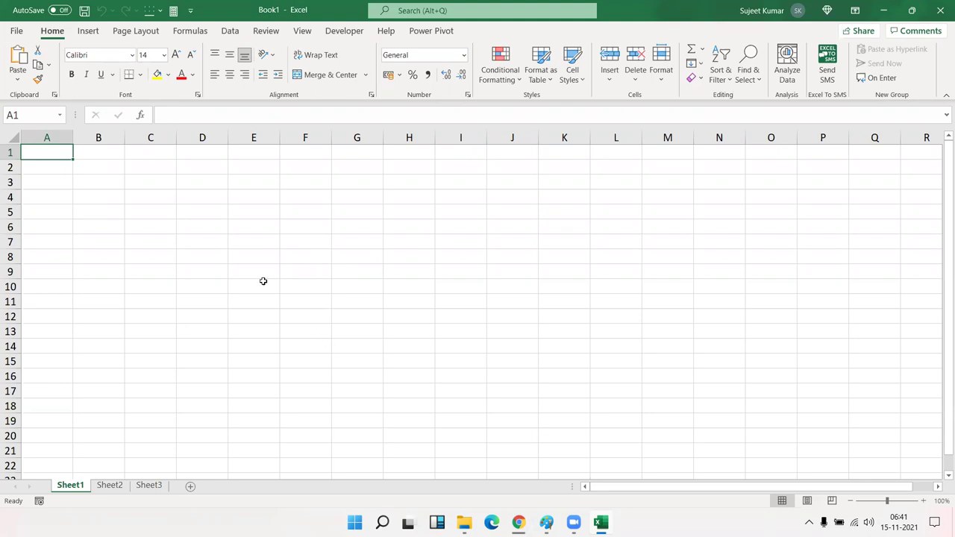
- Enter 10th in cell C4
left_click(232, 217)
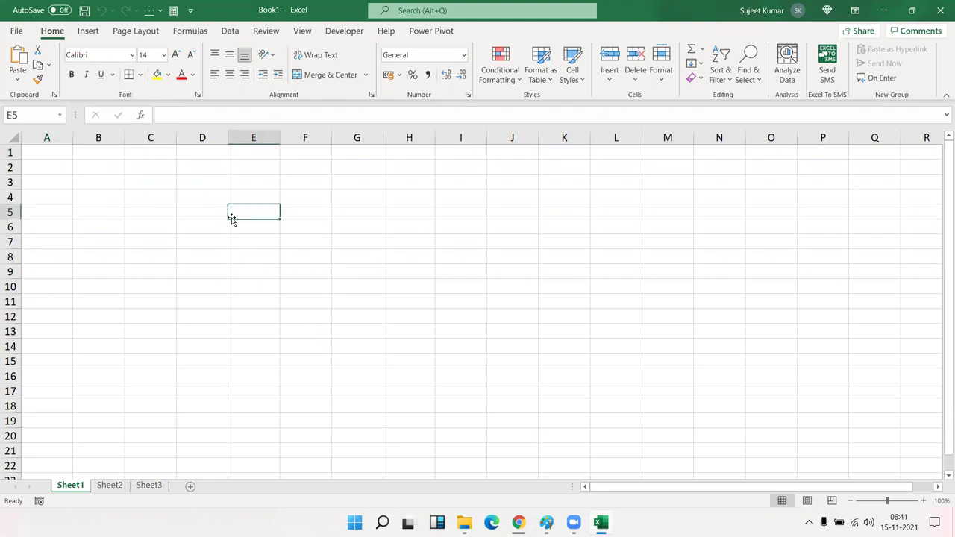
left_click(169, 200)
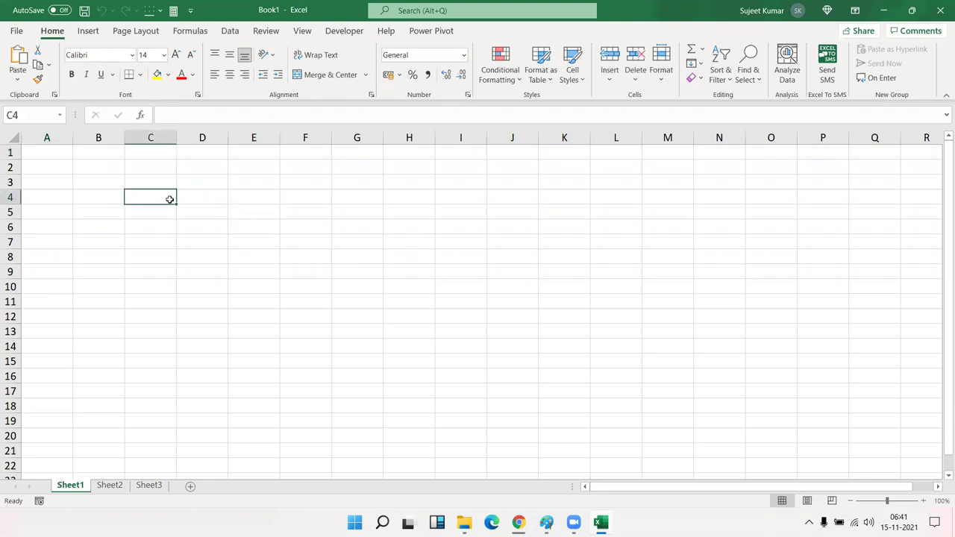
type("10th")
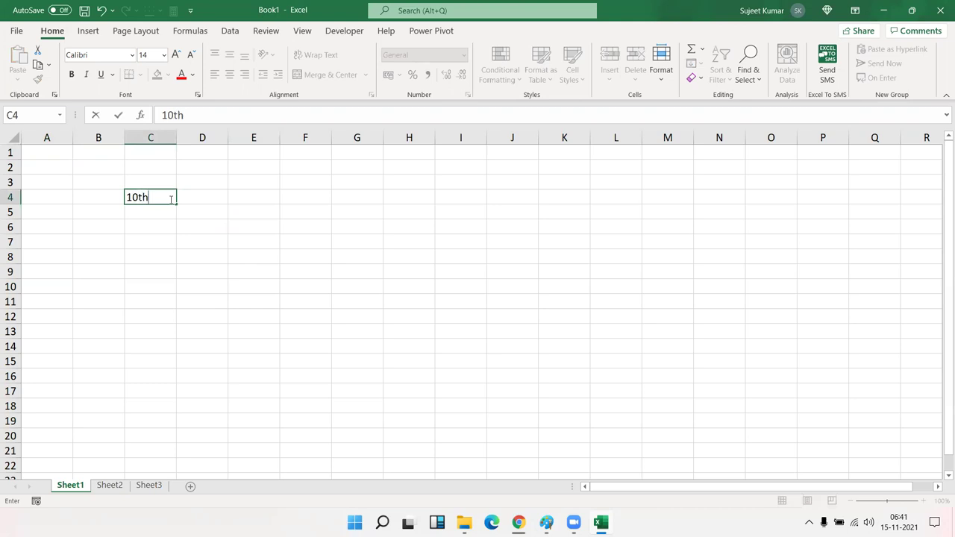
key("Return")
left_click(169, 200)
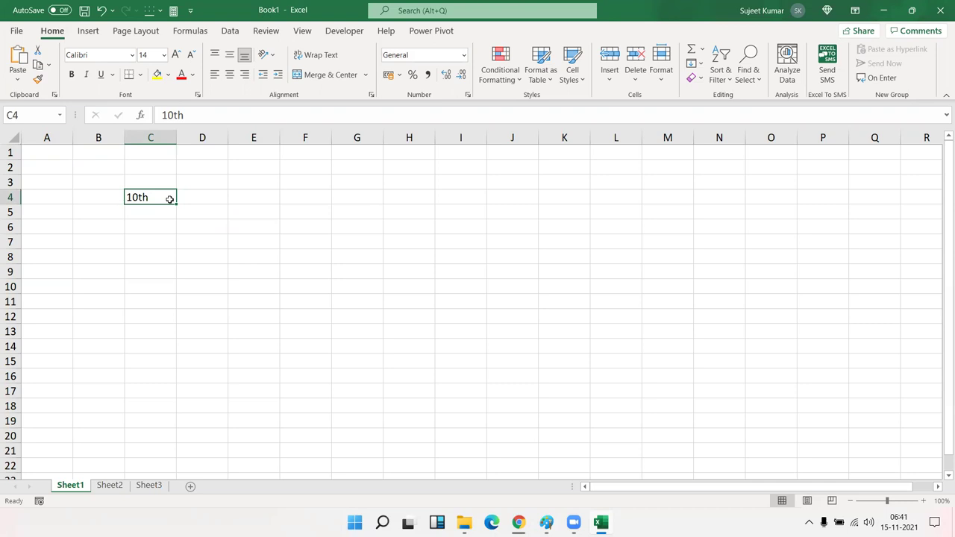
- Format the 'th' in C4 as superscript
double_click(149, 197)
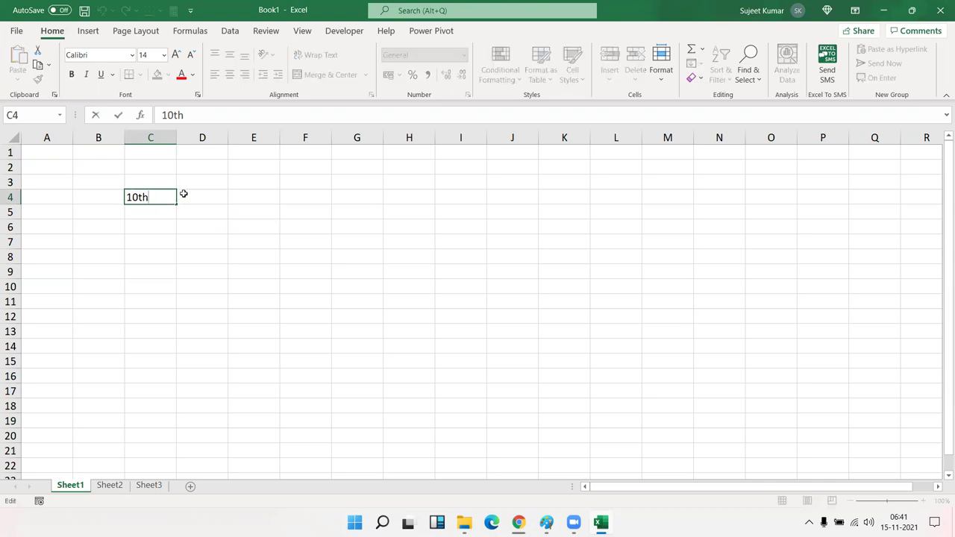
left_click(185, 224)
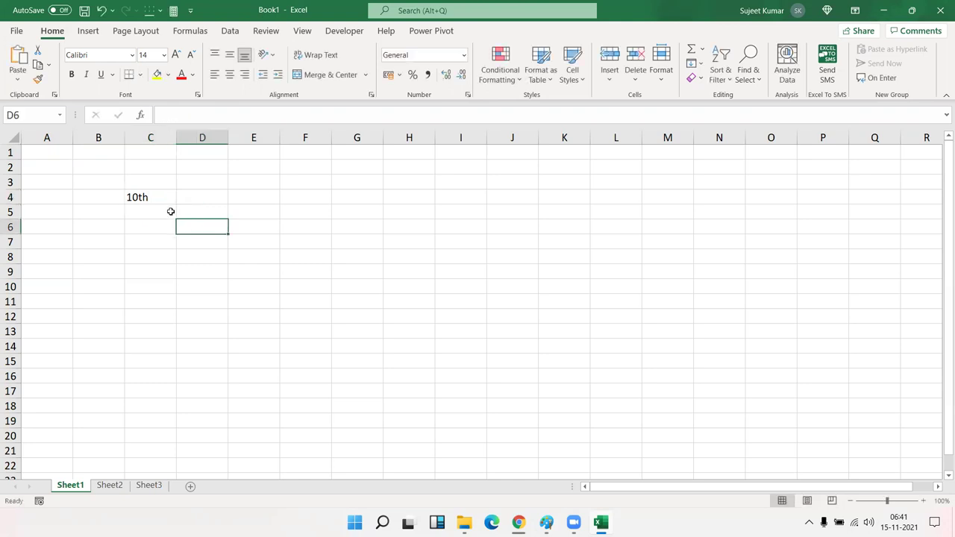
left_click(162, 198)
double_click(162, 198)
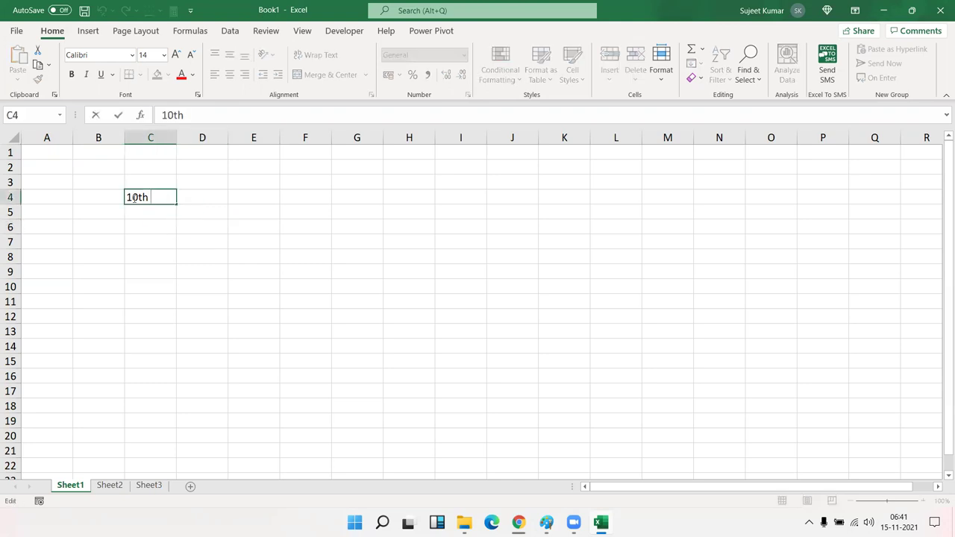
double_click(141, 197)
left_click(141, 197)
left_click_drag(141, 197, 149, 199)
right_click(148, 199)
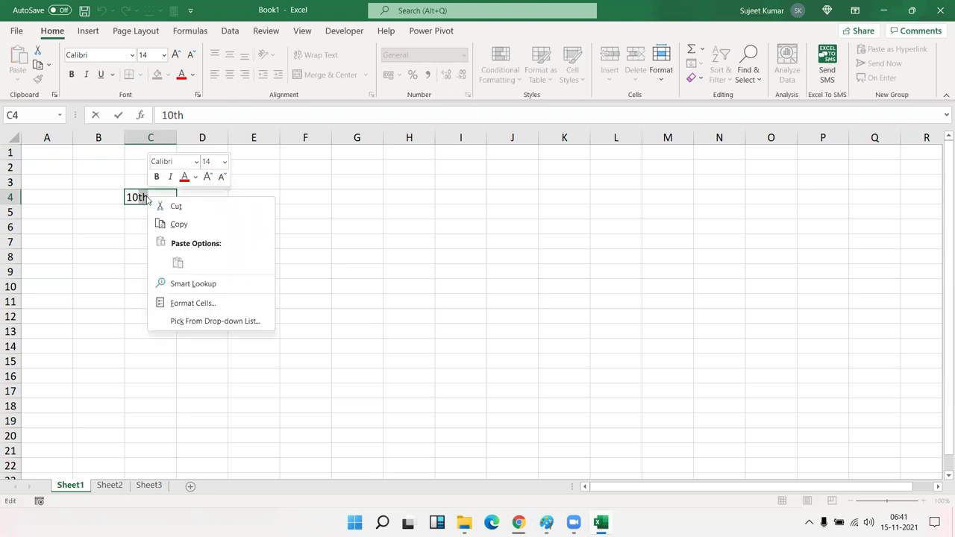
left_click(199, 302)
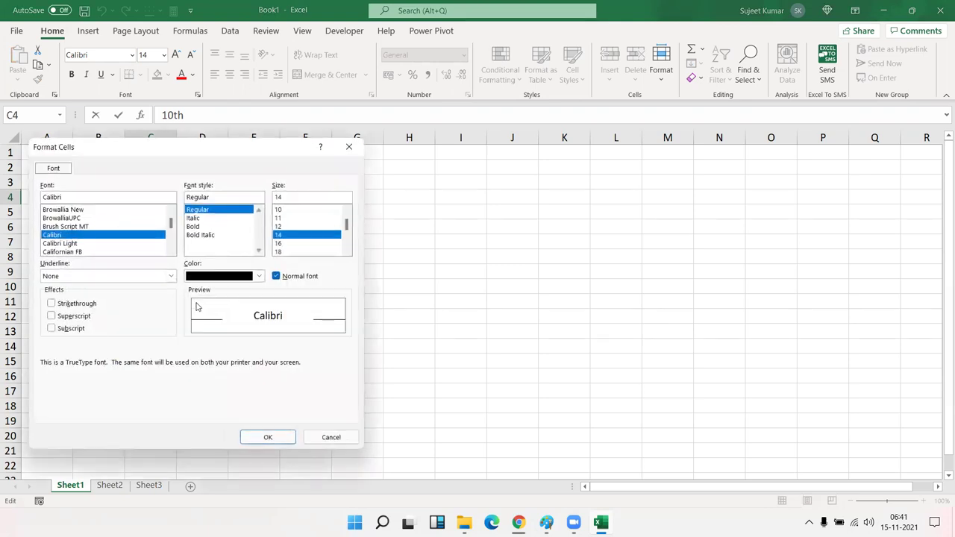
left_click(74, 316)
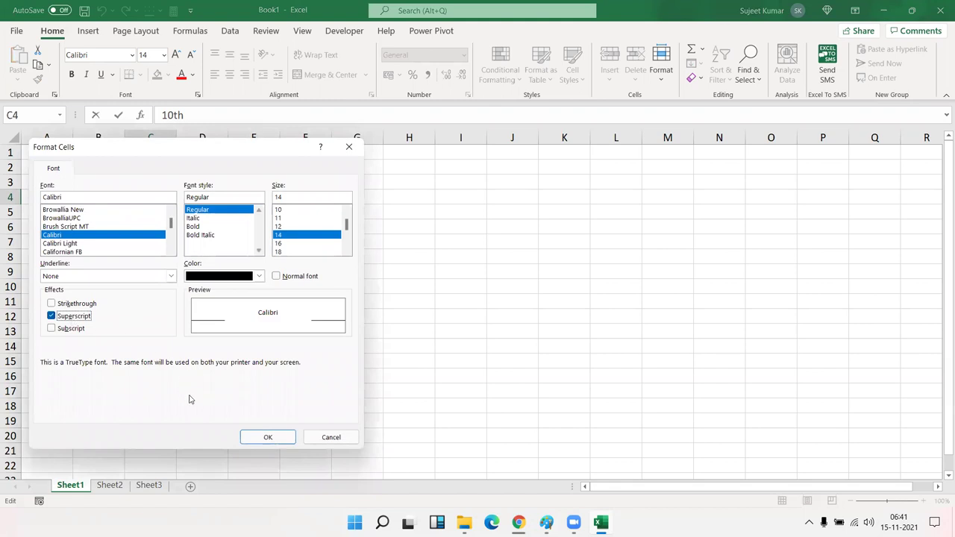
left_click(270, 436)
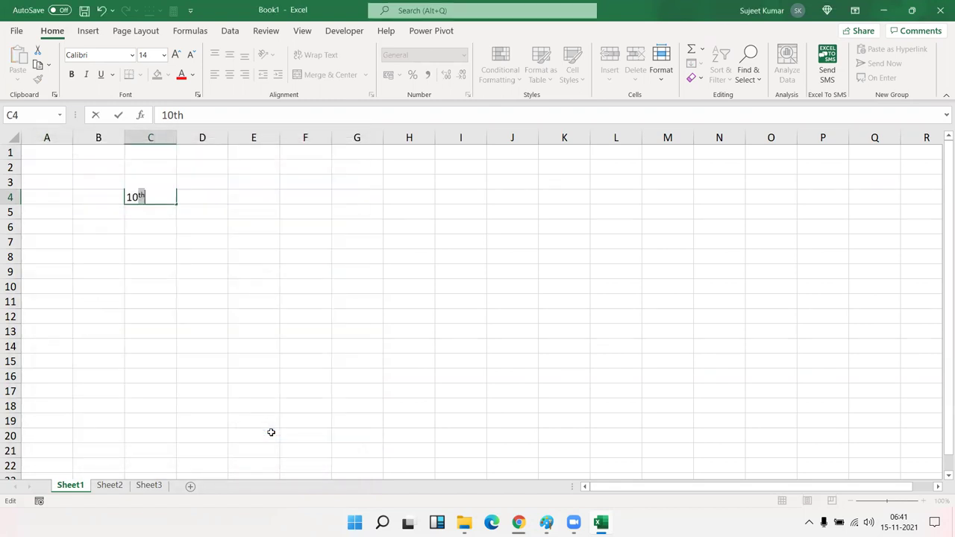
left_click(153, 256)
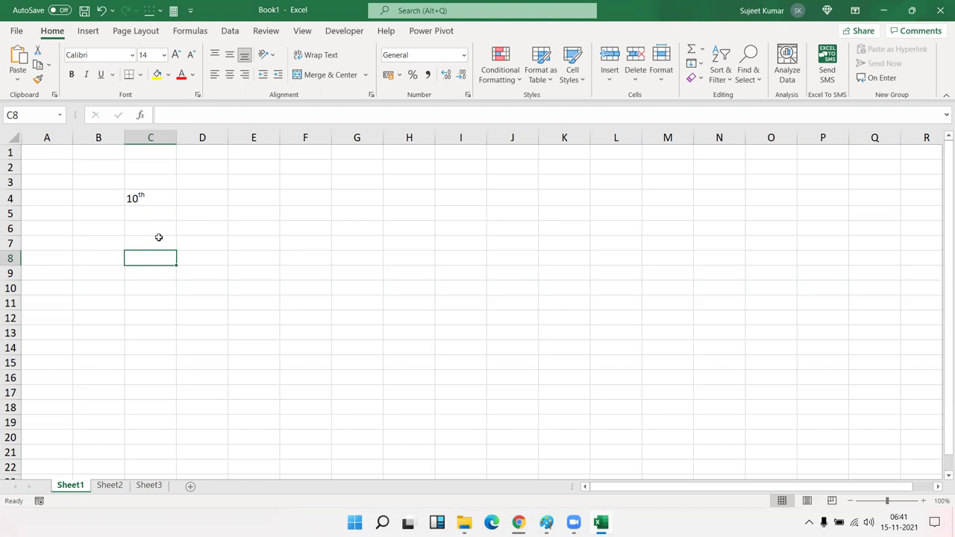
- Enter 10o in cell D3
left_click(149, 204)
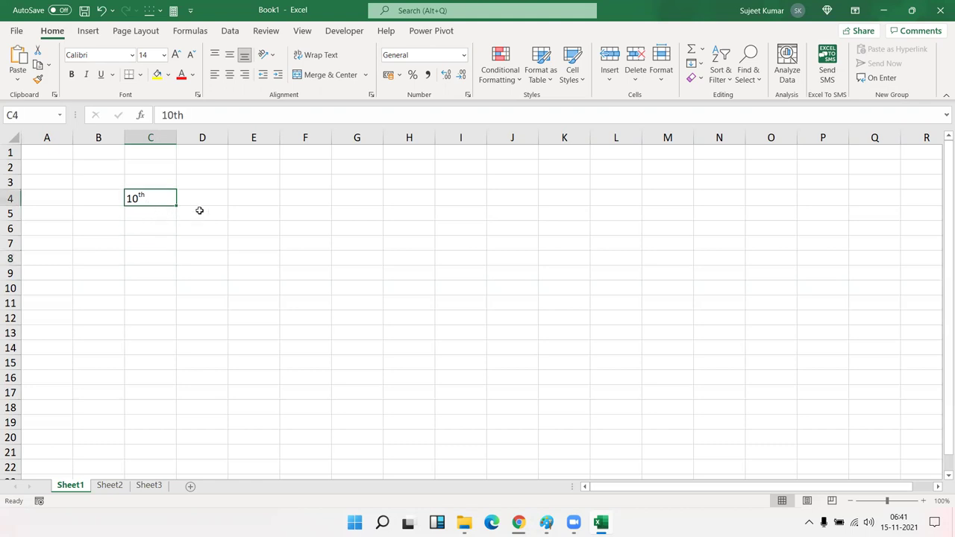
scroll(196, 216, "up", 2, "ctrl")
scroll(196, 216, "up", 3, "ctrl")
scroll(196, 216, "up", 2, "ctrl")
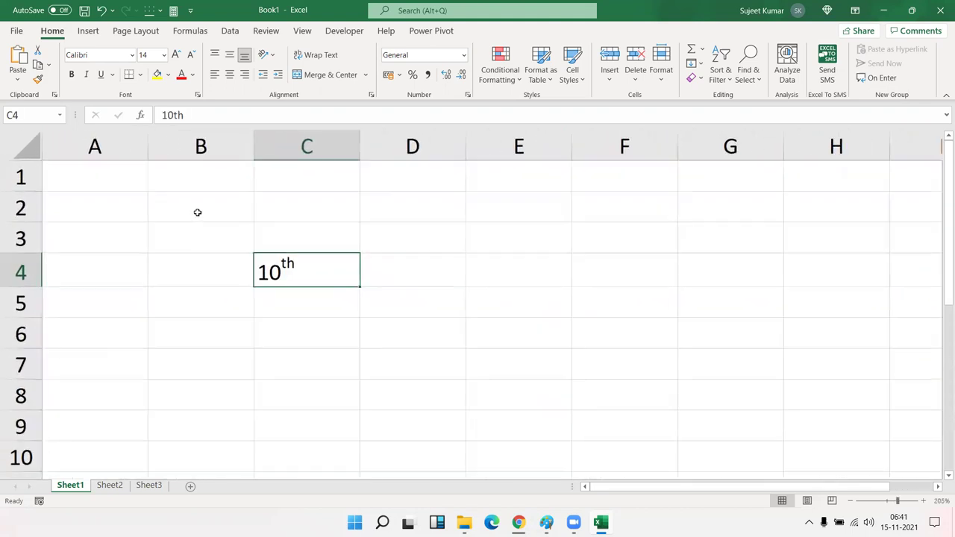
scroll(196, 212, "up", 1, "ctrl")
left_click(405, 237)
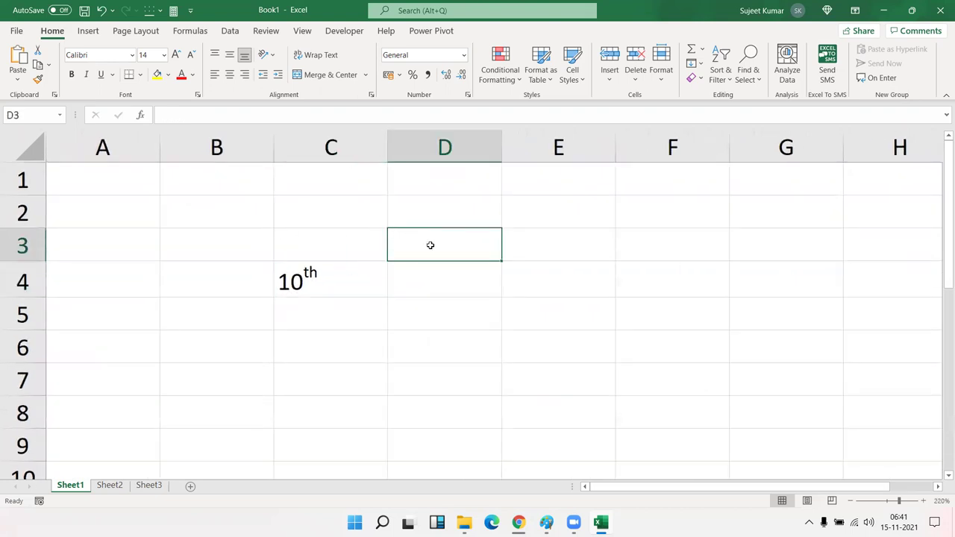
type("10")
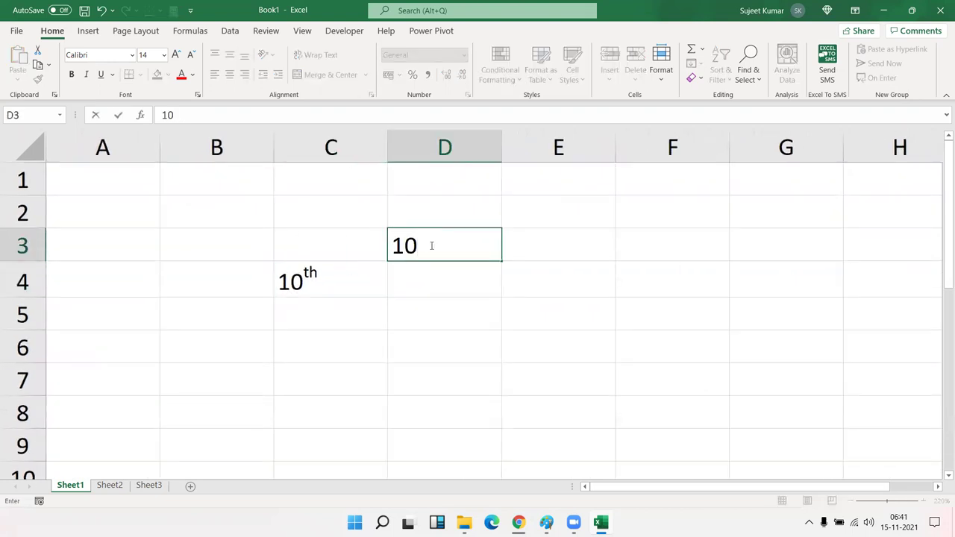
type("o")
key("Return")
- Make the trailing o in D3 superscript so it looks like a degree mark
left_click(430, 246)
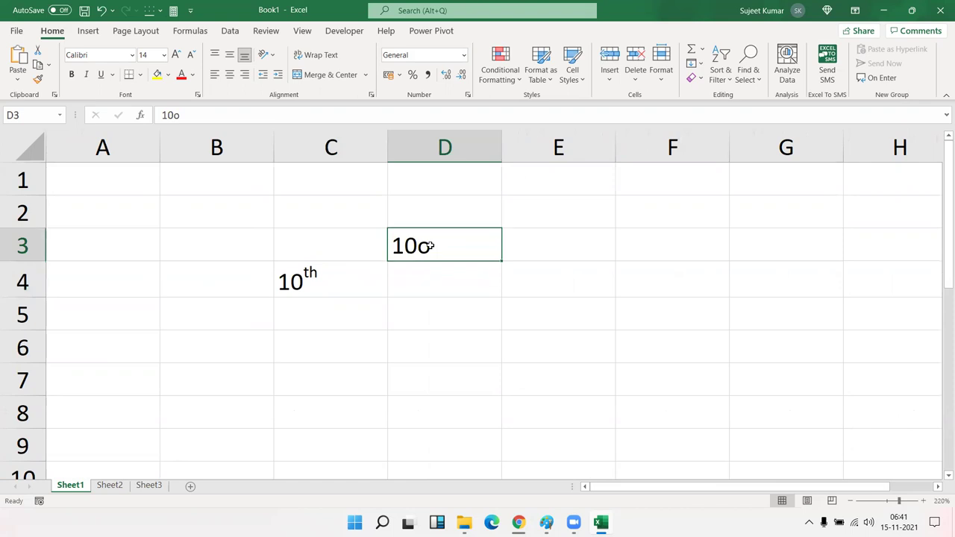
double_click(429, 246)
left_click_drag(418, 246, 431, 246)
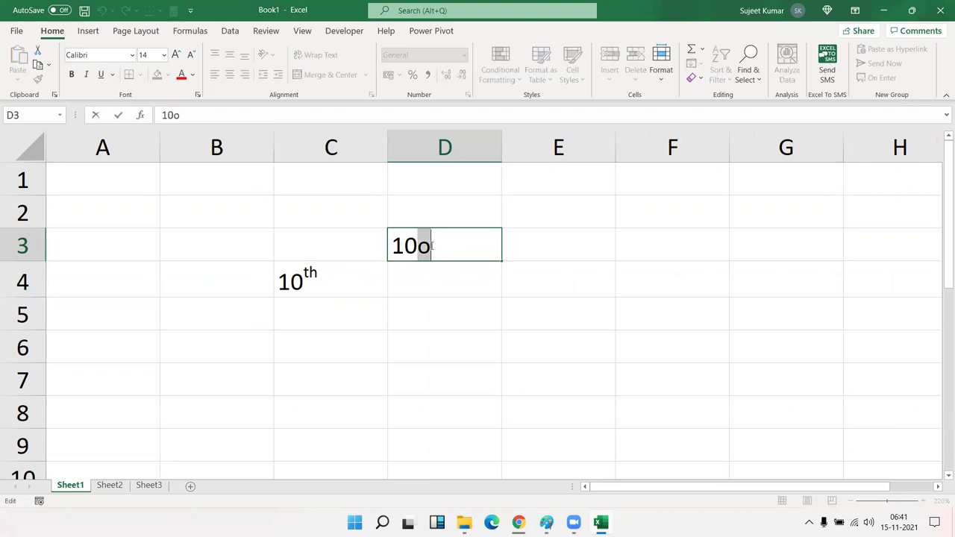
right_click(430, 246)
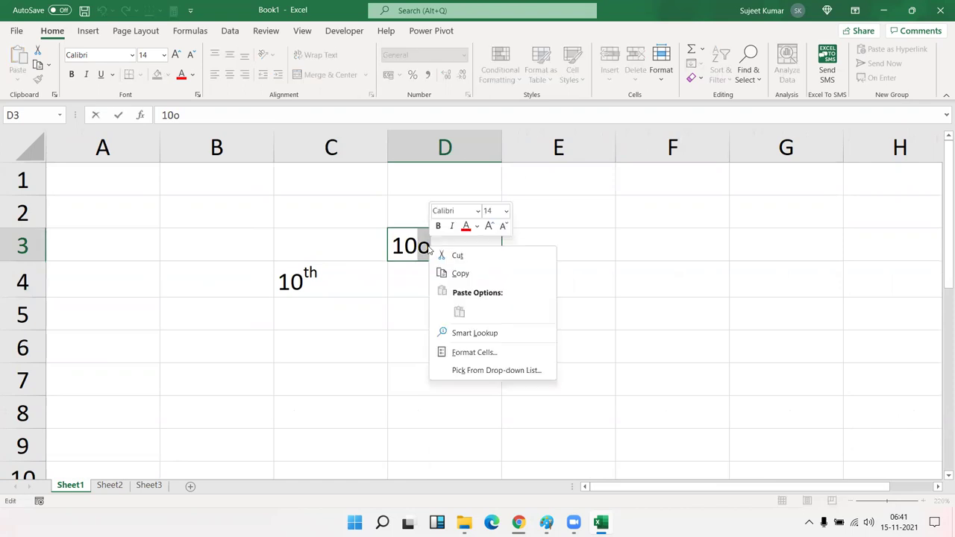
left_click(464, 353)
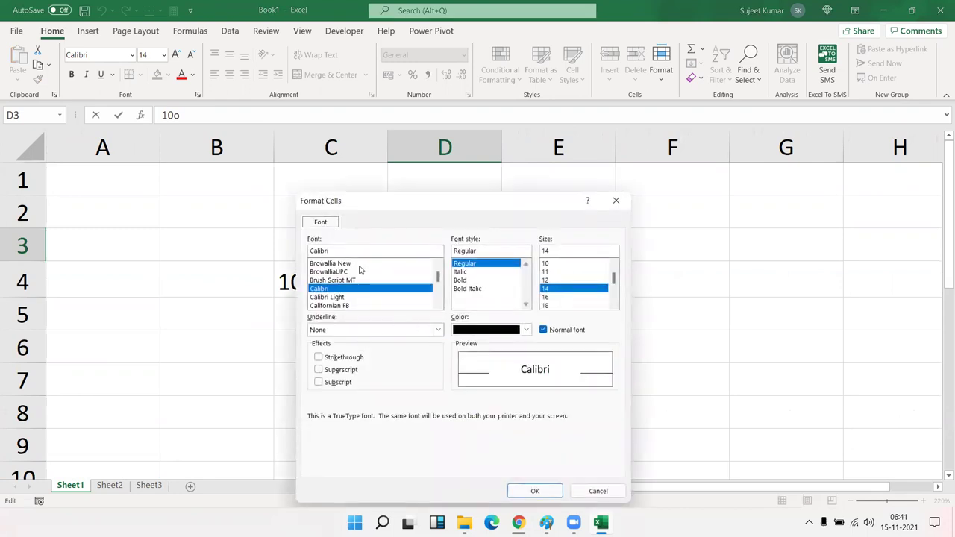
left_click_drag(363, 207, 579, 146)
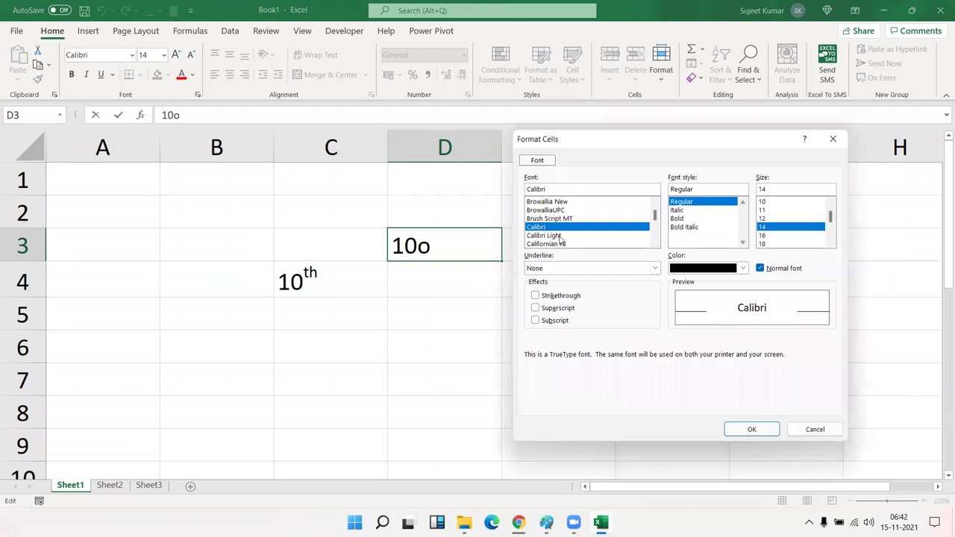
left_click(535, 308)
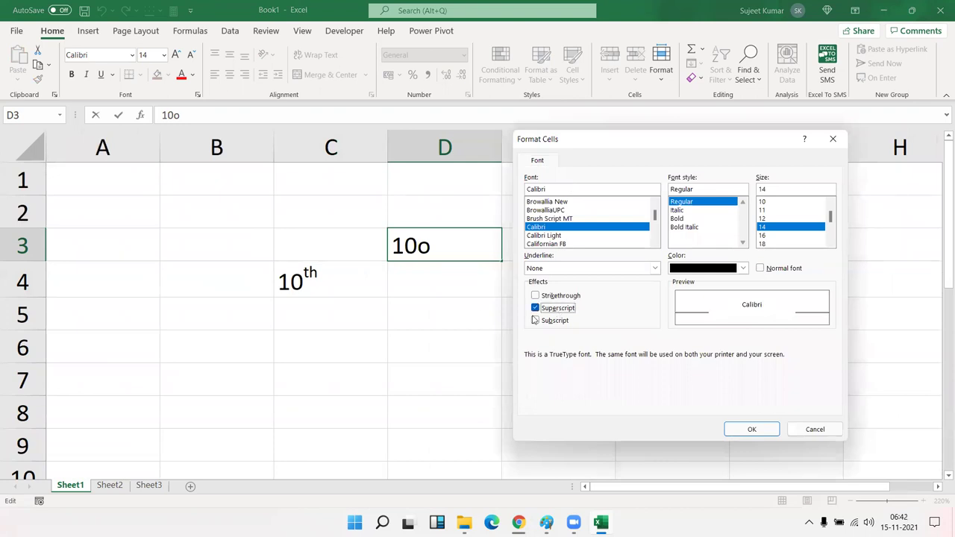
left_click(737, 427)
left_click(547, 352)
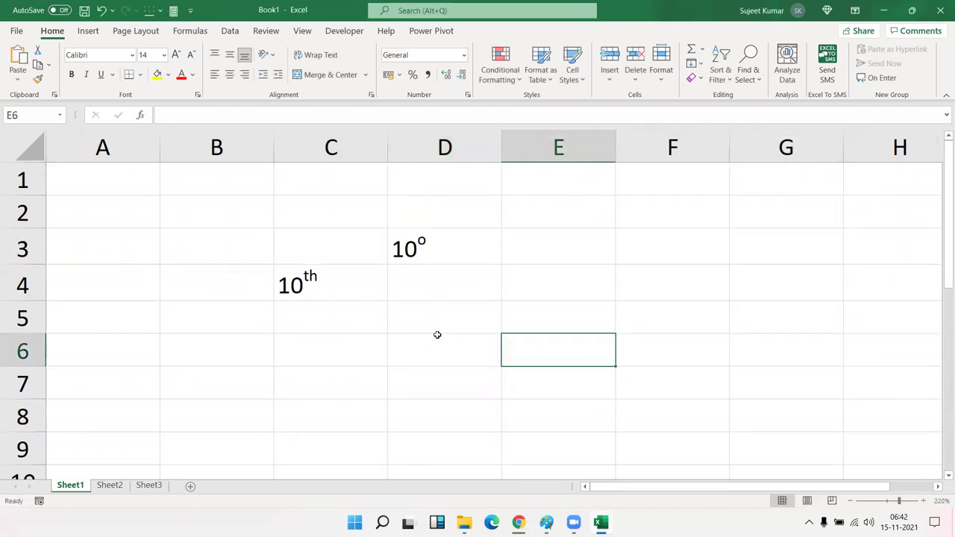
- Enter 102 in D5 and superscript the 2; on entry it reverts to plain 102
left_click(401, 306)
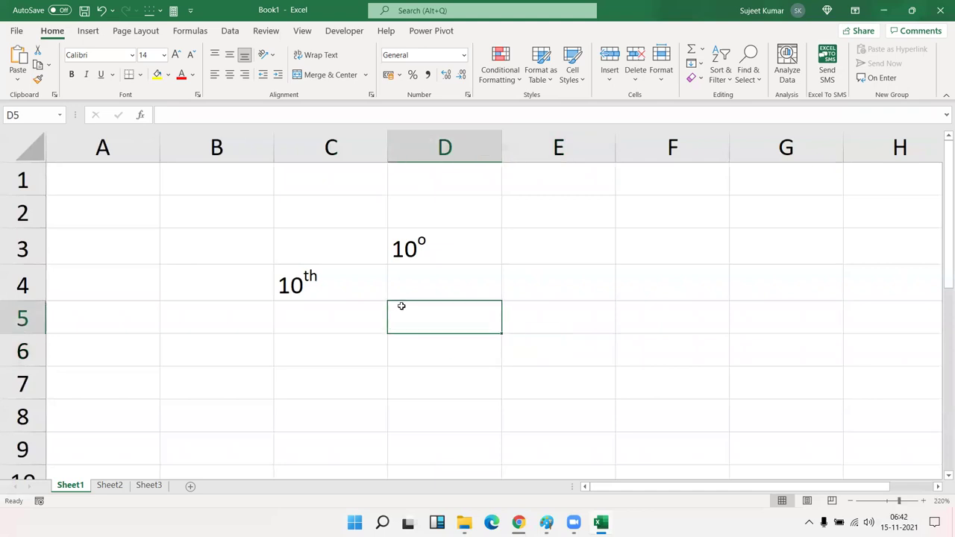
type("102")
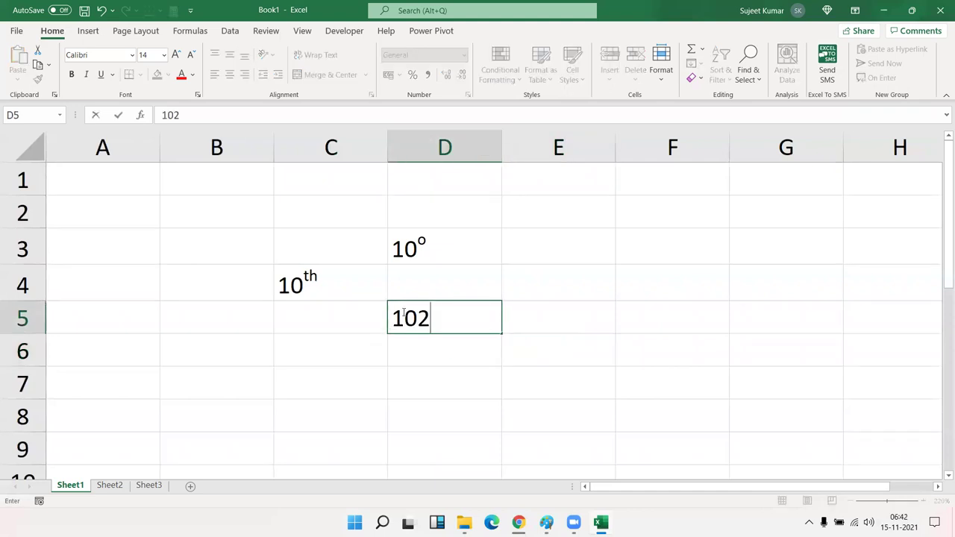
left_click_drag(431, 317, 419, 317)
right_click(426, 316)
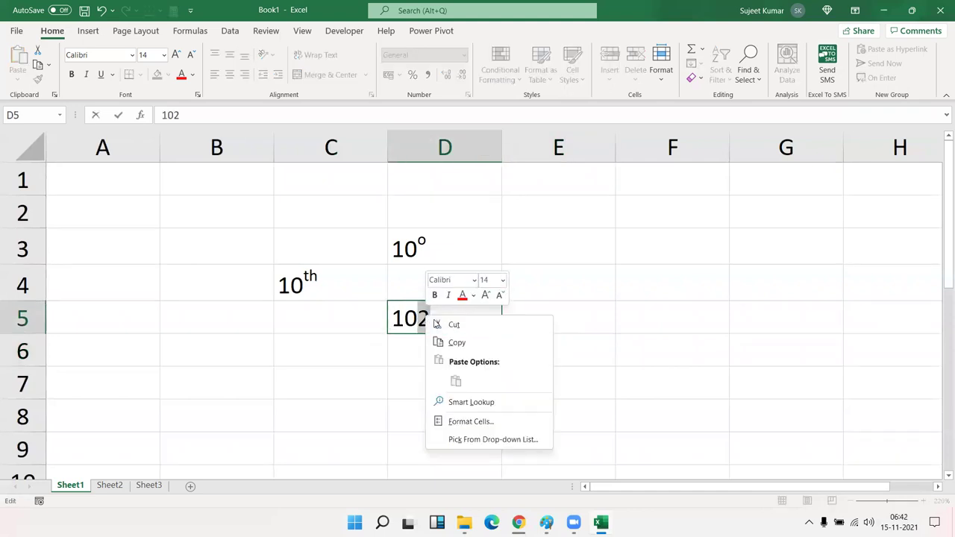
left_click(471, 422)
left_click(359, 372)
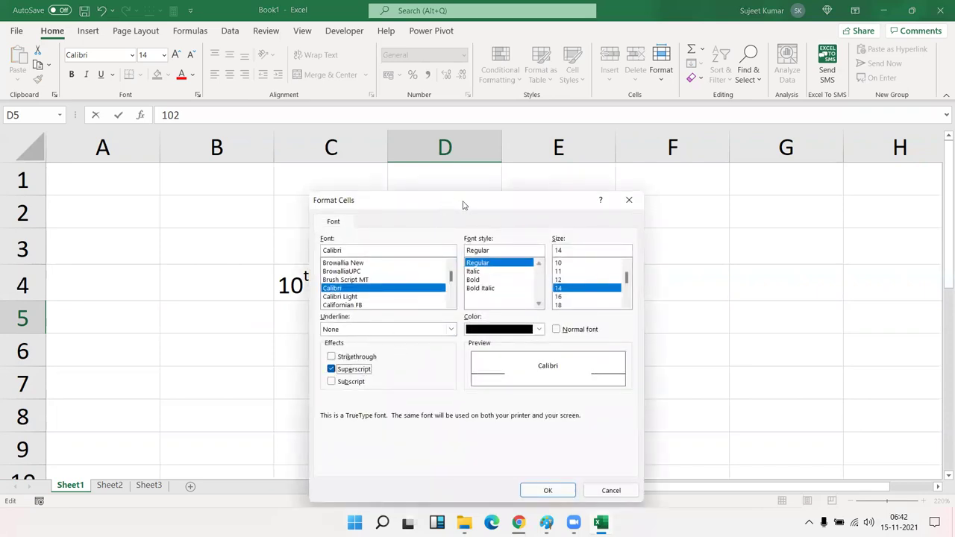
left_click_drag(463, 205, 666, 175)
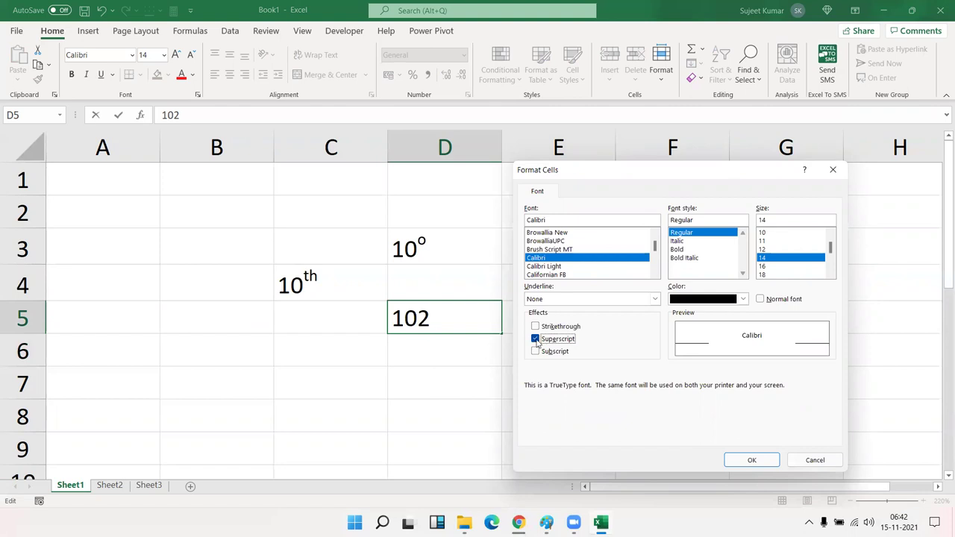
left_click(752, 460)
key("Return")
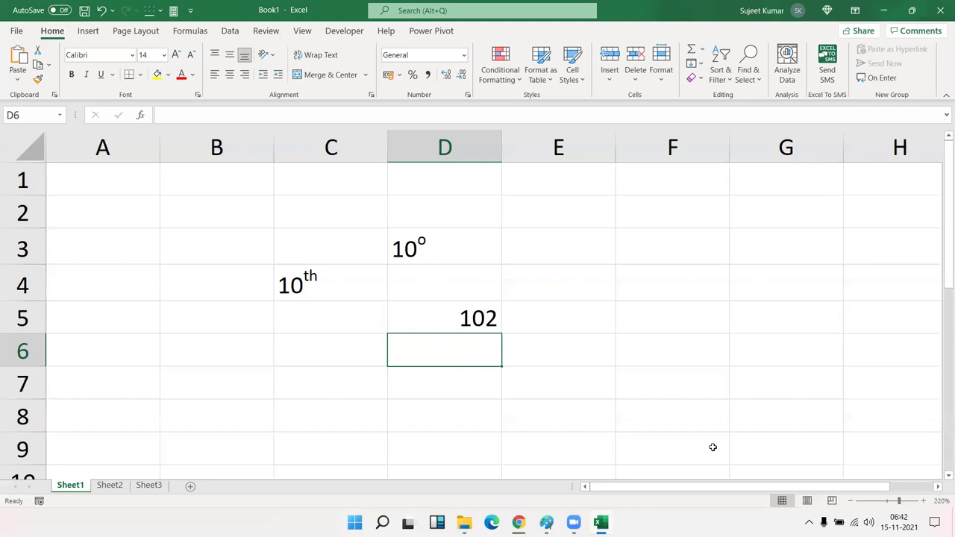
key("Up")
- Re-enter D5 as the text value '102
type("'")
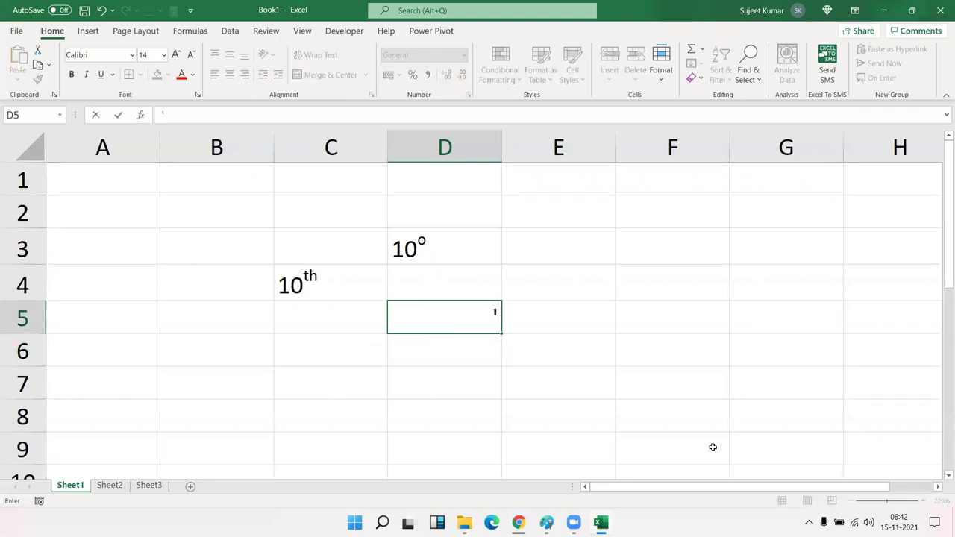
type("102")
key("Return")
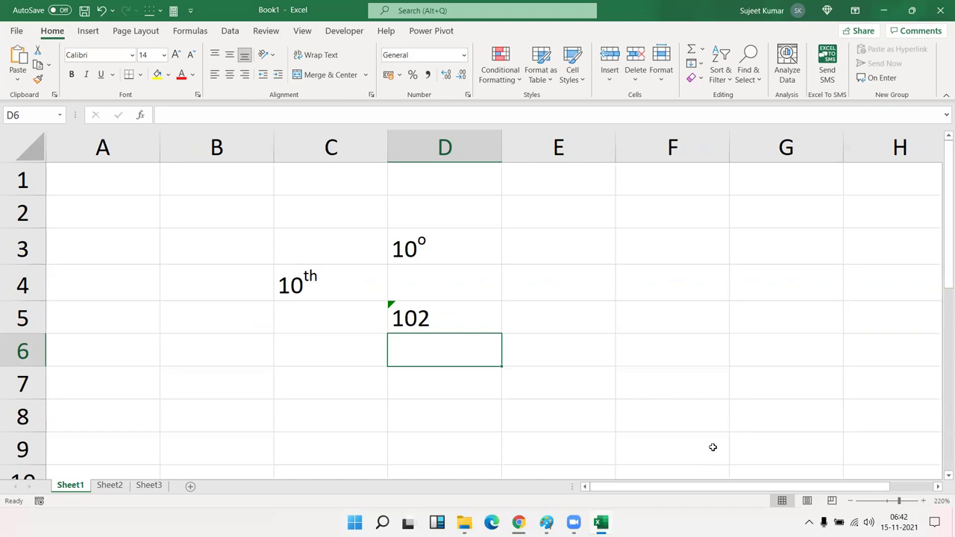
key("Up")
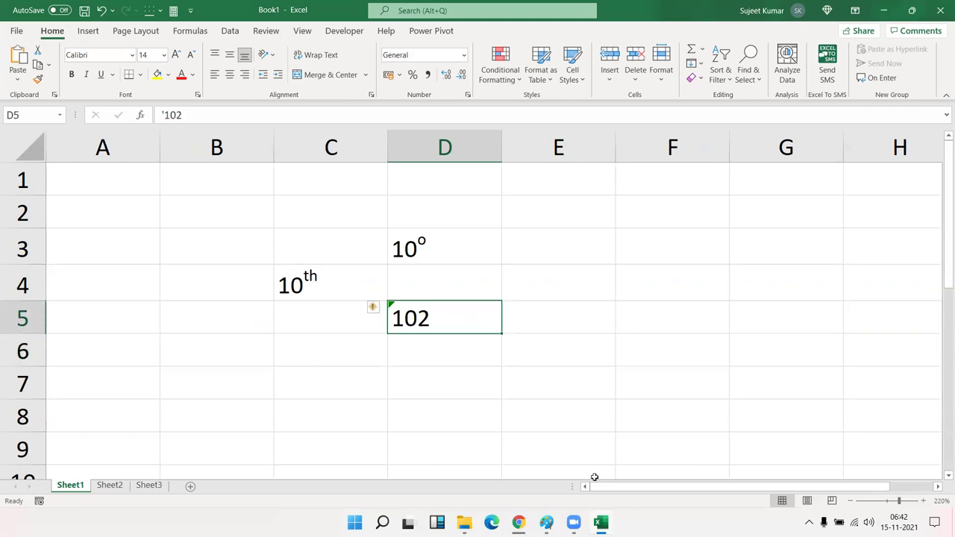
- Superscript the final 2 in D5 so it reads 10 squared
double_click(442, 318)
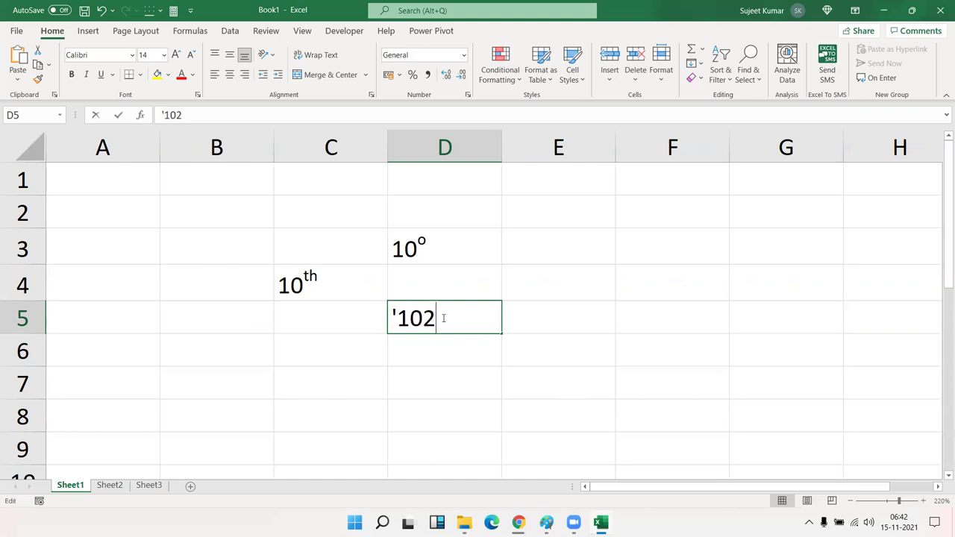
left_click_drag(425, 318, 436, 318)
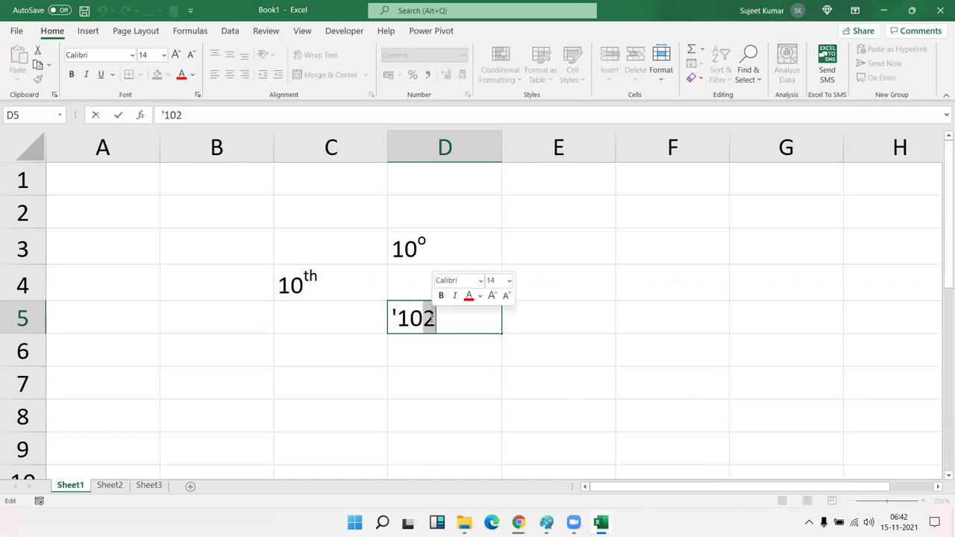
right_click(432, 317)
left_click(471, 424)
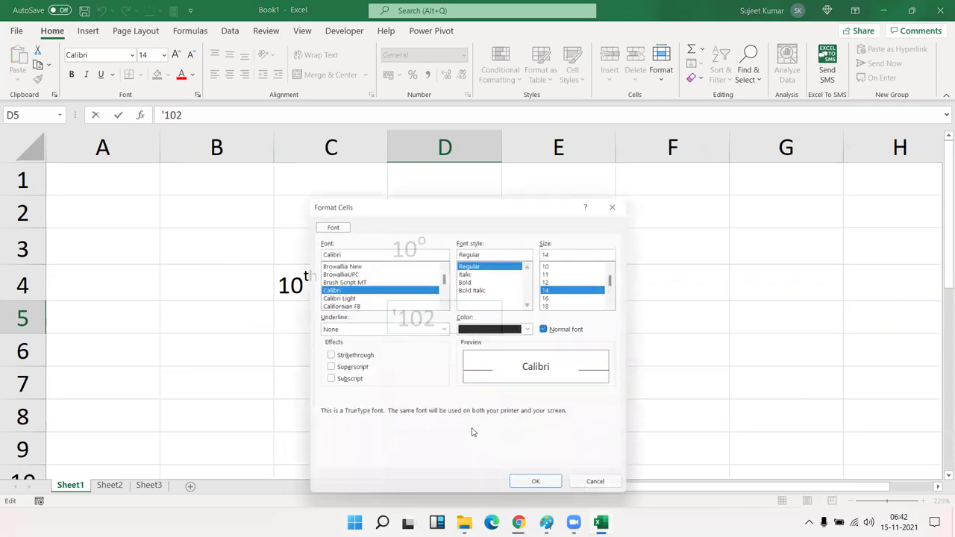
left_click(340, 369)
left_click(534, 493)
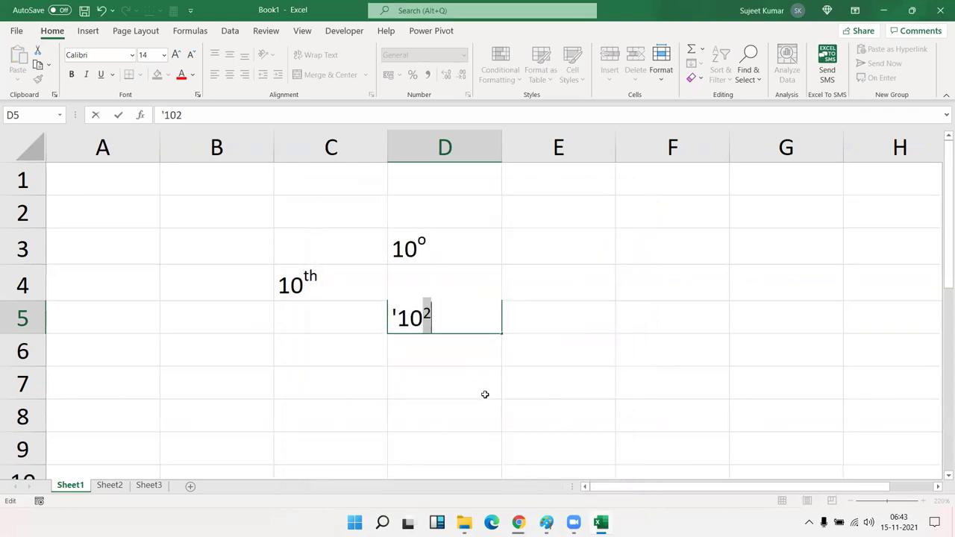
left_click(480, 380)
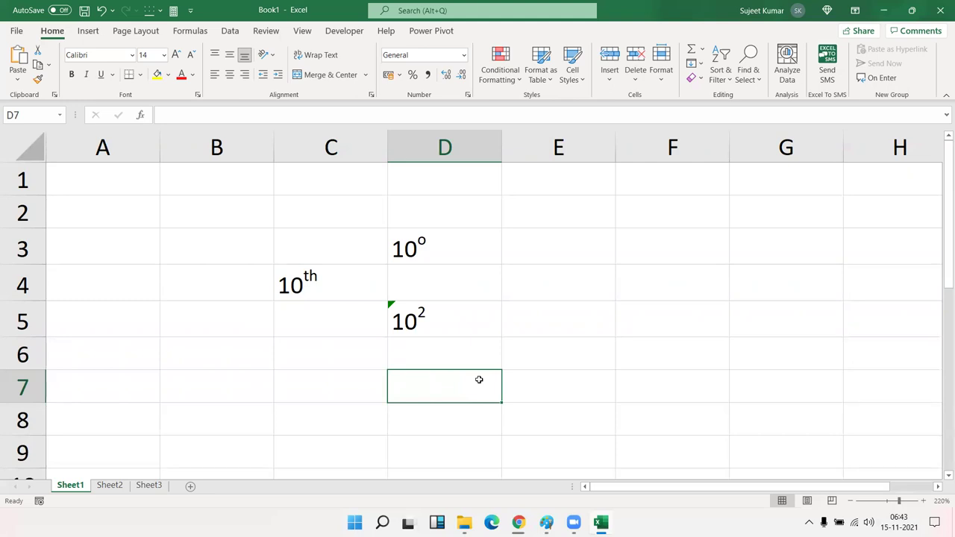
left_click(475, 331)
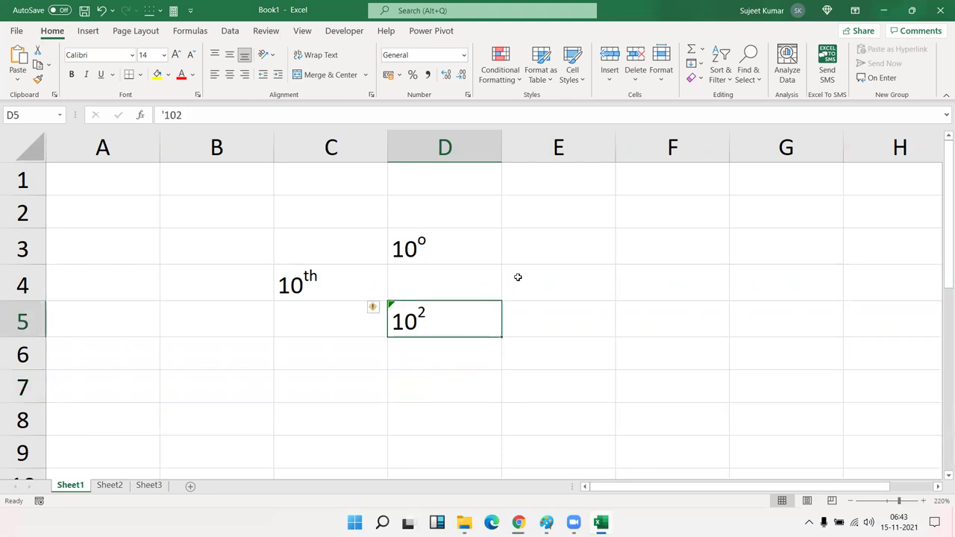
left_click(440, 240)
left_click(402, 281)
- Clear the example block and enter 10, 30, 63, 25 down column D
left_click_drag(246, 222, 486, 375)
key("Delete")
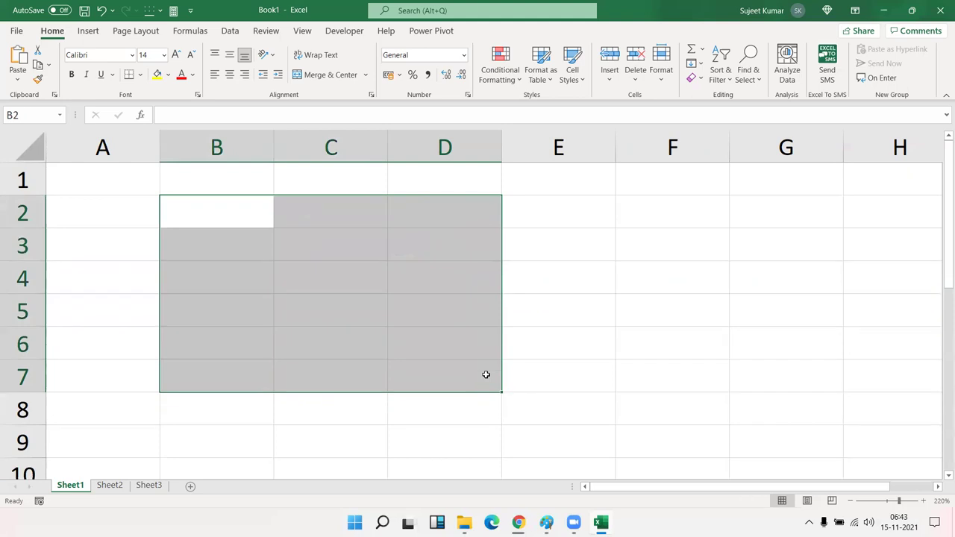
left_click(482, 166)
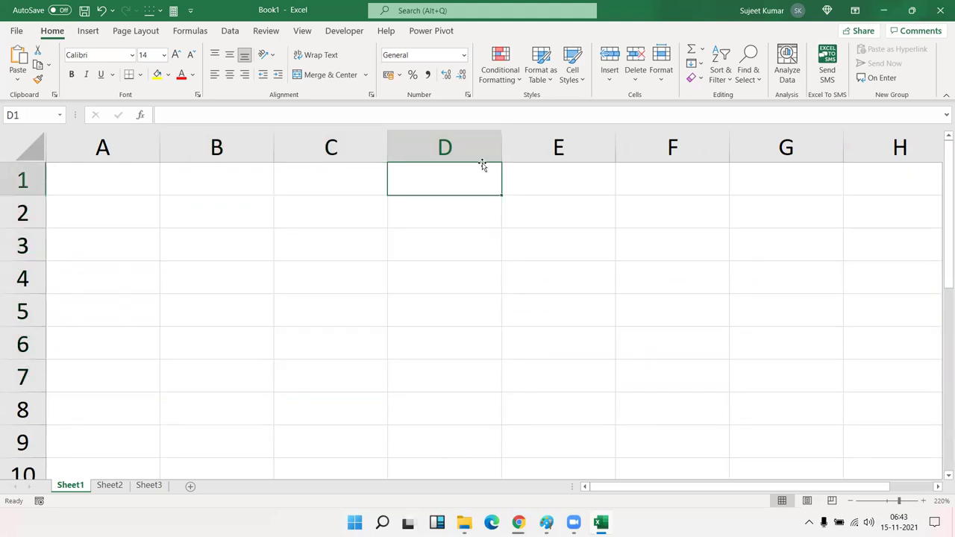
type("10")
key("Return")
type("30")
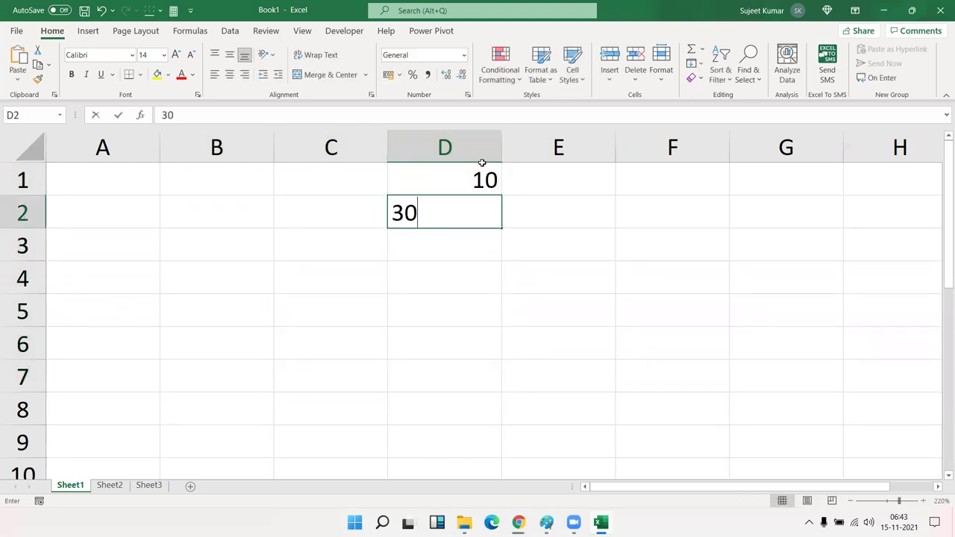
key("Return")
type("63 25")
key("Return")
- Continue column D with 63, 25, 65, 25 and 12 in D5:D9
type("63")
key("Return")
type("25 65")
key("Return")
type("2")
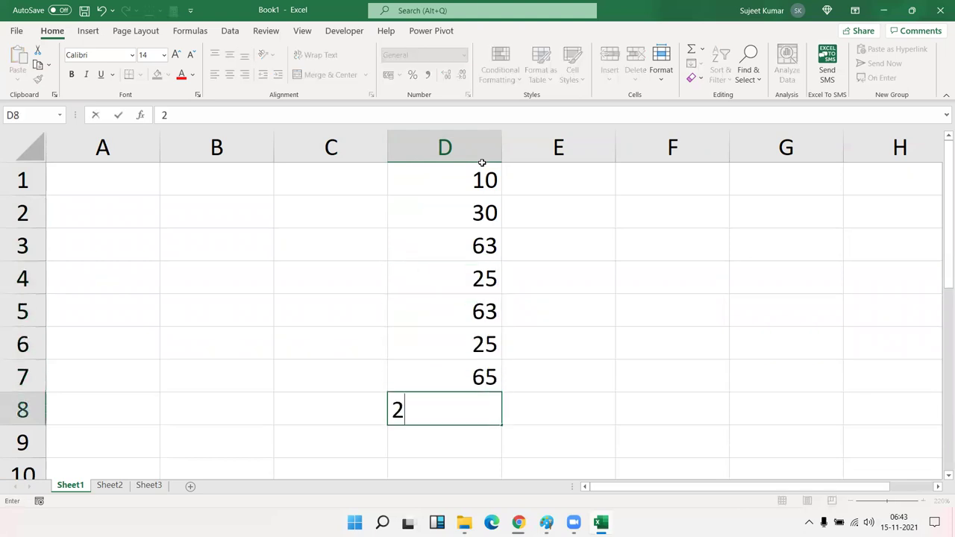
type("5")
key("Return")
type("12")
key("Return")
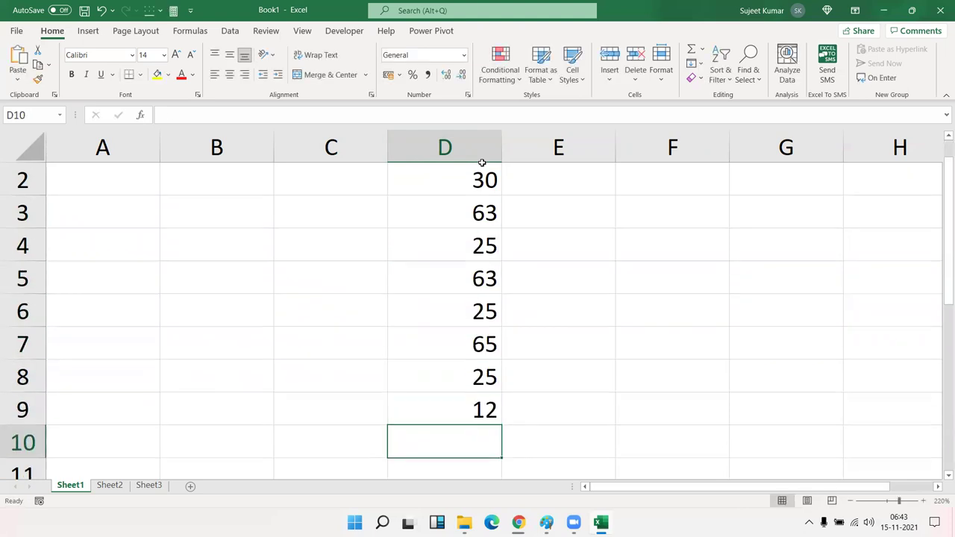
- Narrow column D to fit the numbers
scroll(487, 164, "up", 1)
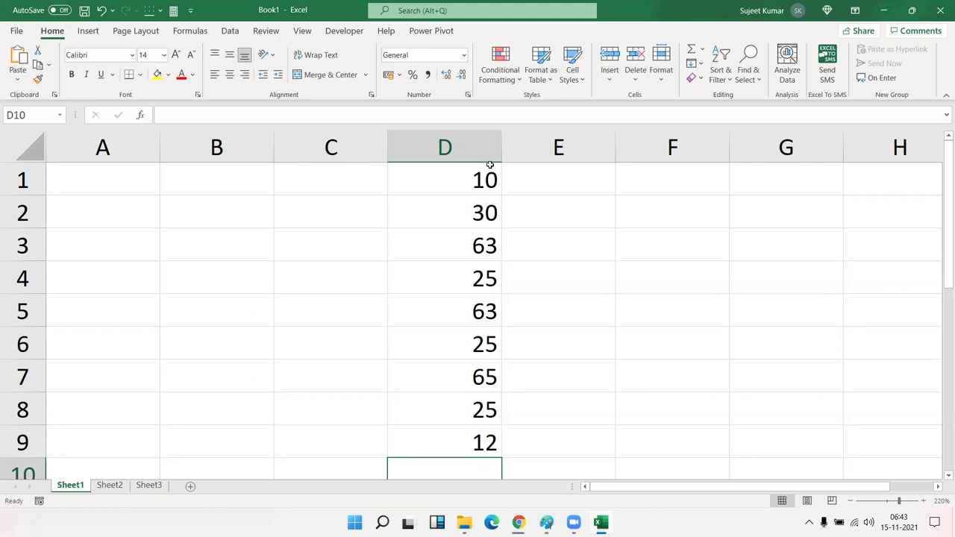
left_click_drag(500, 161, 444, 167)
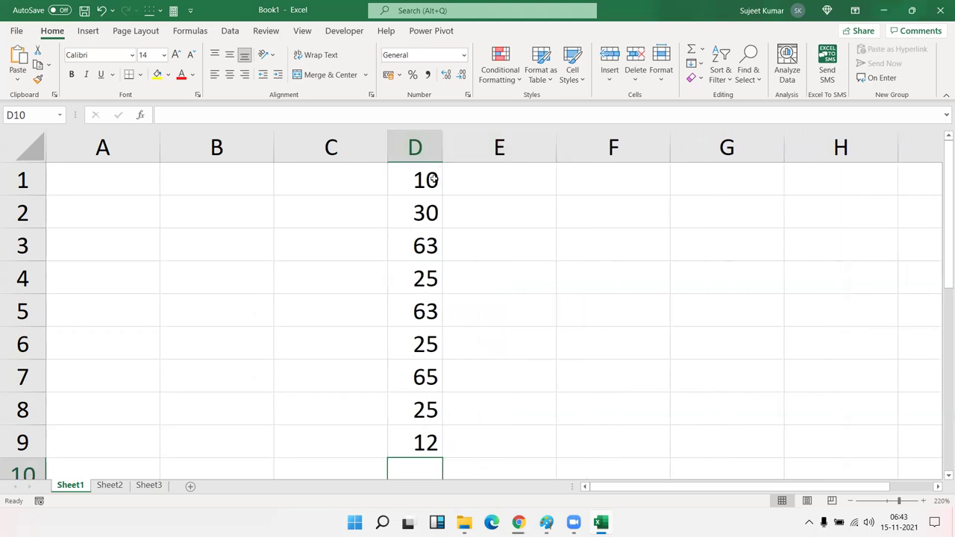
double_click(433, 179)
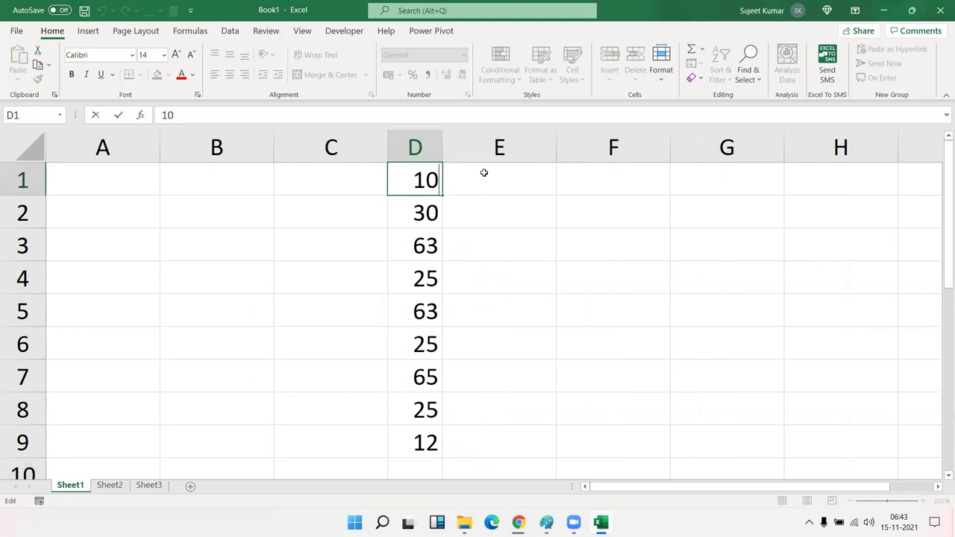
- Append an o to D1 and D2 so they read 10o and 30o
type("o")
key("Return")
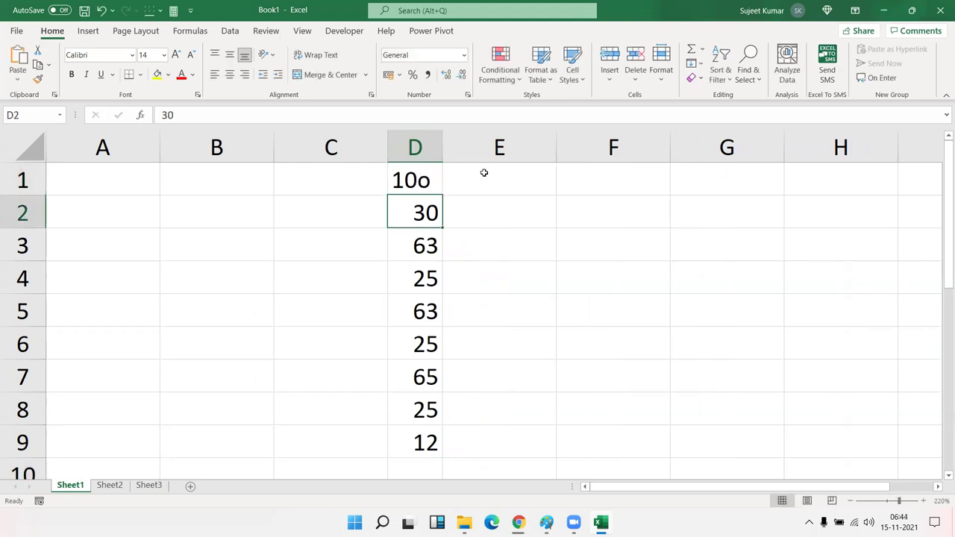
left_click(395, 122)
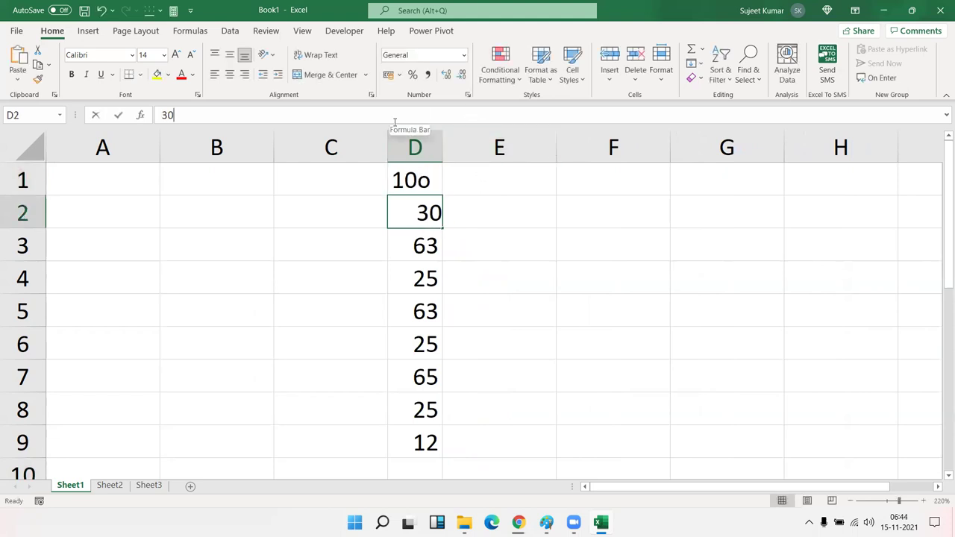
type("o")
key("Return")
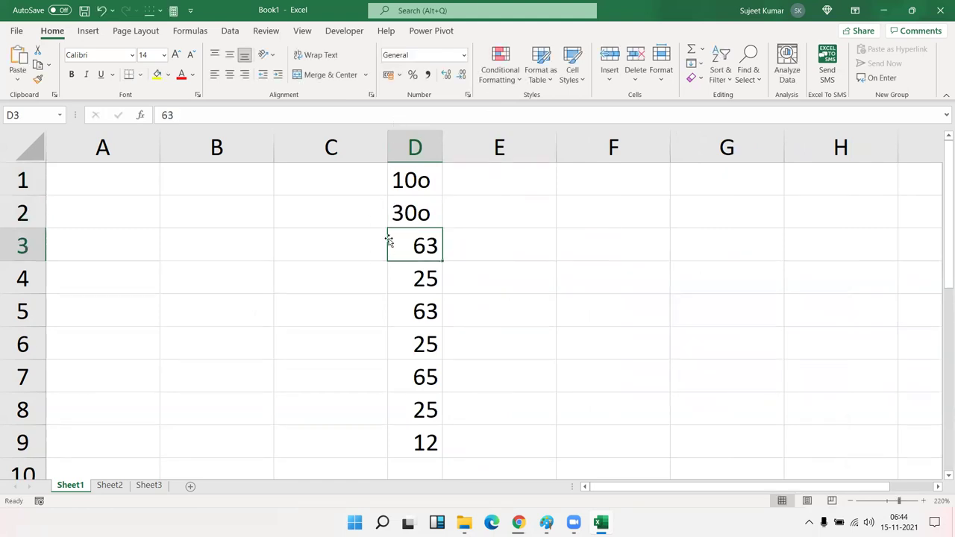
- Apply superscript formatting to the whole of cell D2
right_click(418, 211)
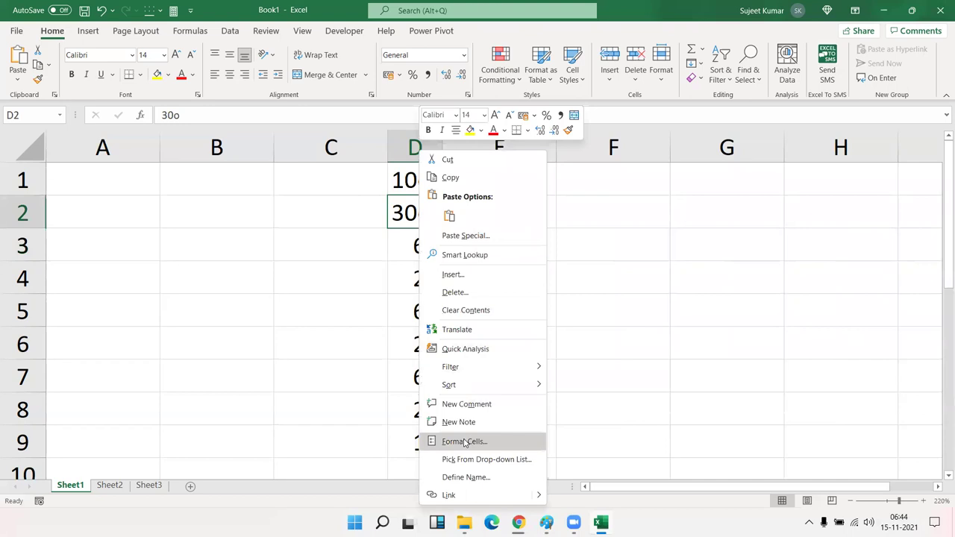
left_click(464, 441)
left_click(356, 371)
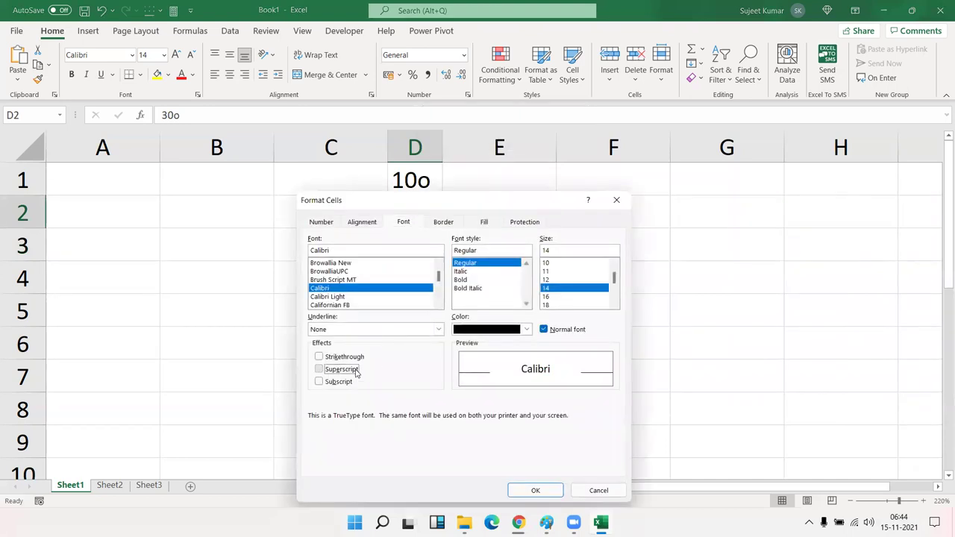
left_click_drag(433, 201, 642, 177)
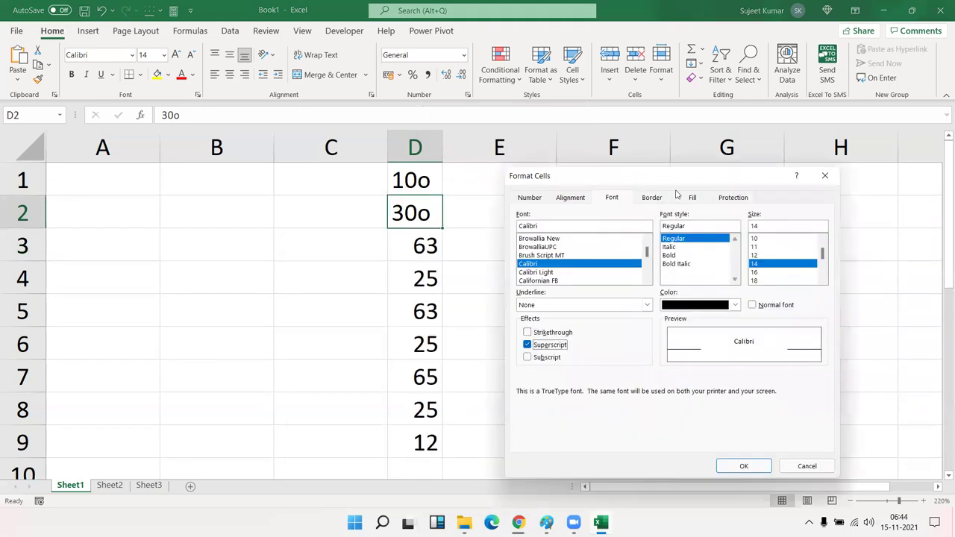
left_click(746, 467)
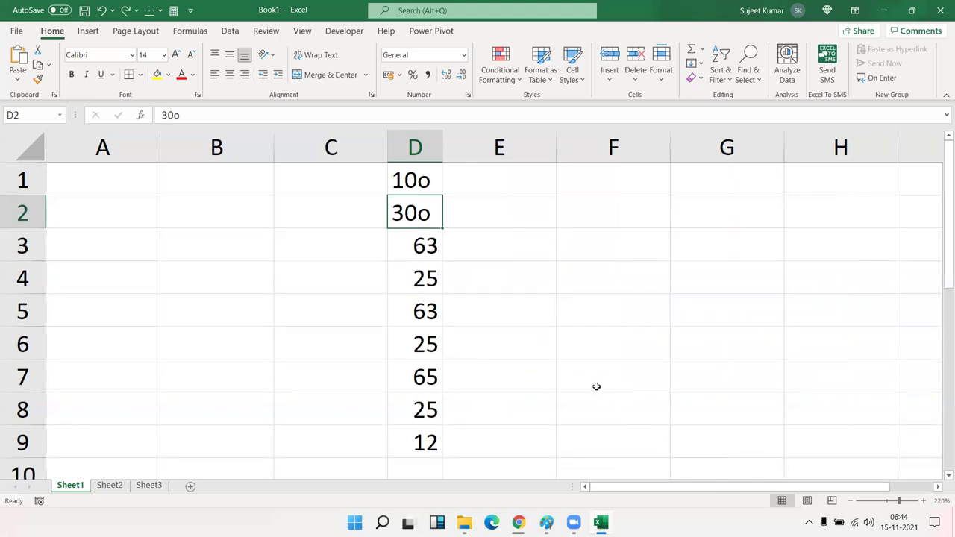
- Superscript only the trailing o in D2, then undo the change
double_click(433, 213)
key("shift+Left")
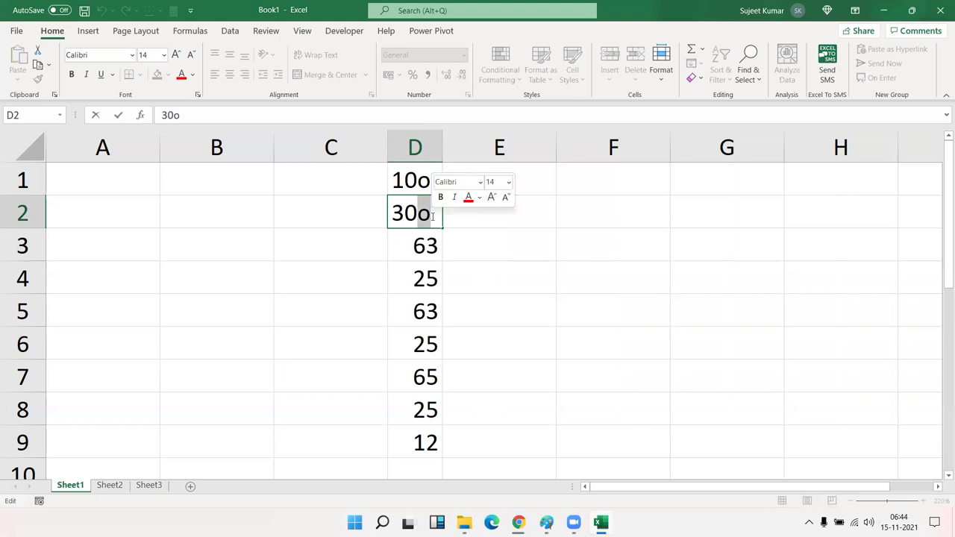
right_click(428, 217)
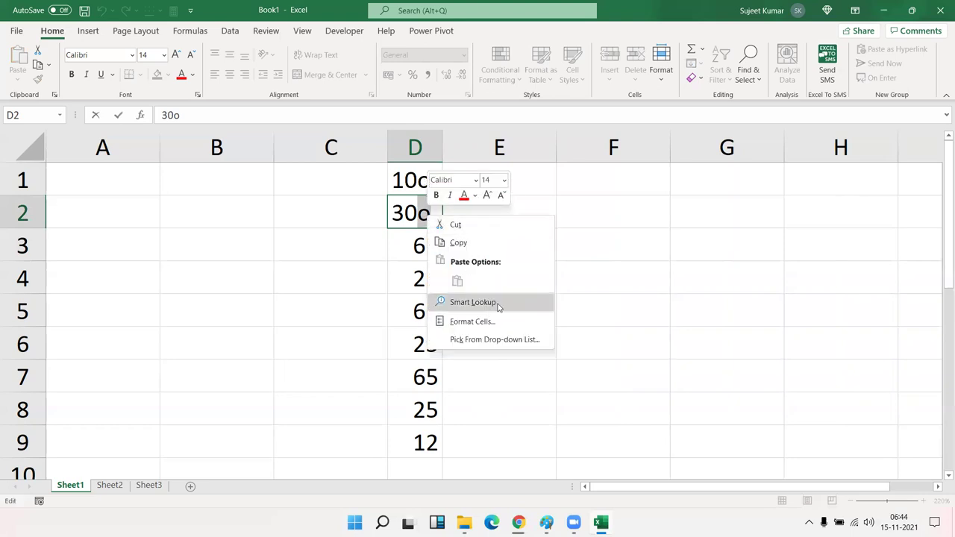
left_click(473, 322)
left_click(368, 336)
left_click(568, 460)
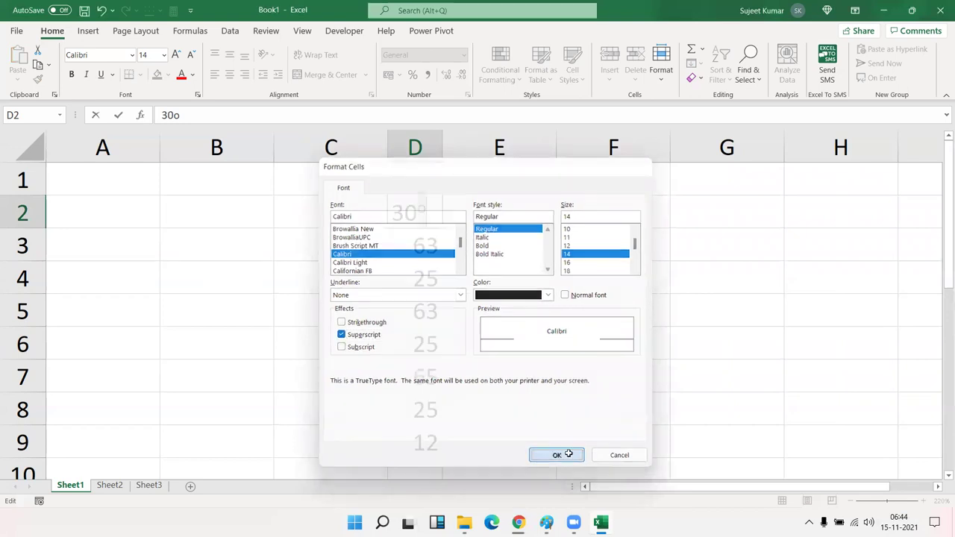
left_click(550, 299)
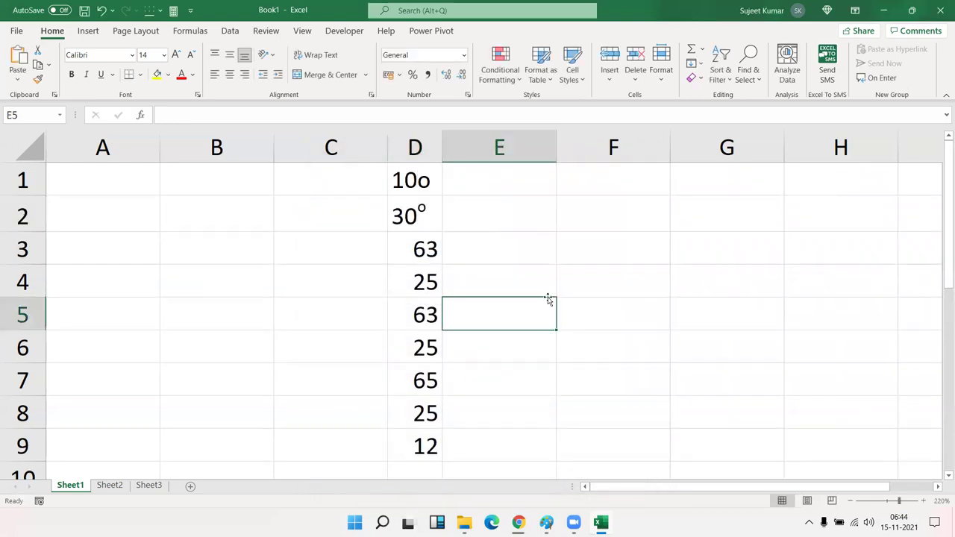
key("ctrl+z")
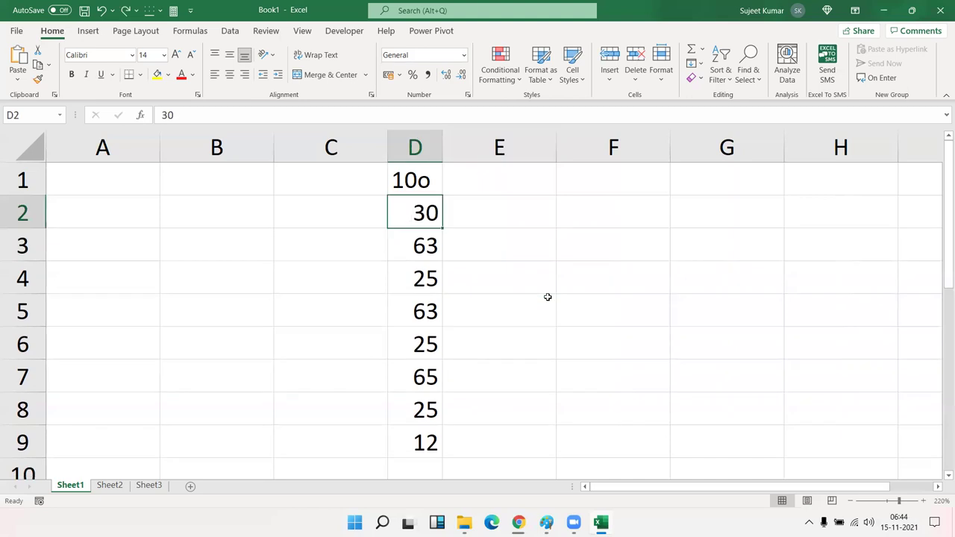
- Undo D2 back to plain 30, narrow column E, and put o in E1
key("ctrl+z")
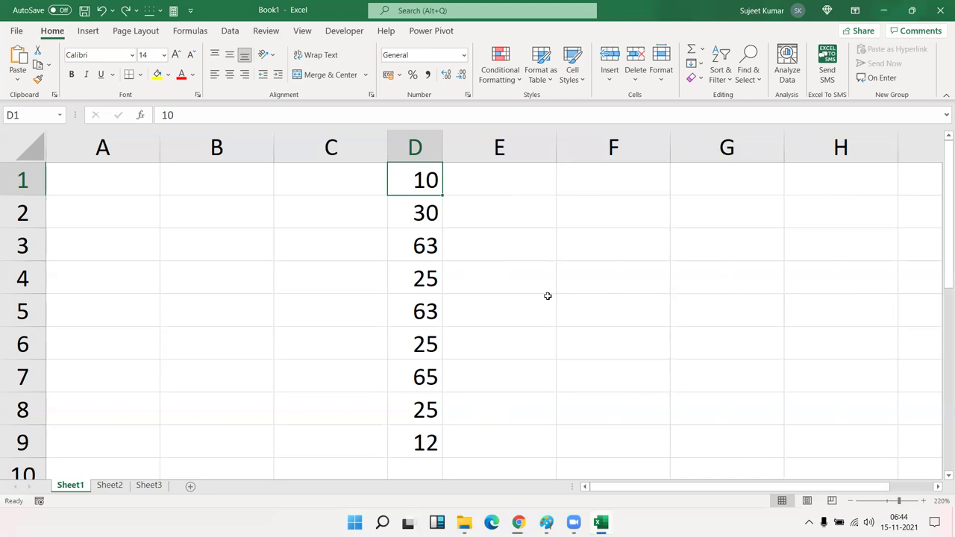
left_click_drag(551, 155, 459, 165)
left_click(450, 180)
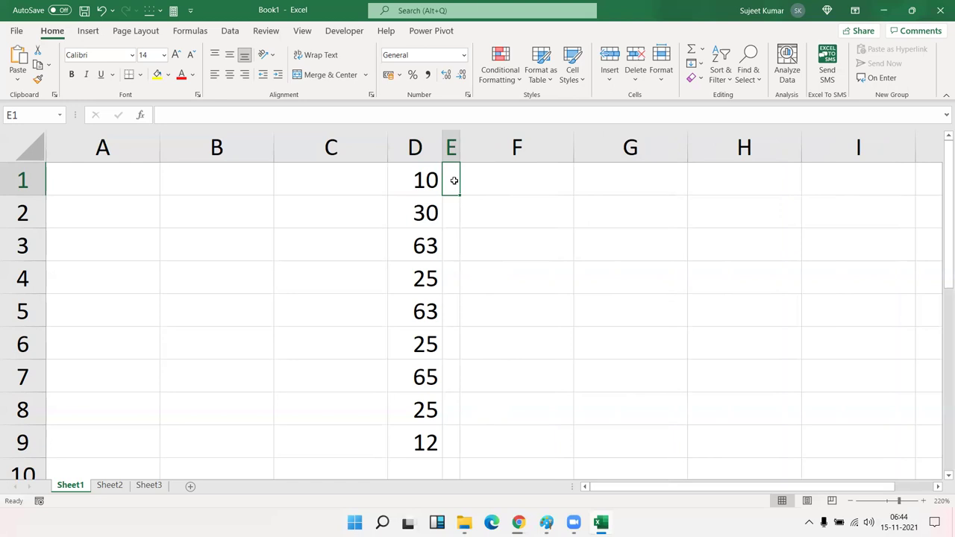
type("o")
key("Return")
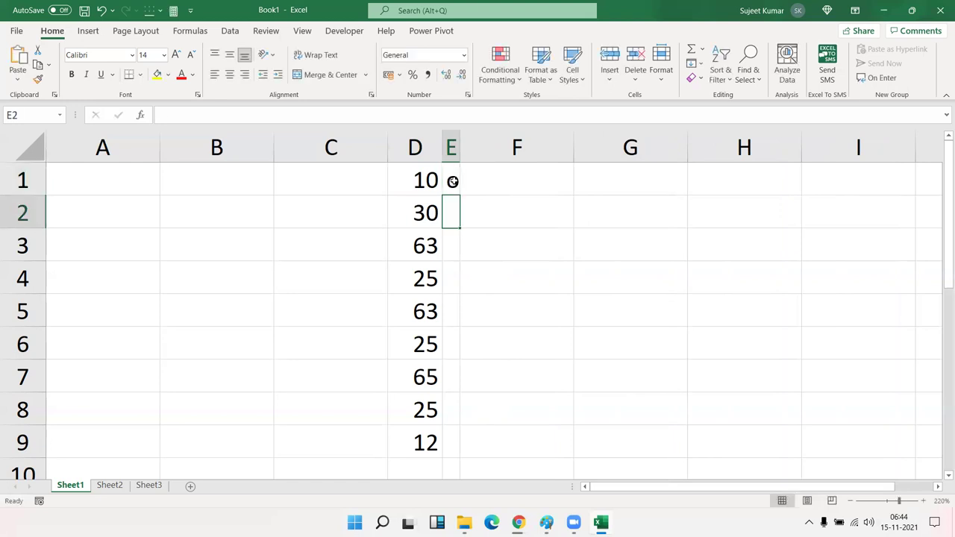
- Fill E2:E9 with o and return to E1
type("o o o o o o")
key("Return")
type("o")
key("Return")
type("o o")
key("Escape")
key("Up")
key("ctrl+Up")
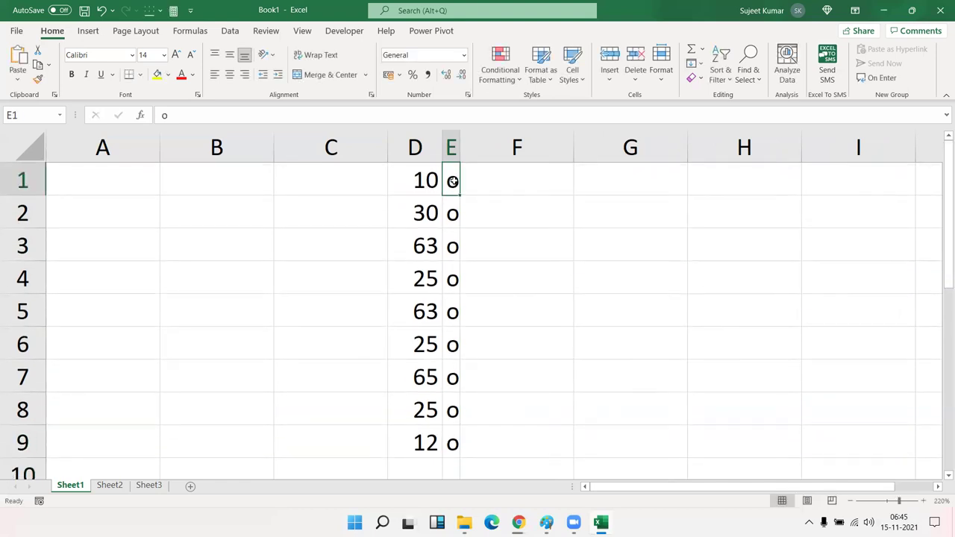
- Top-align E1:E9 and make their o marks superscript
left_click_drag(453, 181, 454, 443)
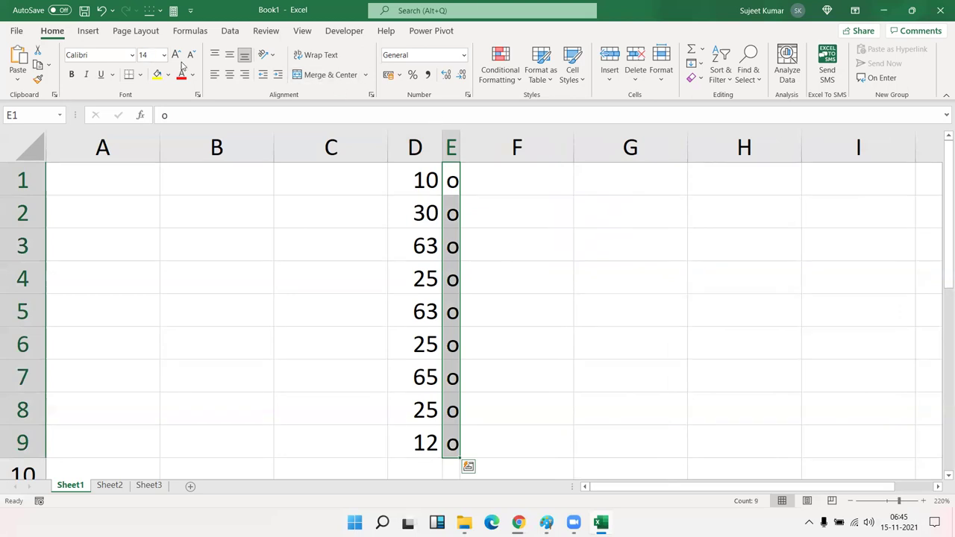
left_click(217, 54)
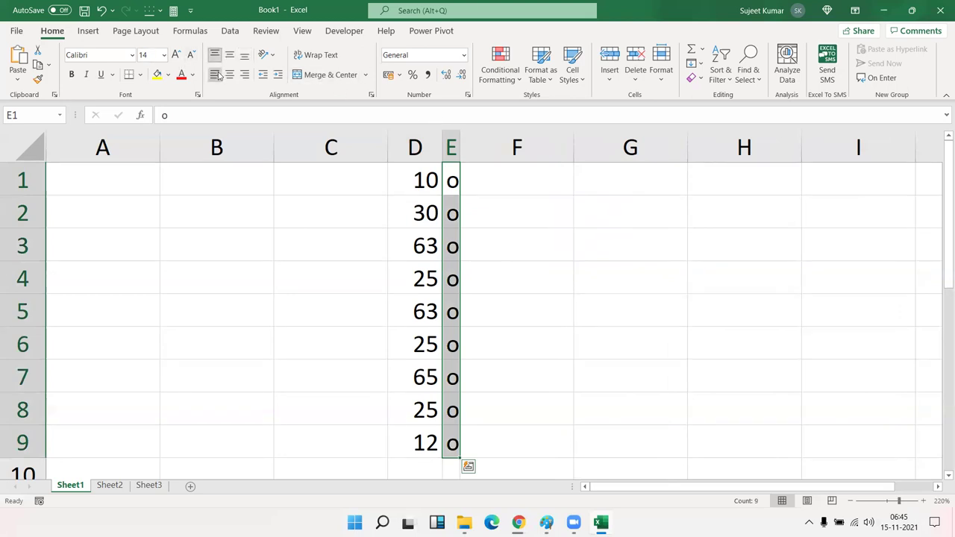
right_click(453, 235)
left_click(500, 442)
left_click(391, 369)
left_click(589, 490)
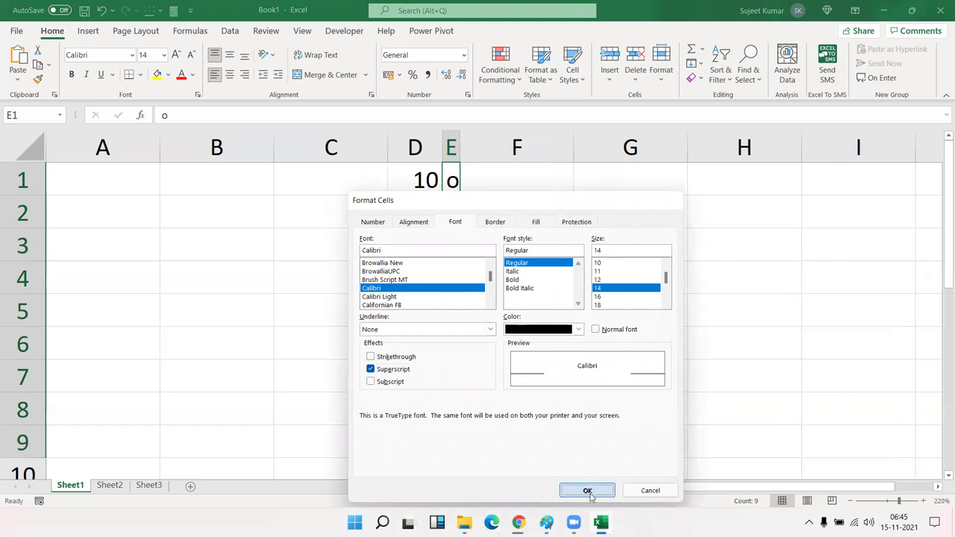
left_click(539, 396)
left_click_drag(417, 180, 453, 482)
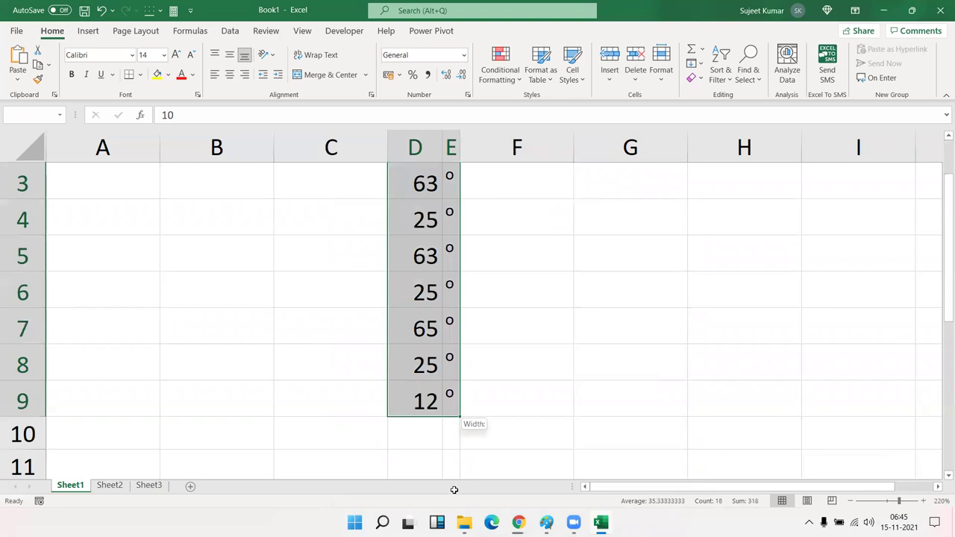
- Give D1:E9 a white cell fill
left_click_drag(453, 482, 453, 360)
scroll(452, 356, "up", 1)
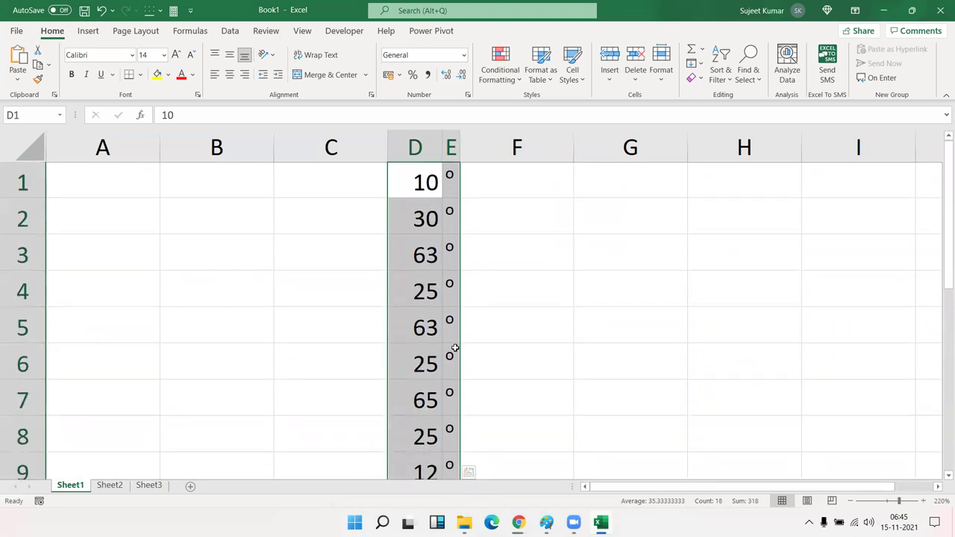
right_click(442, 321)
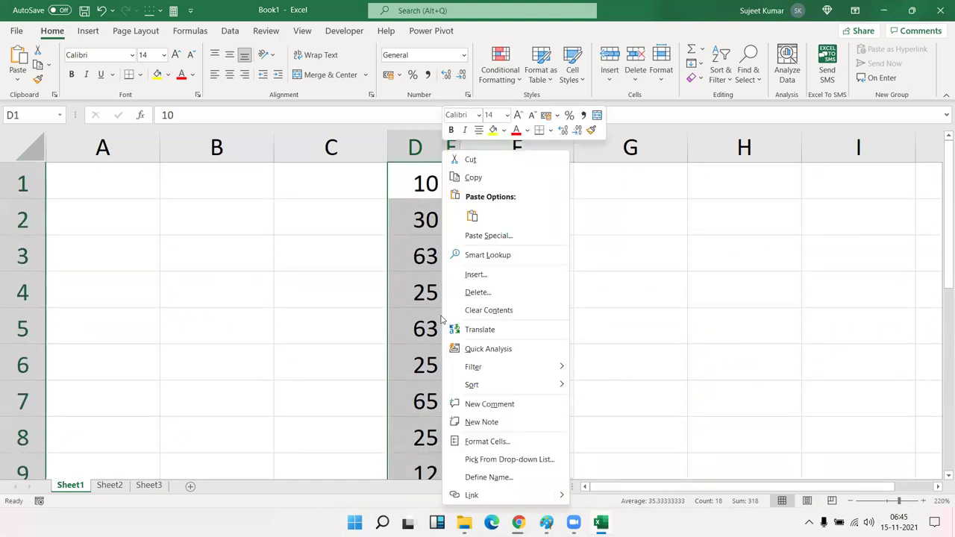
left_click(485, 441)
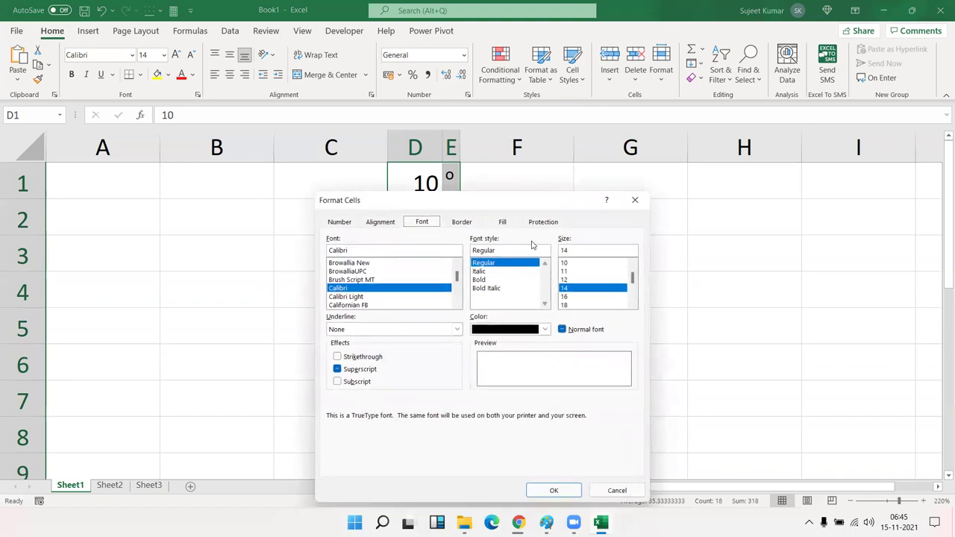
left_click(515, 222)
left_click(339, 267)
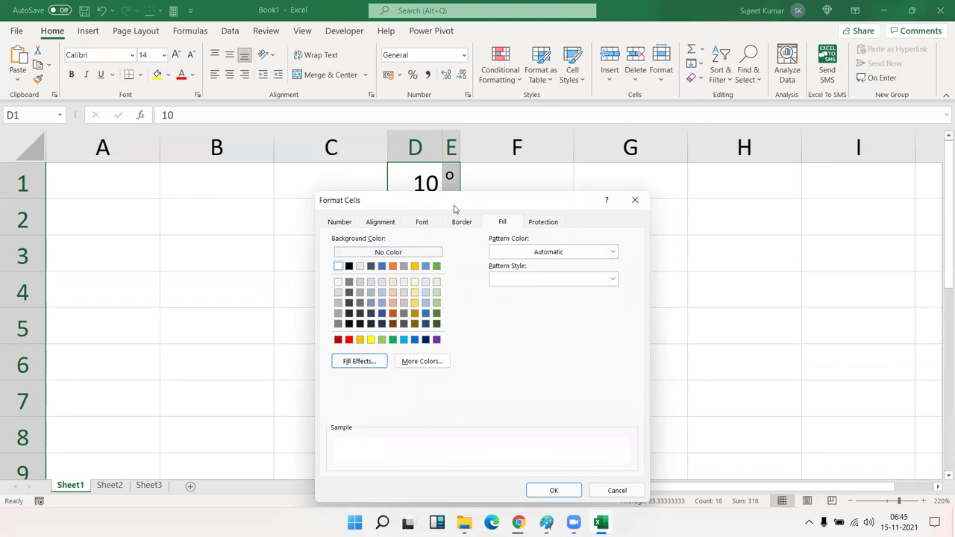
- Add an outline and horizontal inside borders to D1:E9, without a vertical divider
left_click_drag(461, 207, 650, 194)
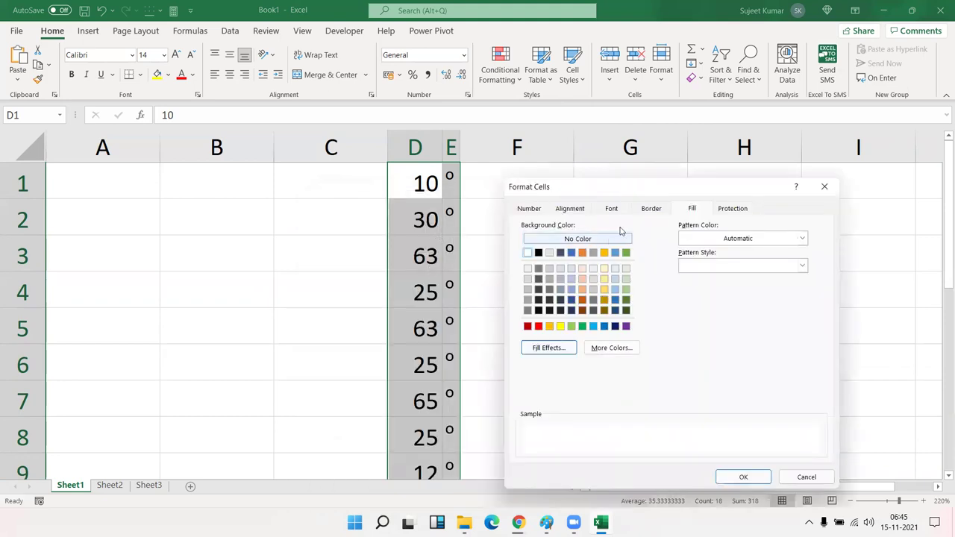
left_click(638, 213)
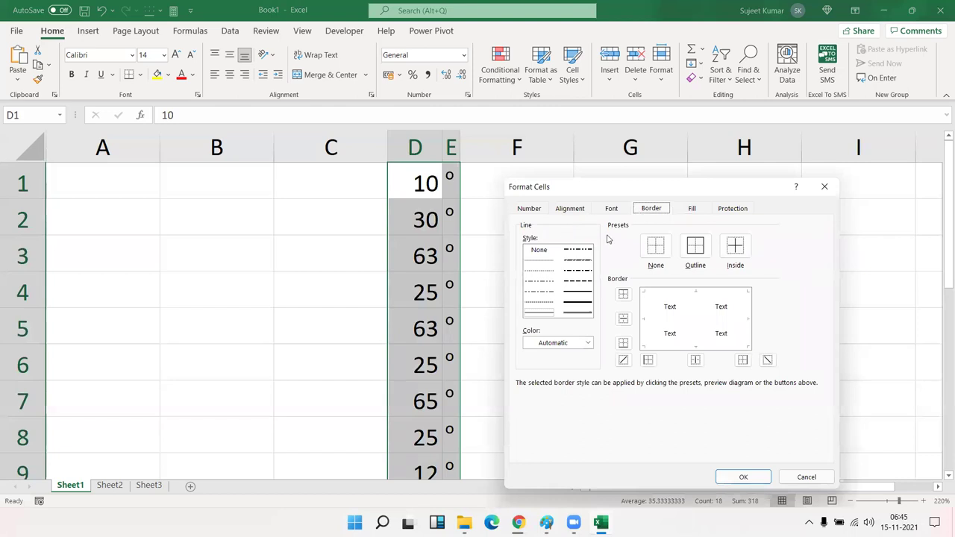
left_click(695, 247)
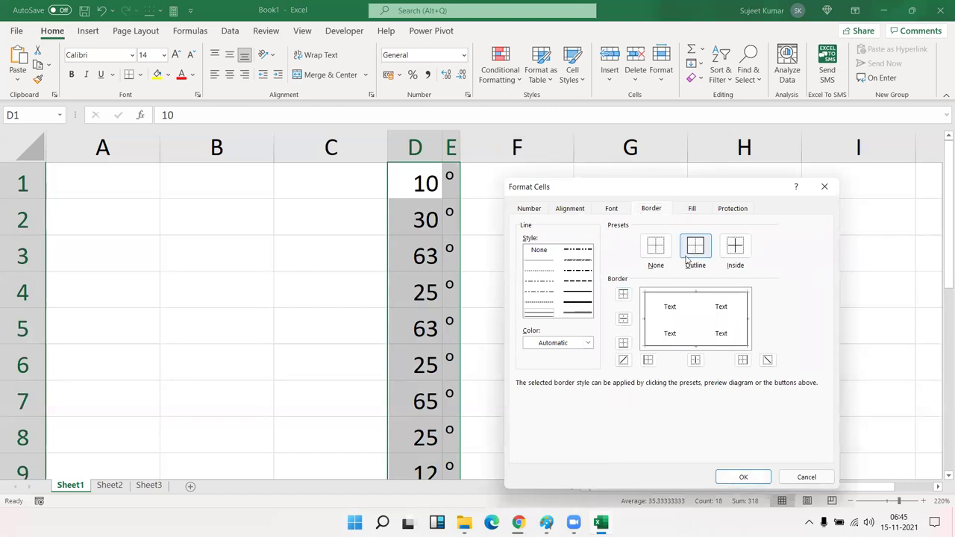
left_click(735, 251)
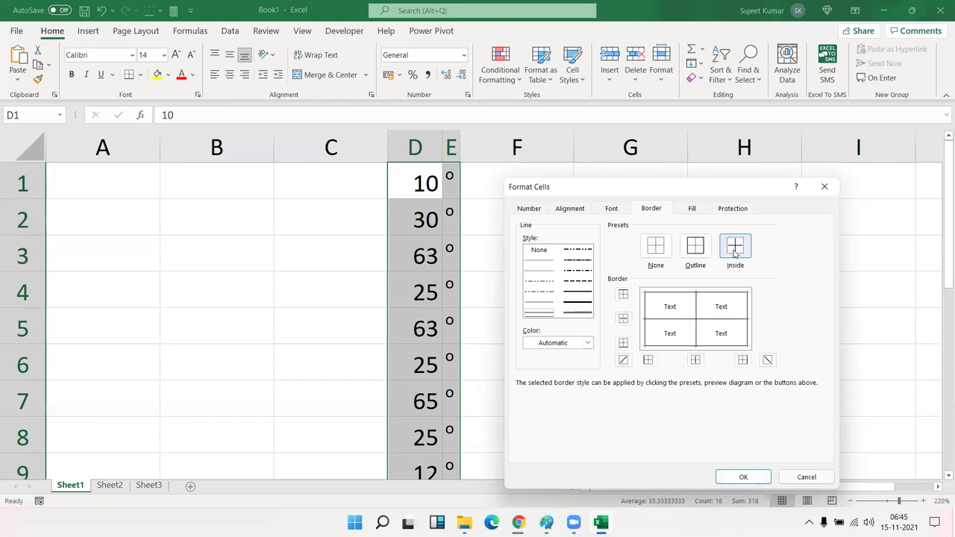
left_click(696, 306)
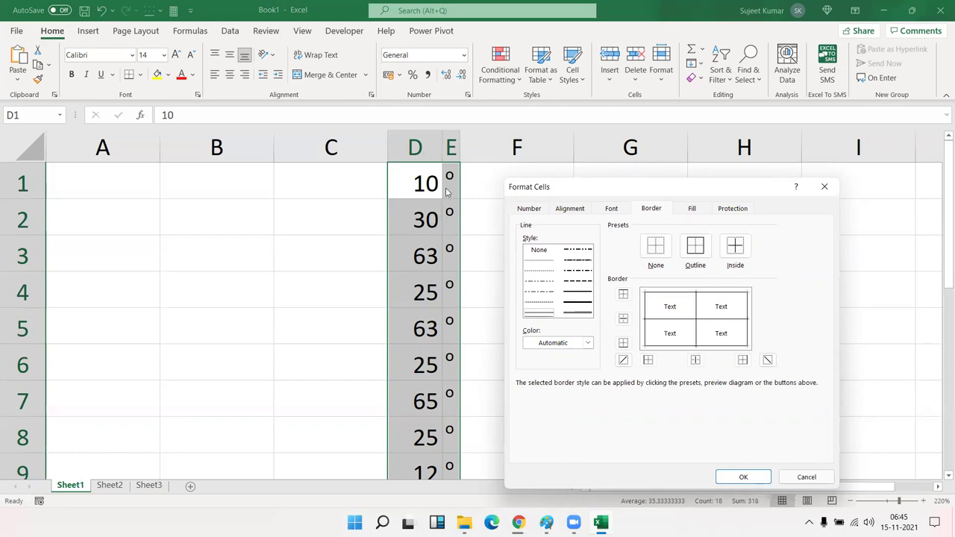
left_click(697, 302)
left_click(744, 477)
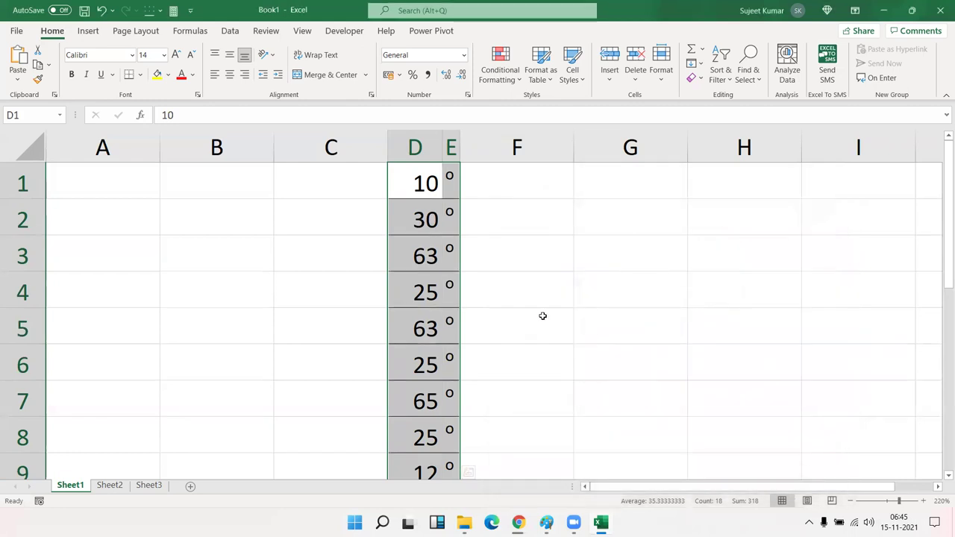
left_click(531, 300)
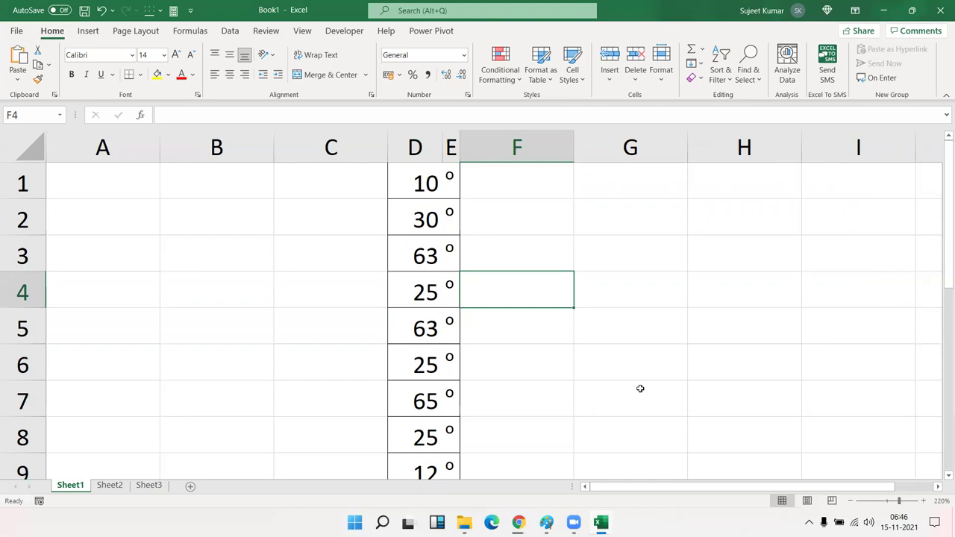
- Try merging D1:E1, then cancel the warning so the cells stay unmerged
left_click(407, 186)
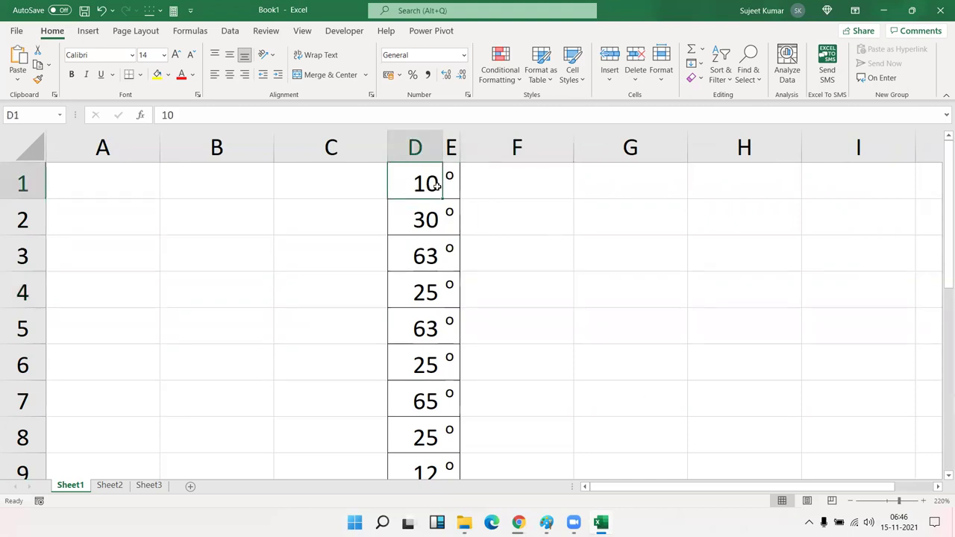
left_click_drag(418, 186, 446, 183)
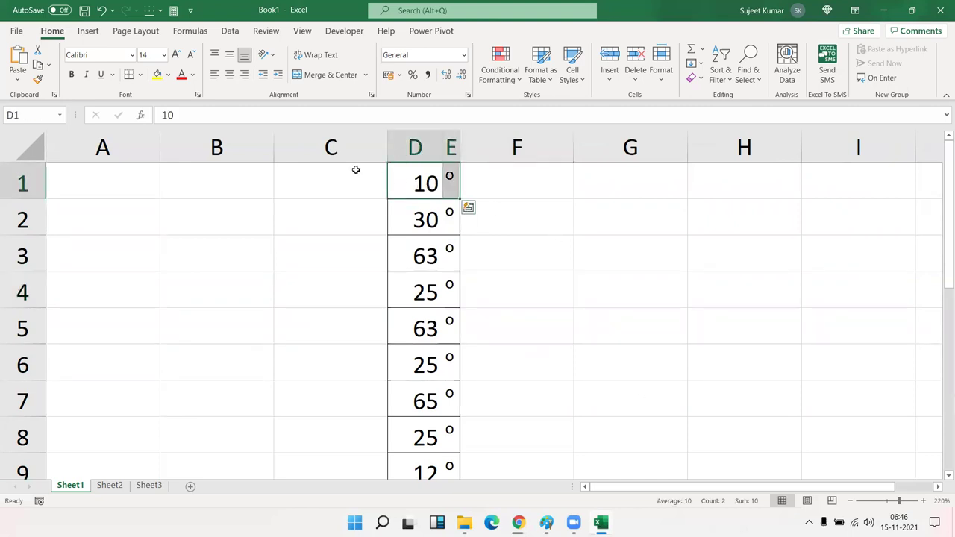
left_click(327, 75)
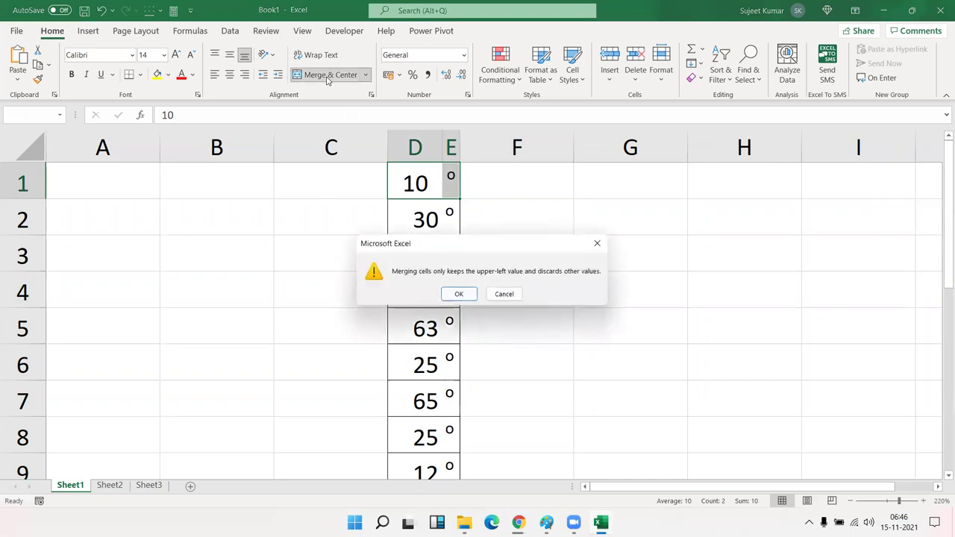
key("Escape")
left_click(586, 211)
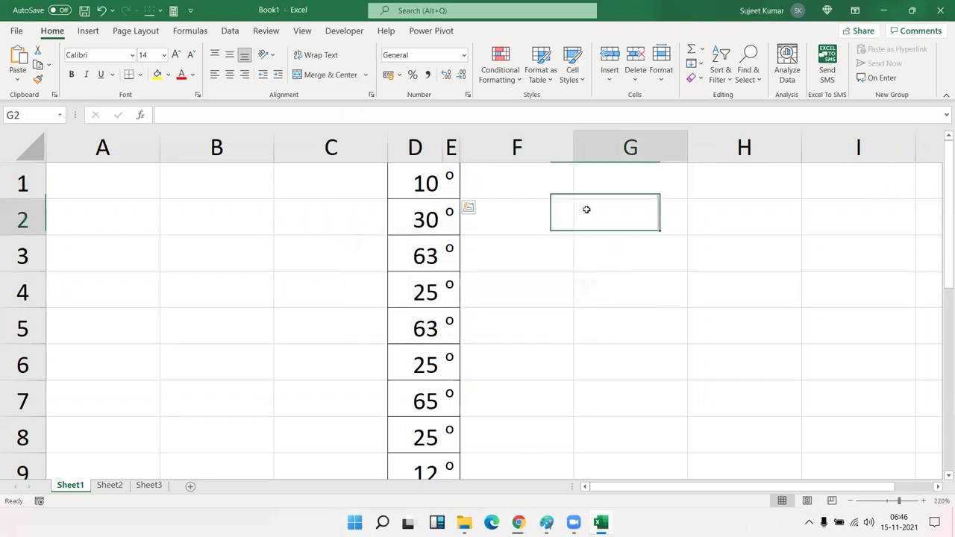
- Narrow column G to about 56 pixels and column H to 43 pixels
left_click(422, 254)
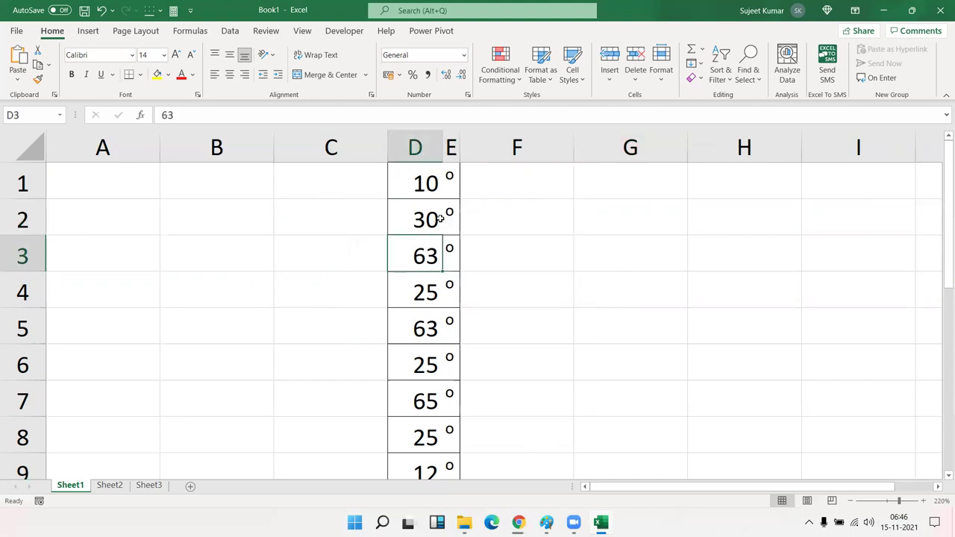
left_click(437, 221)
left_click_drag(688, 149, 608, 160)
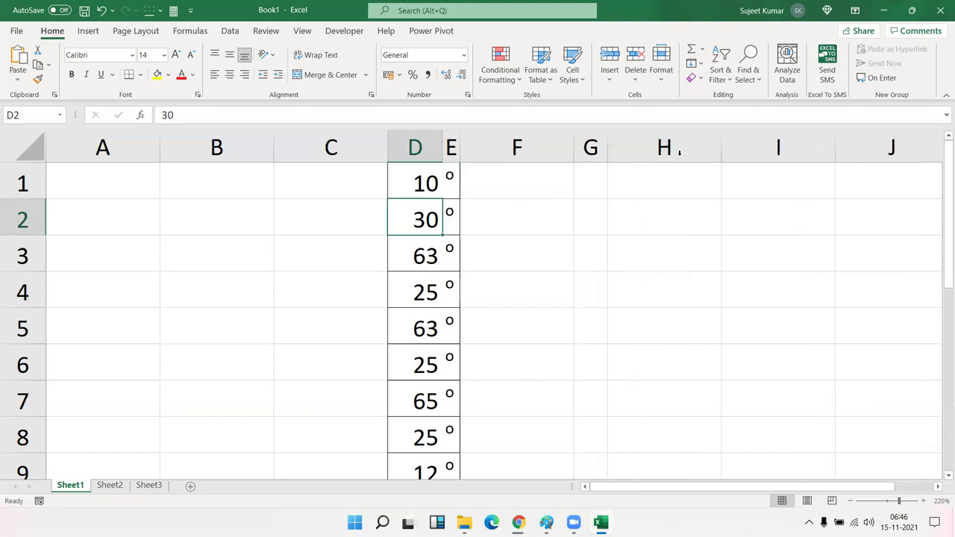
left_click_drag(722, 152, 653, 156)
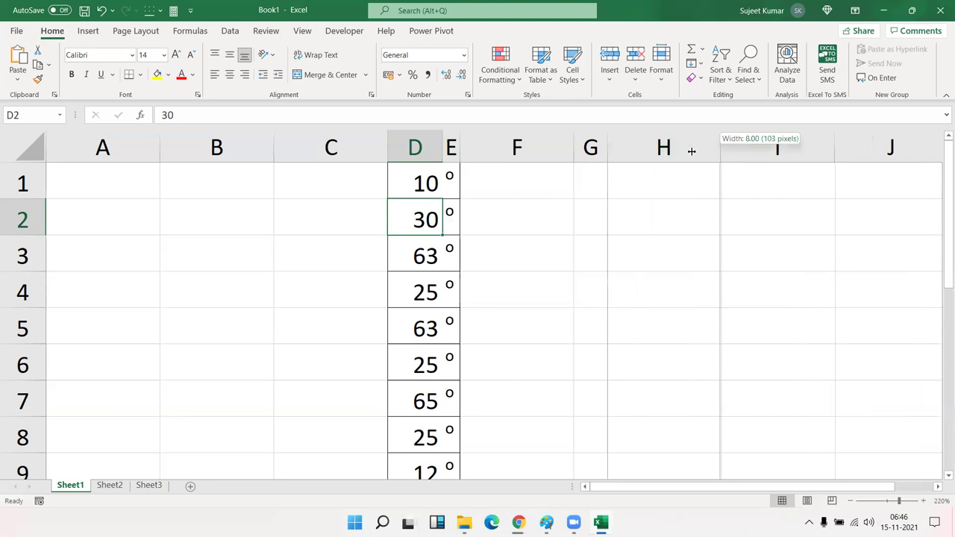
- Enter 10o in H1, then clear H1 again
left_click(619, 187)
type("10")
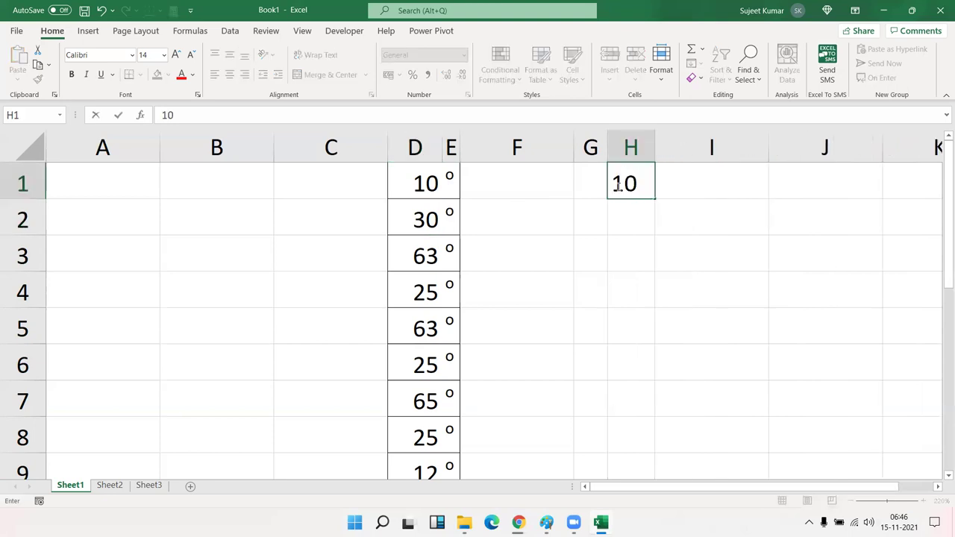
type("O")
key("BackSpace")
type("o")
key("Return")
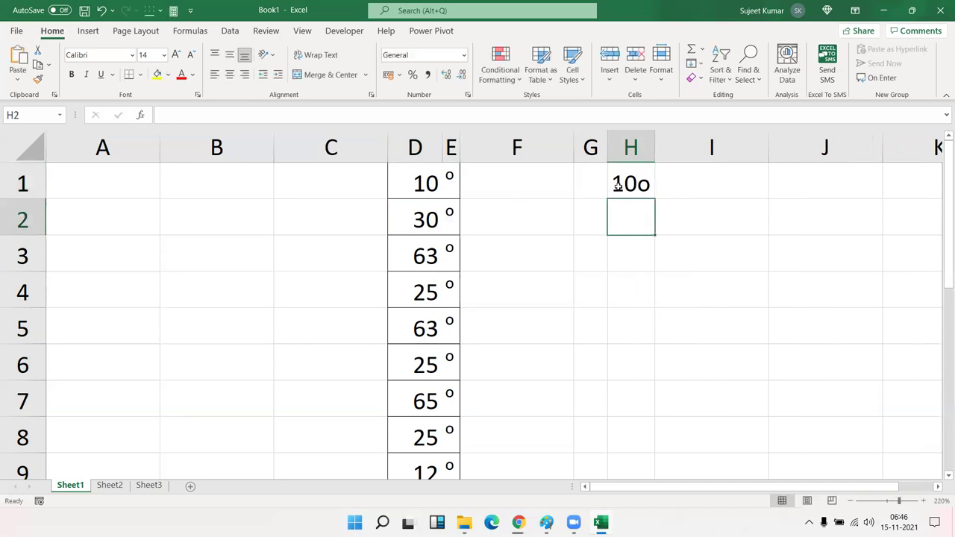
key("Up")
key("Left")
key("Right")
key("Delete")
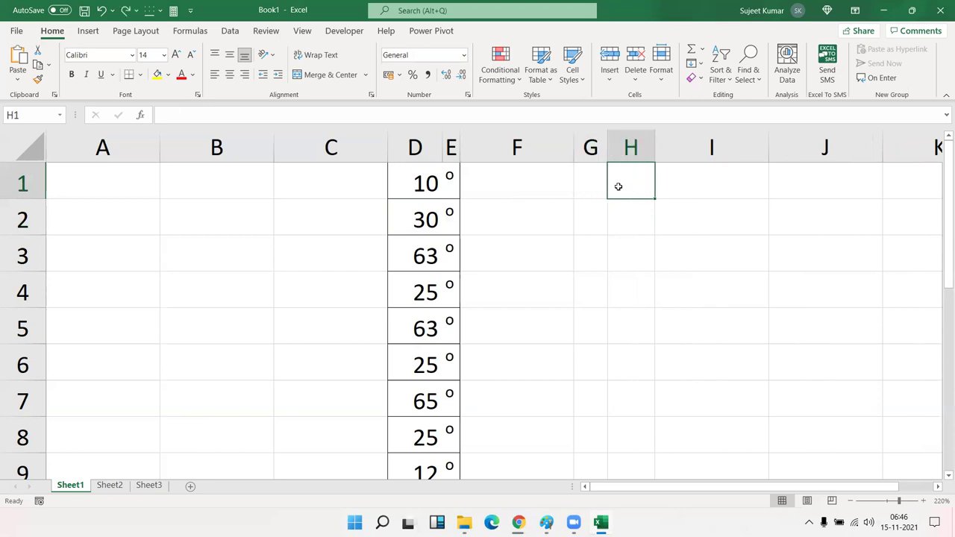
- Type 10 in G1 and the letter o in H1
key("Left")
type("10")
key("Right")
type("o")
key("Return")
left_click(618, 185)
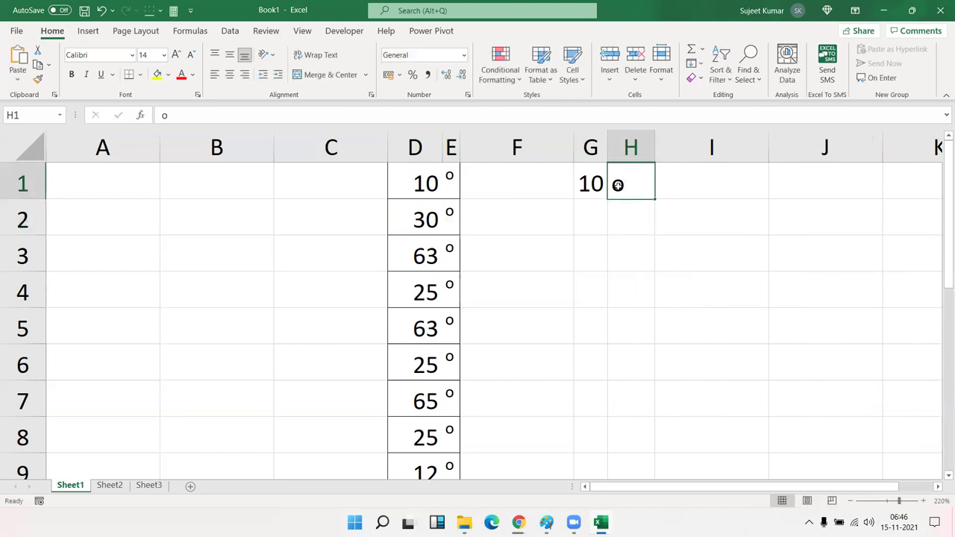
- Tick Superscript in the Font settings of Format Cells for the o in H1
right_click(627, 188)
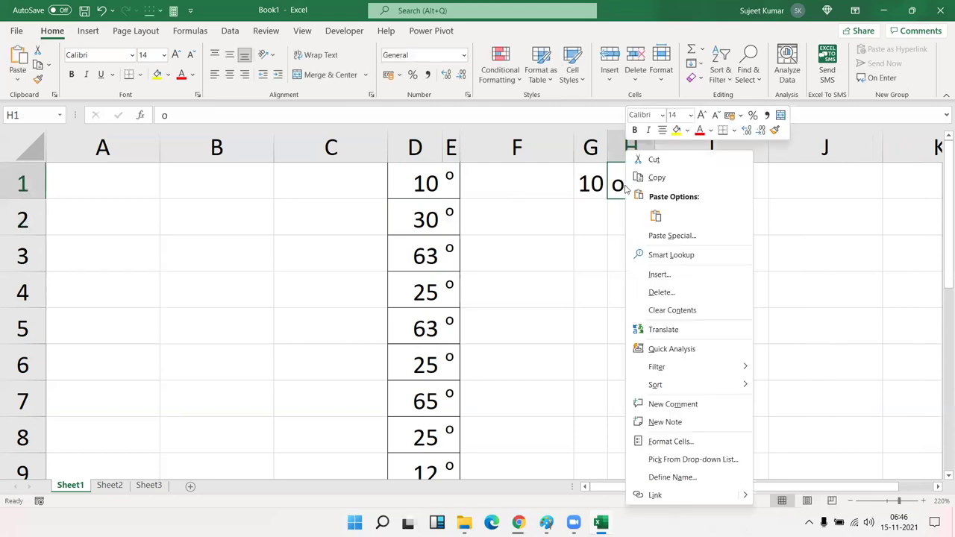
left_click(661, 442)
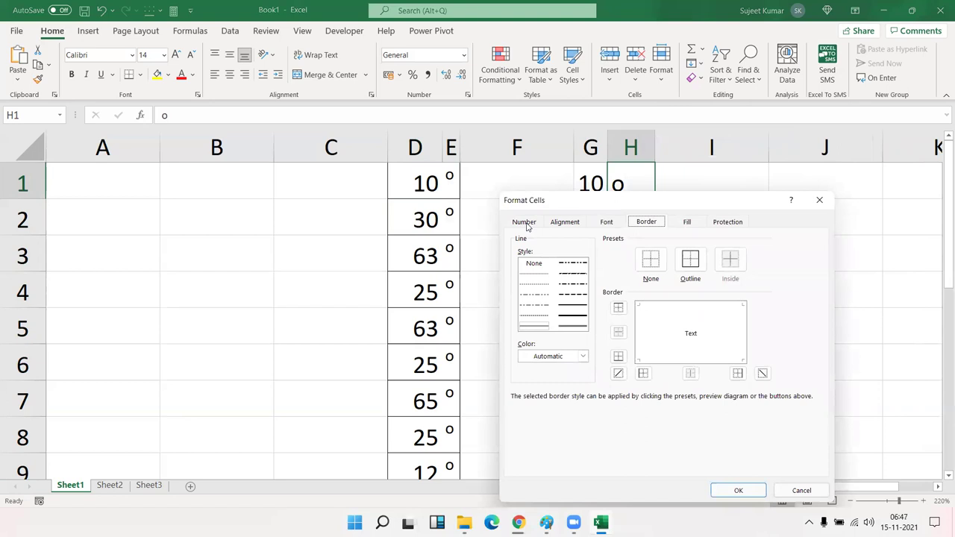
left_click(526, 223)
left_click(577, 223)
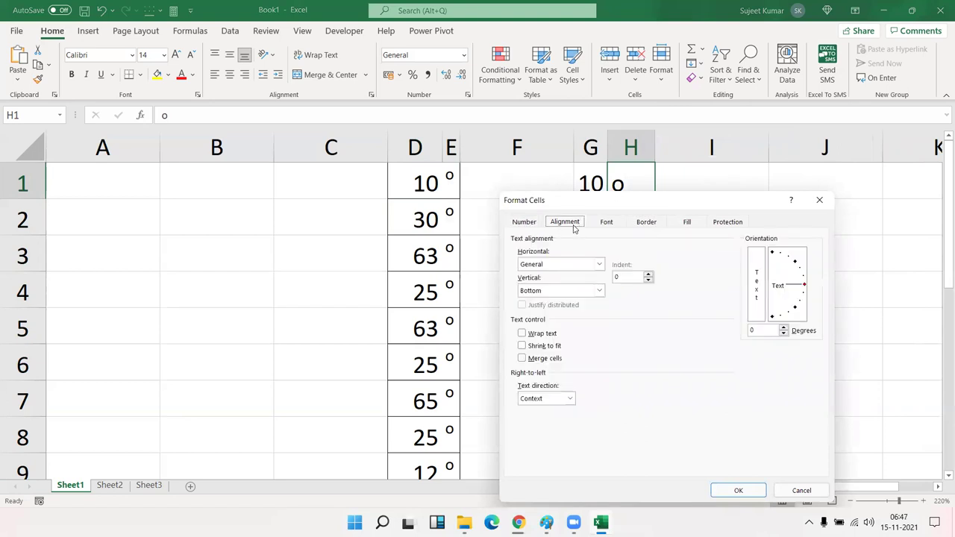
left_click(606, 223)
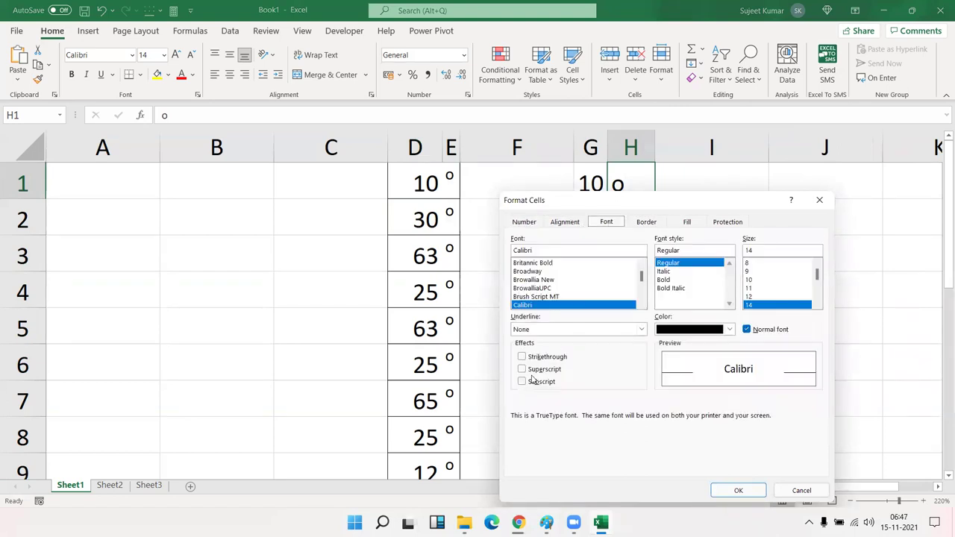
left_click(526, 369)
- Confirm the superscript, then enter the formula =G1&H1 in I1
left_click(726, 494)
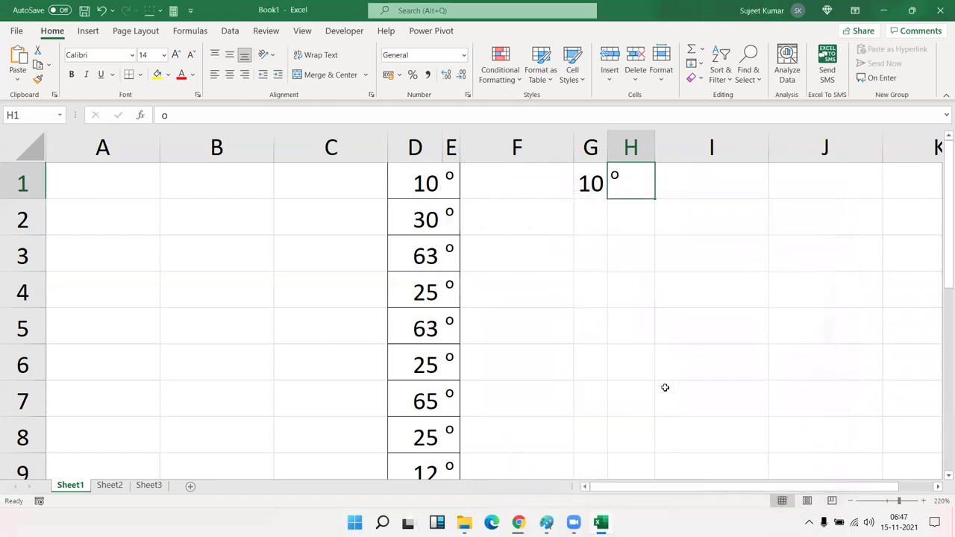
left_click(668, 390)
left_click(735, 189)
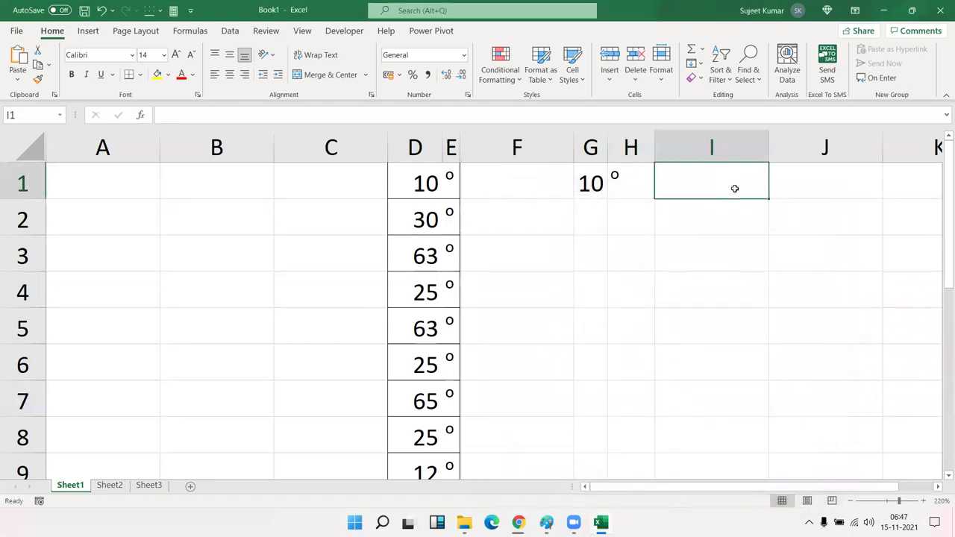
type("=")
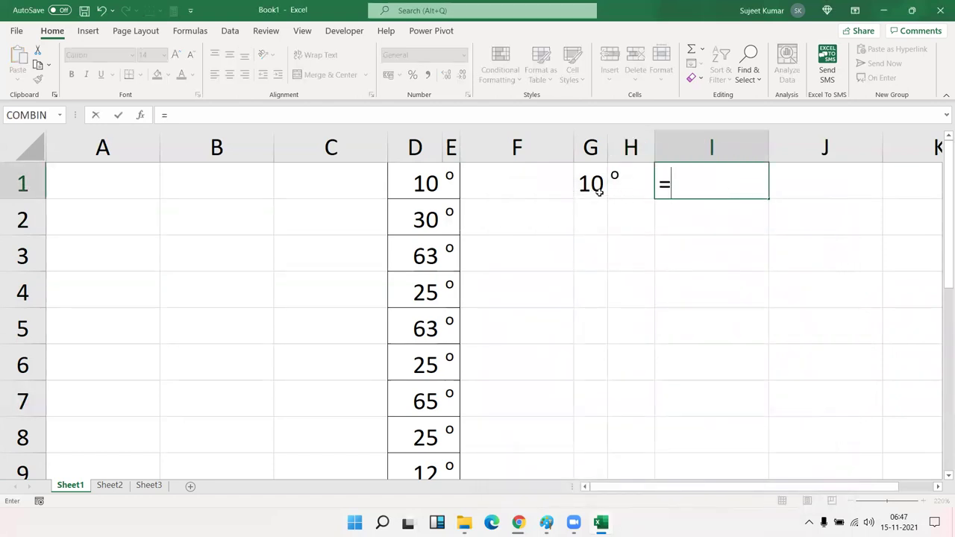
left_click(598, 191)
type("&")
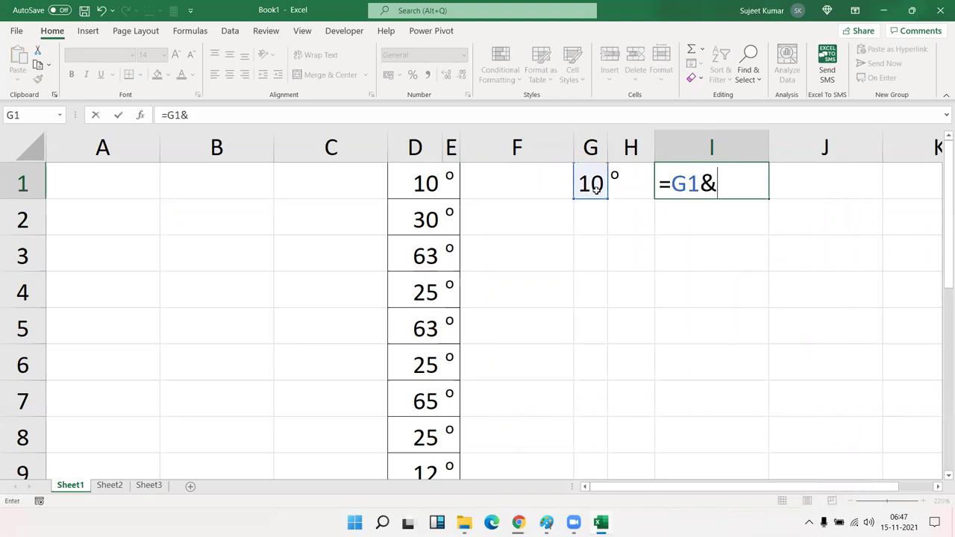
left_click(618, 198)
key("Return")
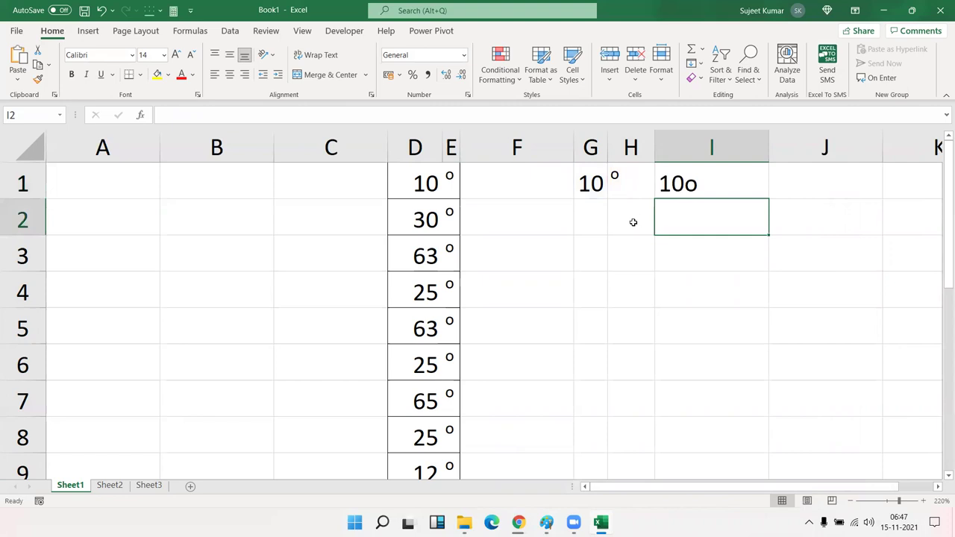
- Type 10o in H2 and inspect the contents of H2, D2 and E4
left_click(633, 222)
type("10o")
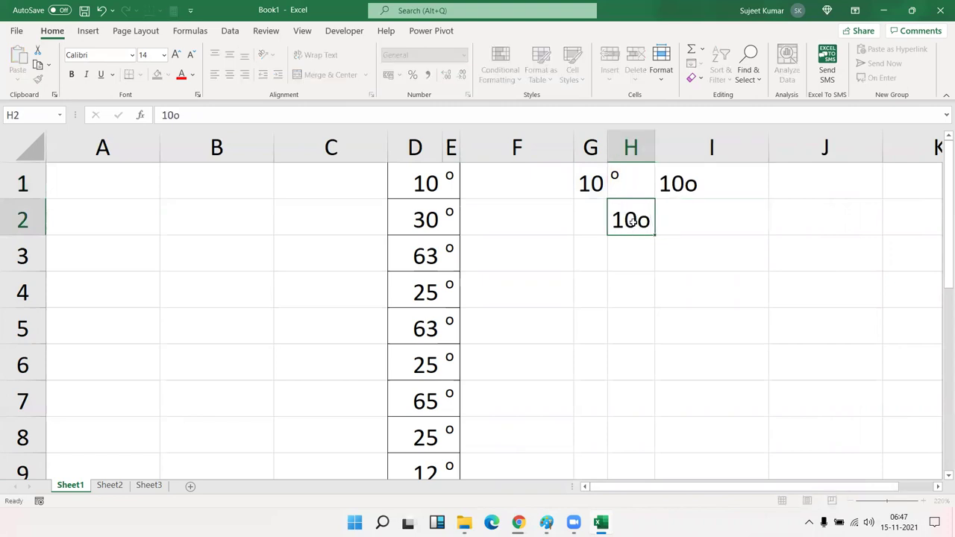
key("Return")
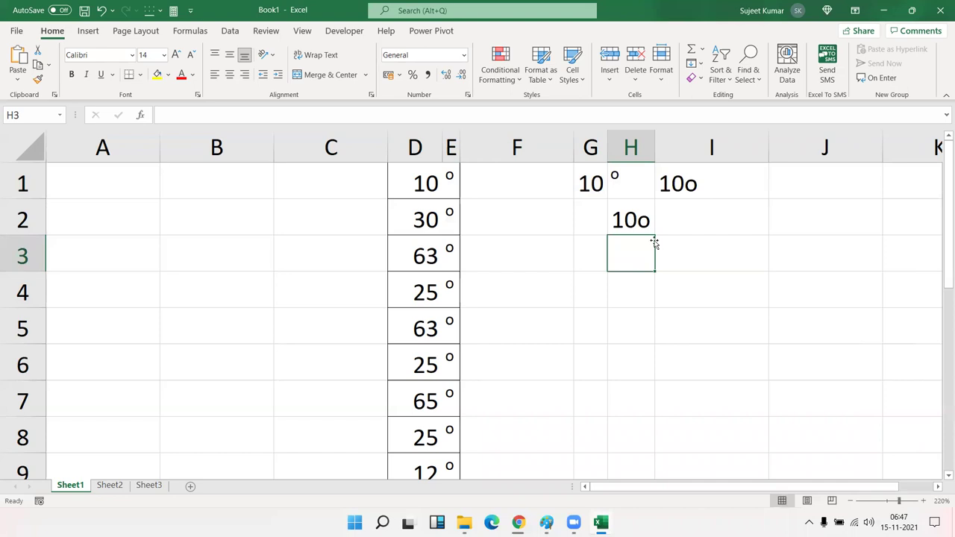
left_click(643, 217)
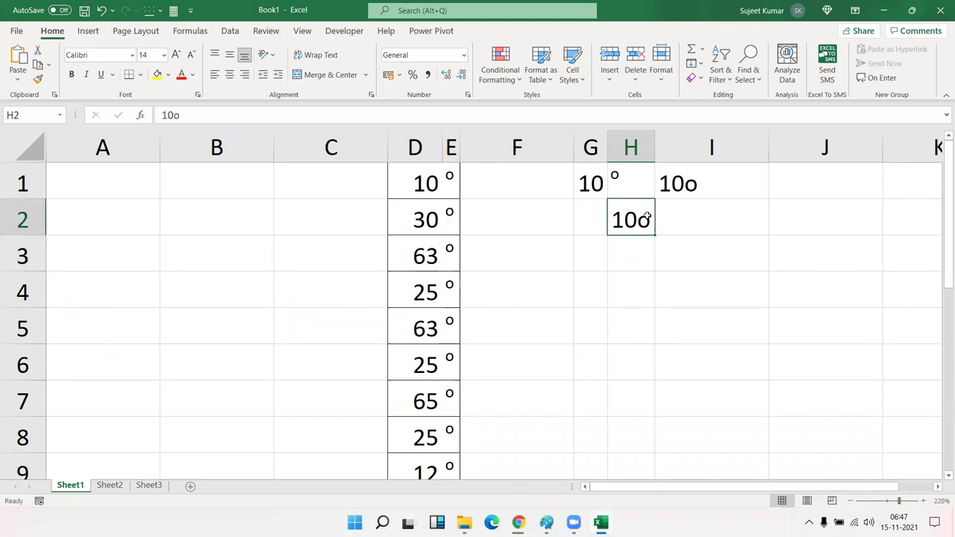
scroll(390, 311, "down", 10)
scroll(390, 311, "up", 10)
left_click(441, 224)
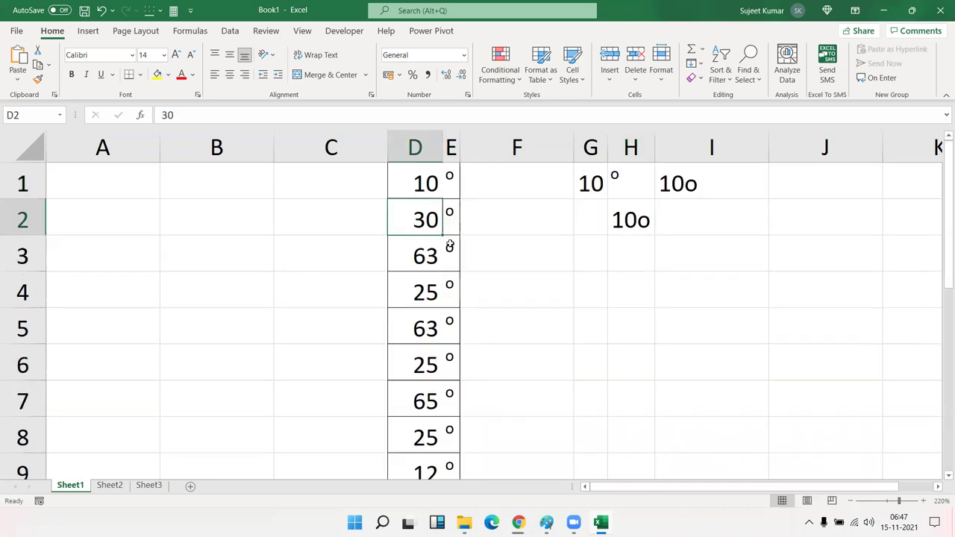
left_click(447, 276)
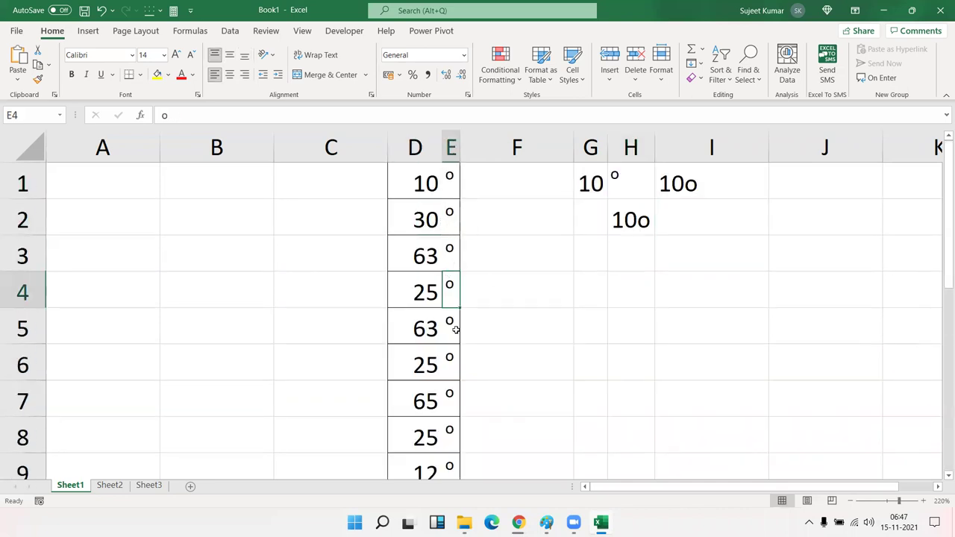
- Select the download page's bullet about a blank USB or DVD, then pick E4 on Sheet2
left_click(109, 486)
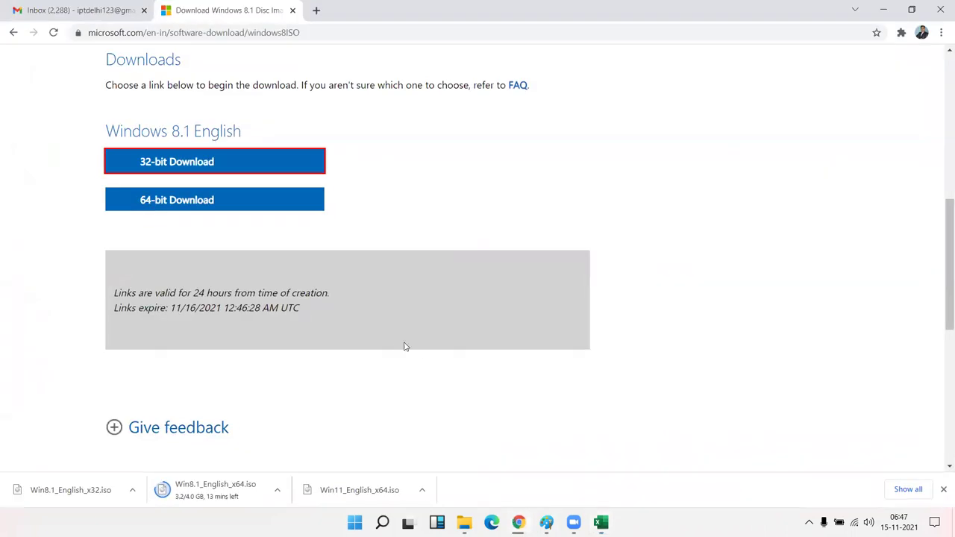
scroll(405, 345, "up", 10)
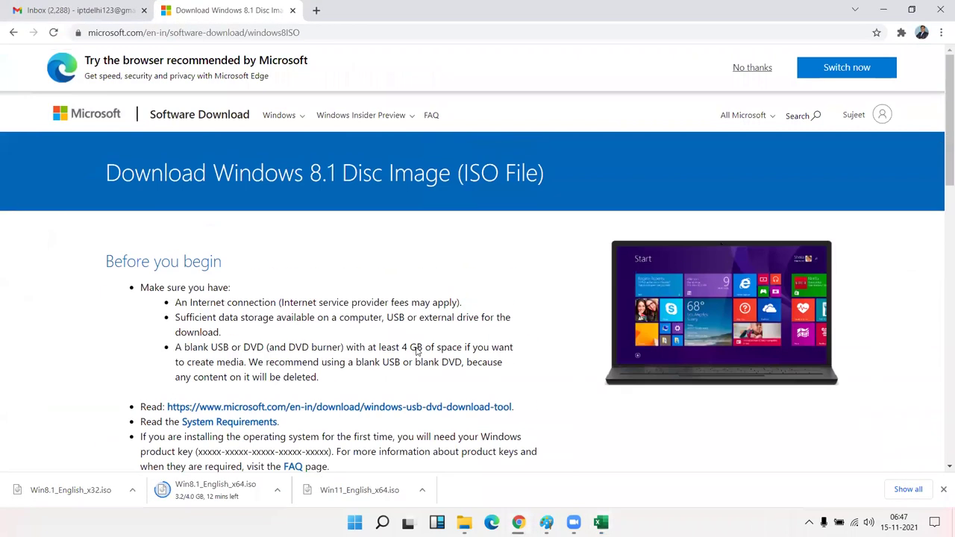
mouse_move(318, 378)
left_mouse_down()
mouse_move(234, 377)
mouse_move(170, 349)
left_mouse_up()
key("ctrl+c")
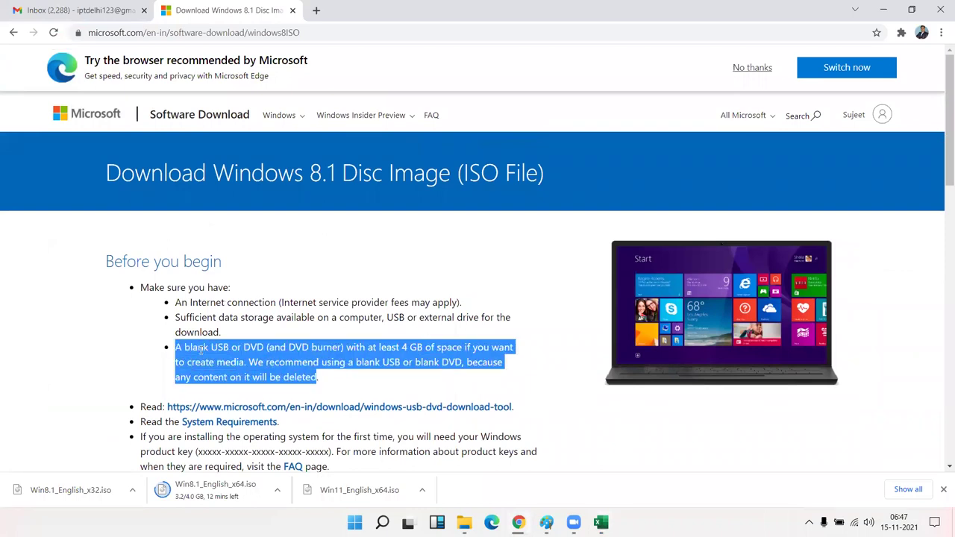
key("alt+Tab")
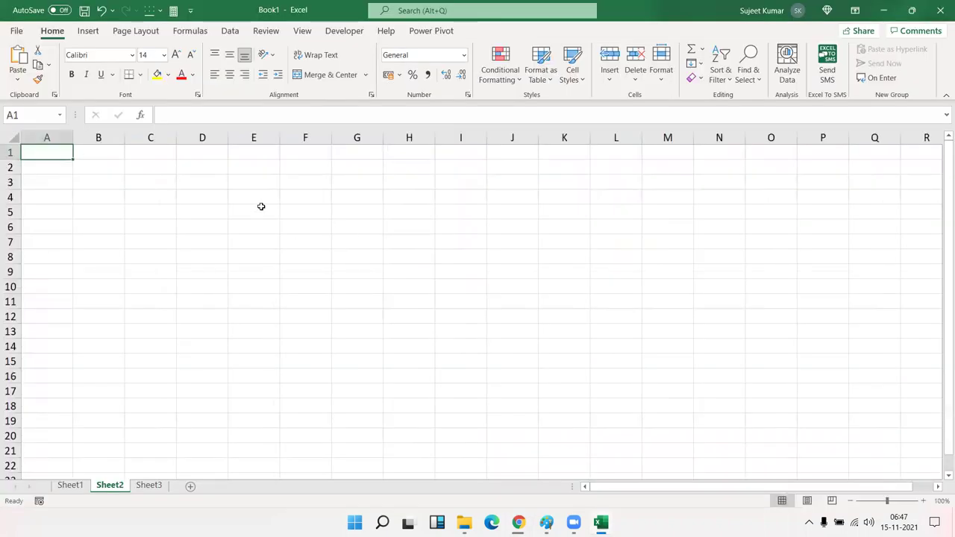
left_click(240, 197)
- Undo the paste into E4 and merge D3:I8 into a single cell
key("ctrl+v")
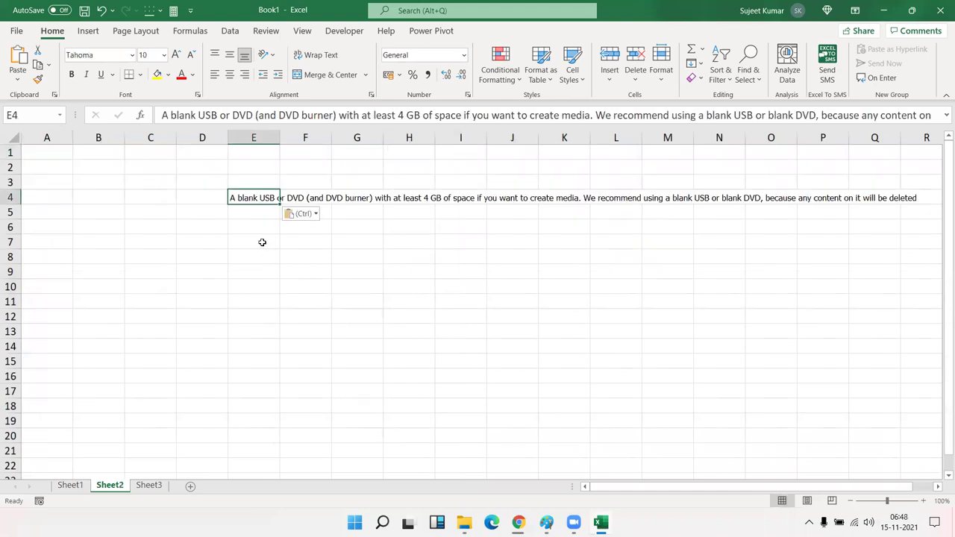
key("ctrl+z")
mouse_move(218, 181)
left_mouse_down()
mouse_move(251, 239)
mouse_move(477, 256)
left_mouse_up()
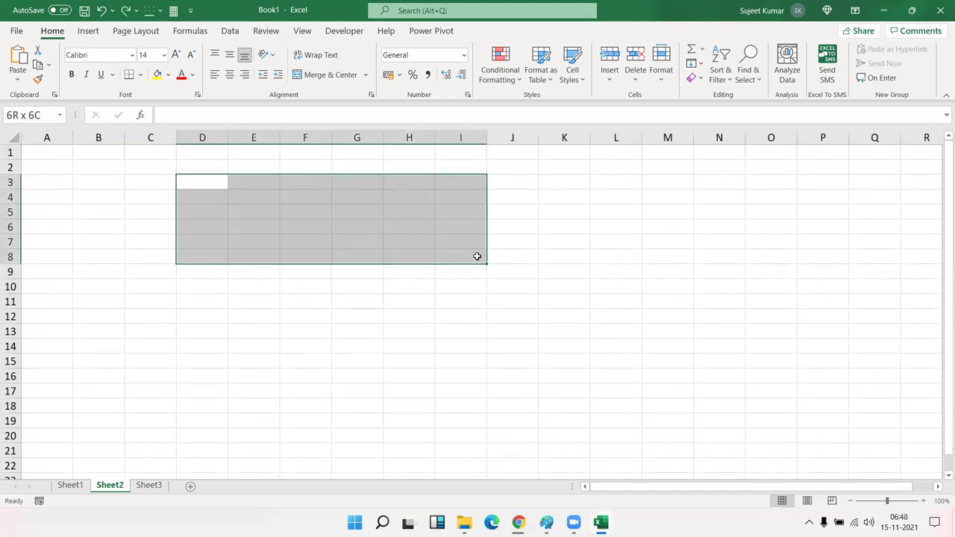
left_click(321, 78)
left_click(386, 312)
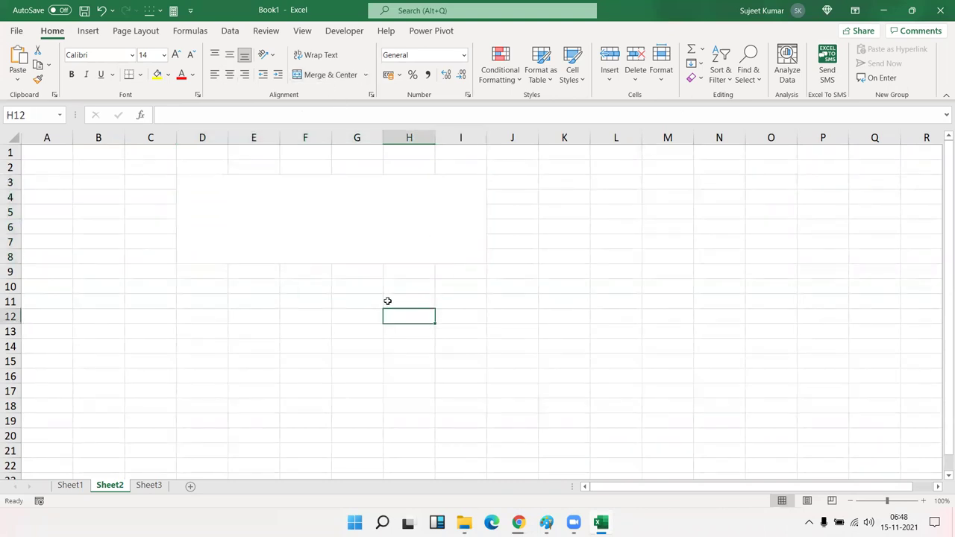
key("alt+Tab")
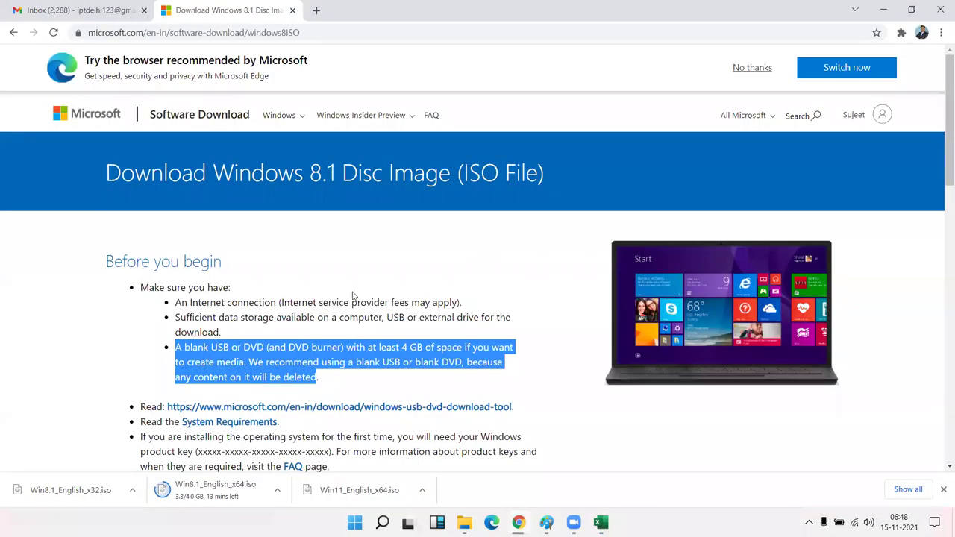
key("alt+Tab")
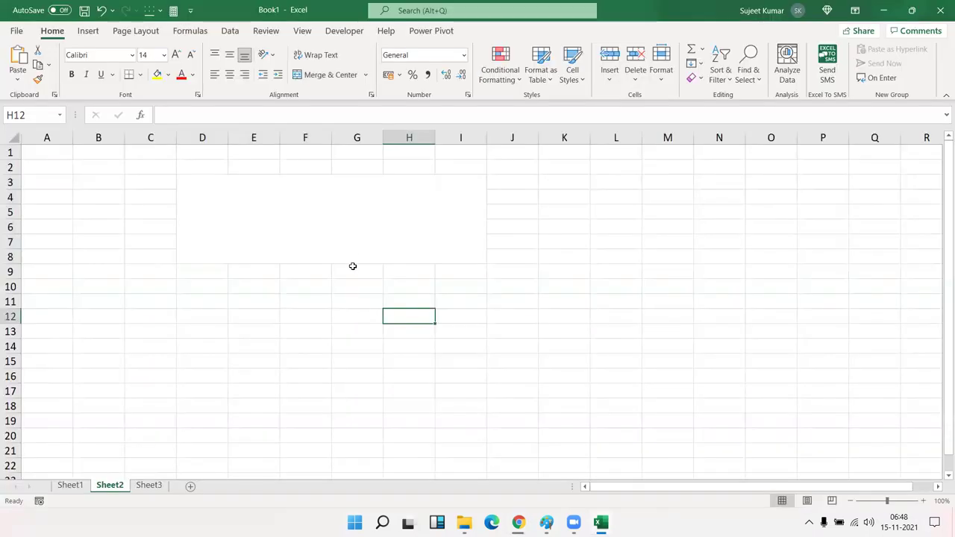
- Paste the blank USB-or-DVD sentence inside the merged D3:I8 cell, dismissing the paste warnings
left_click(348, 244)
key("ctrl+v")
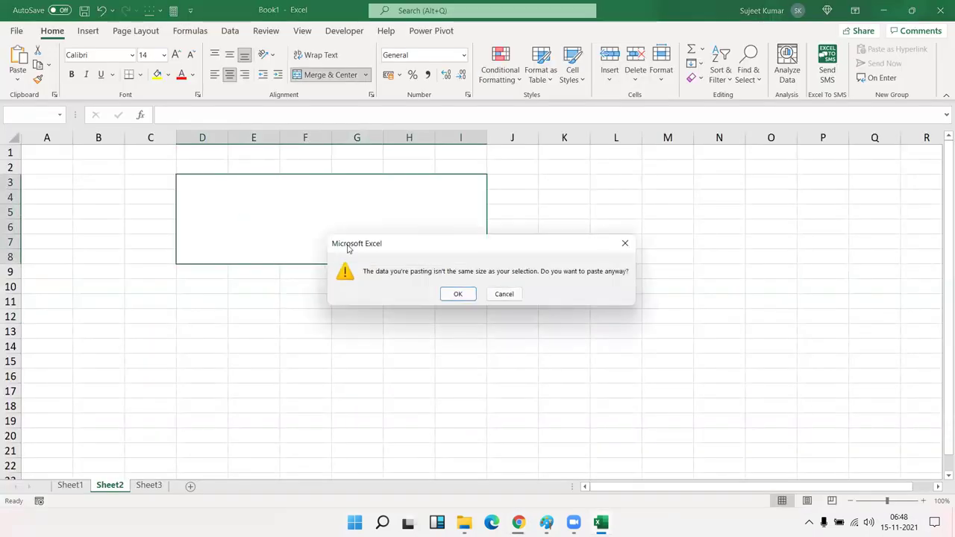
left_click(448, 296)
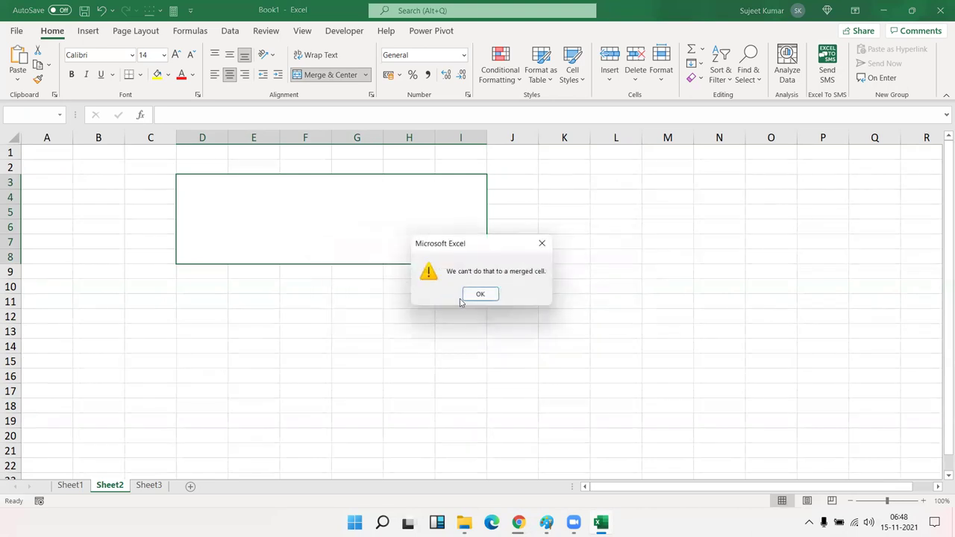
left_click(483, 295)
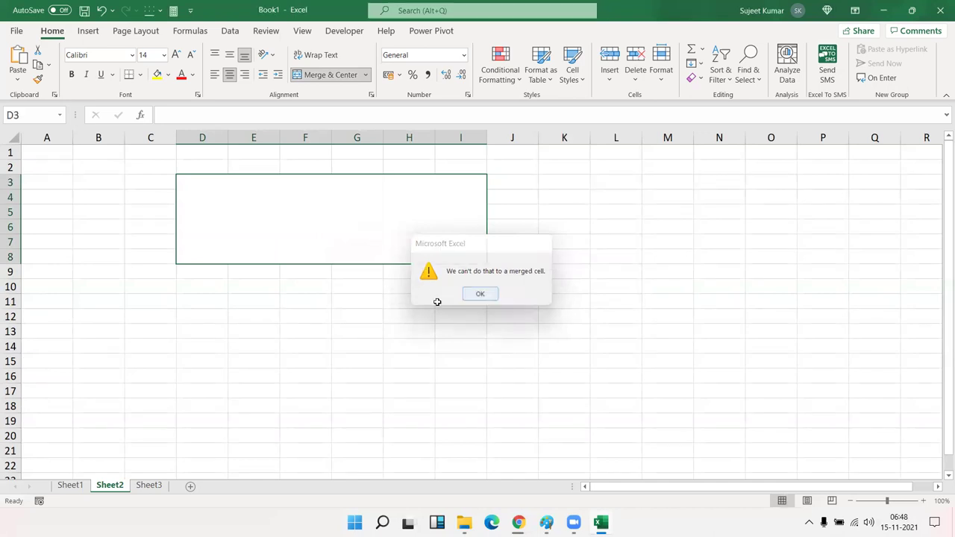
double_click(333, 224)
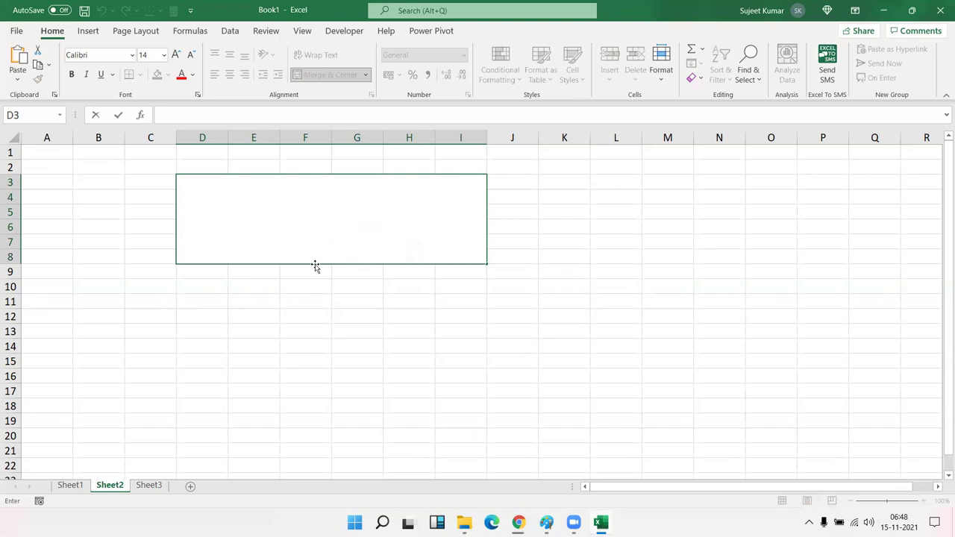
key("ctrl+v")
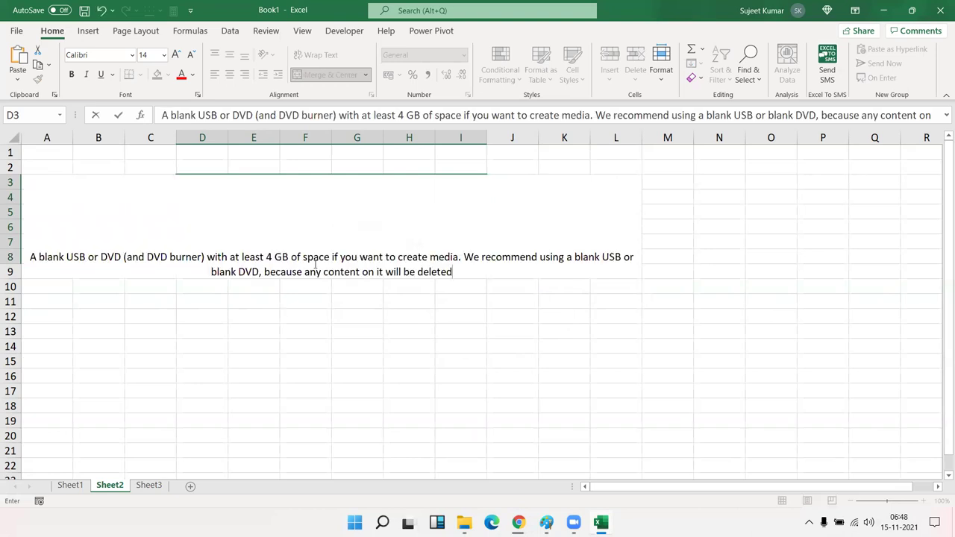
key("Return")
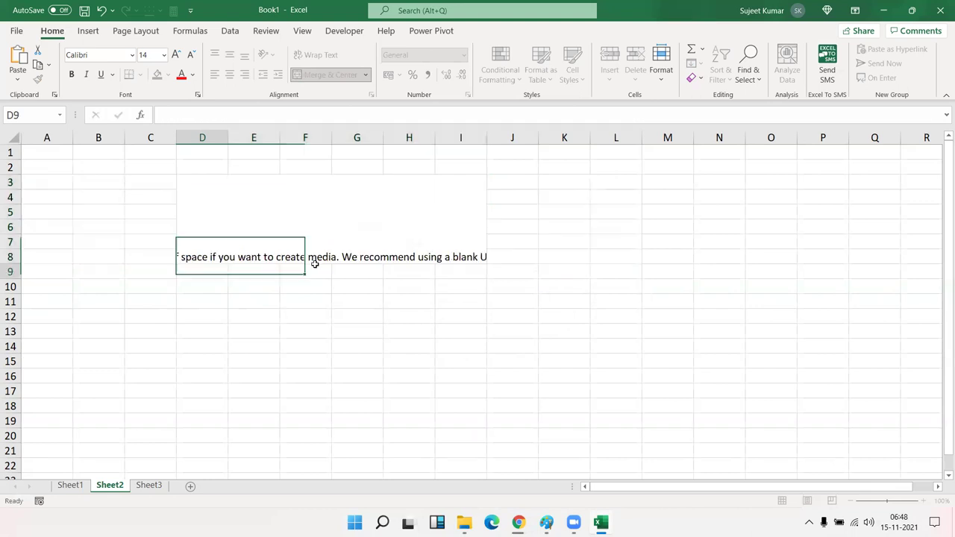
key("Up")
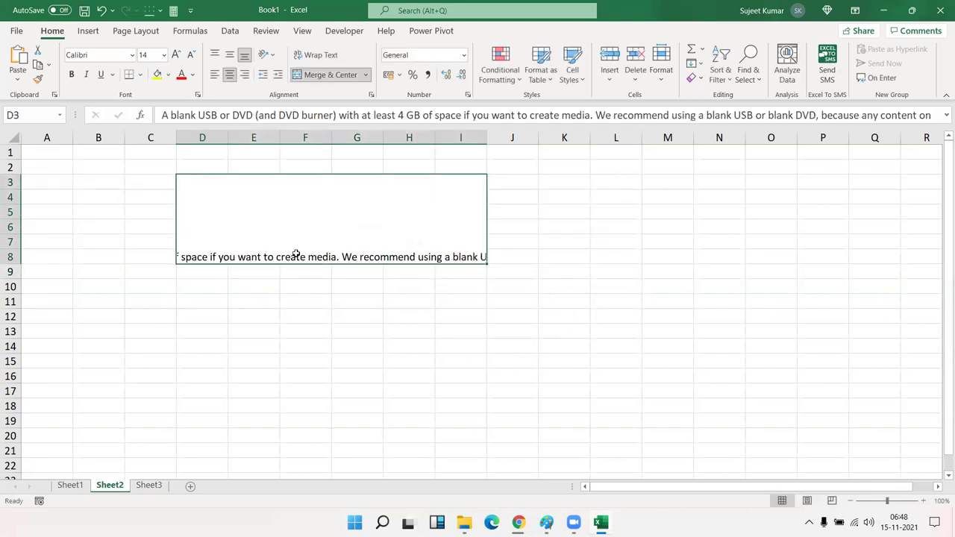
- Top-align, wrap and left-align the USB-or-DVD sentence in the merged D3:I8 cell
left_click(216, 56)
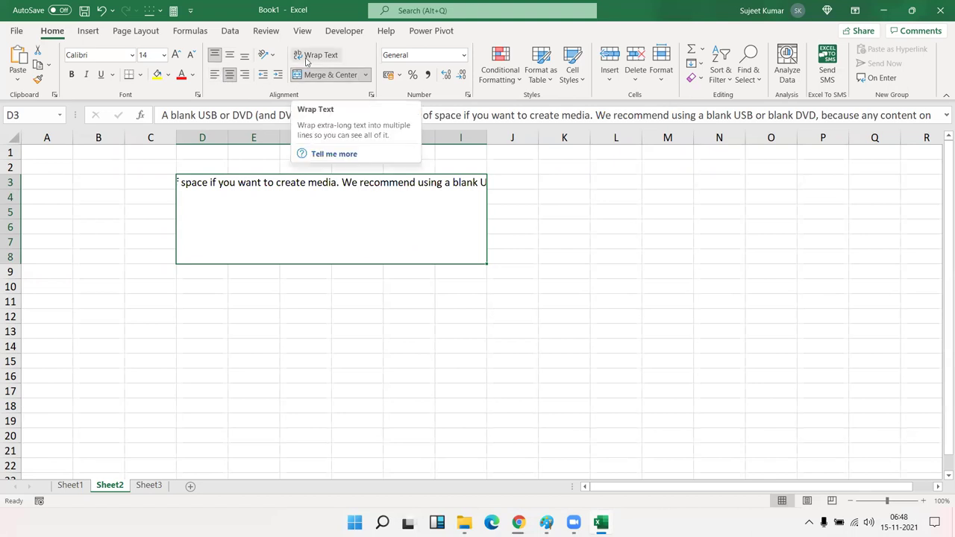
left_click(306, 62)
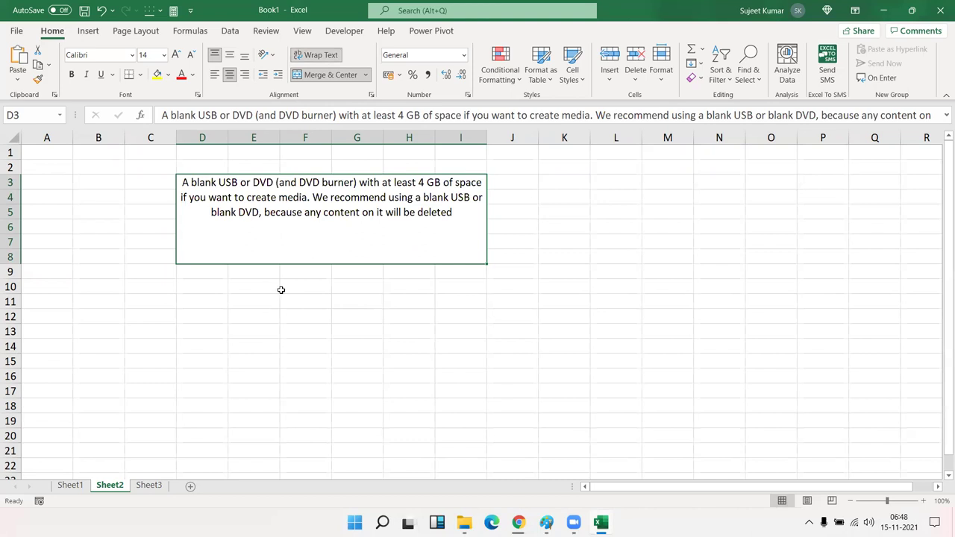
left_click(215, 75)
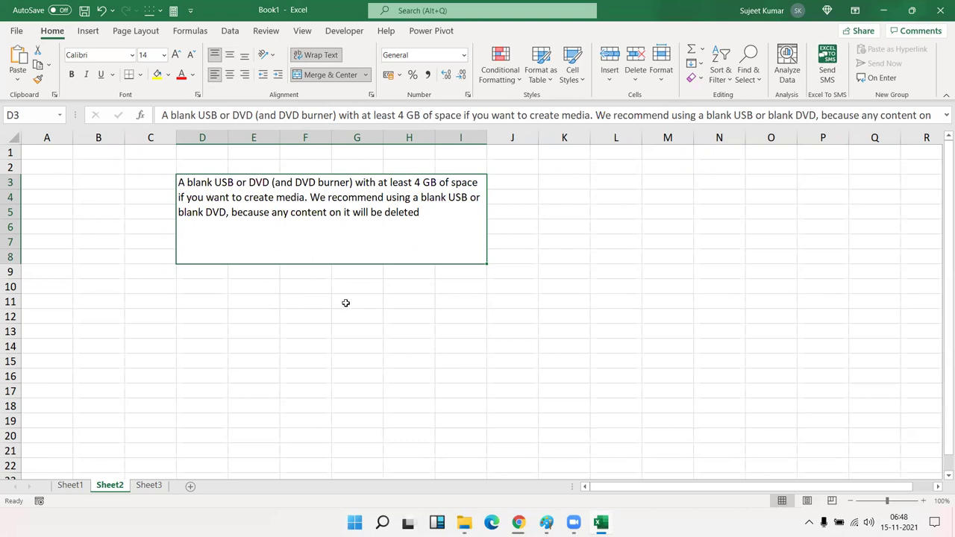
- Set both horizontal and vertical alignment of merged D3:I8 to Justify in Format Cells
right_click(336, 251)
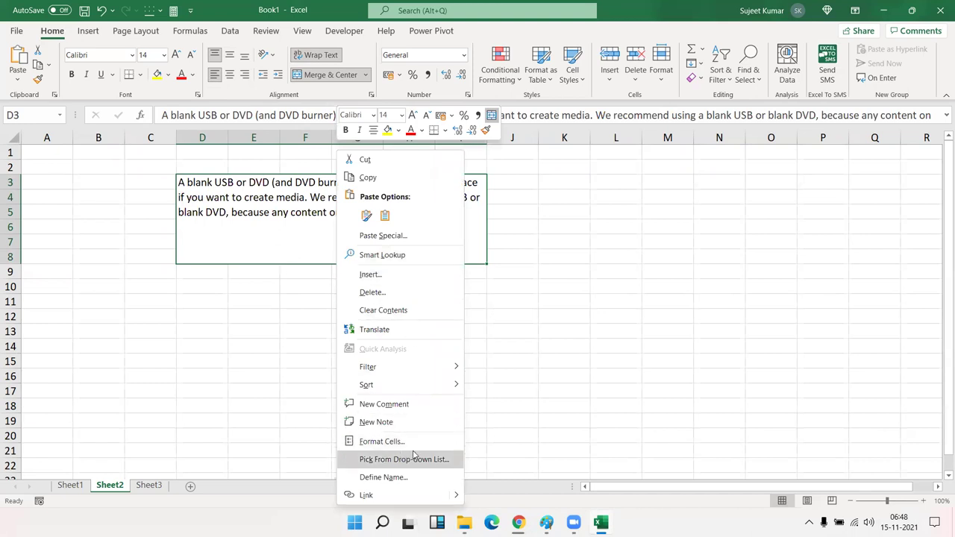
left_click(414, 442)
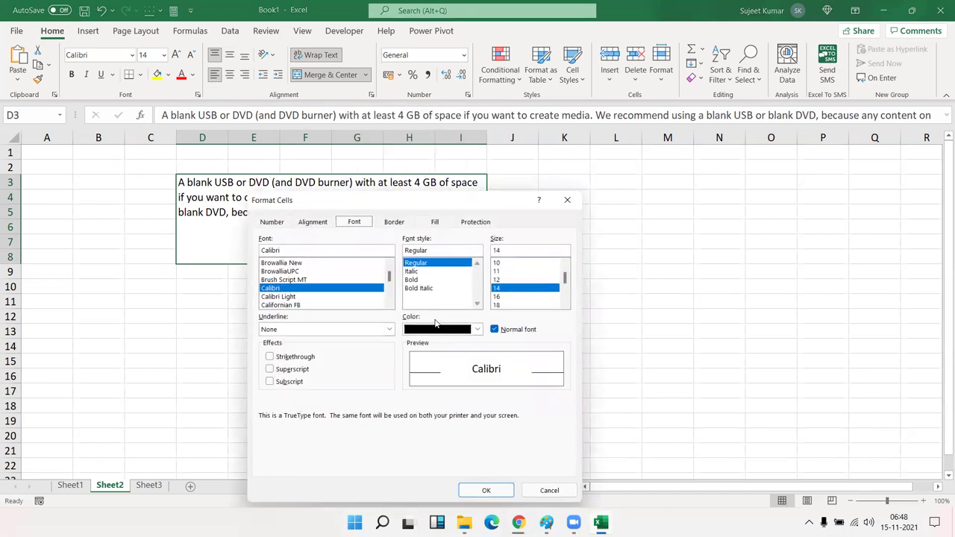
left_click(312, 224)
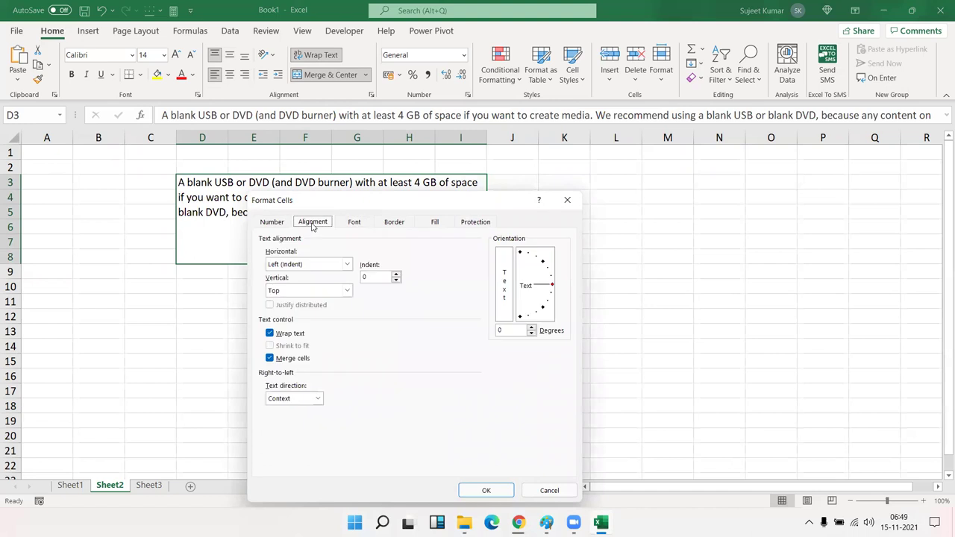
left_click(312, 296)
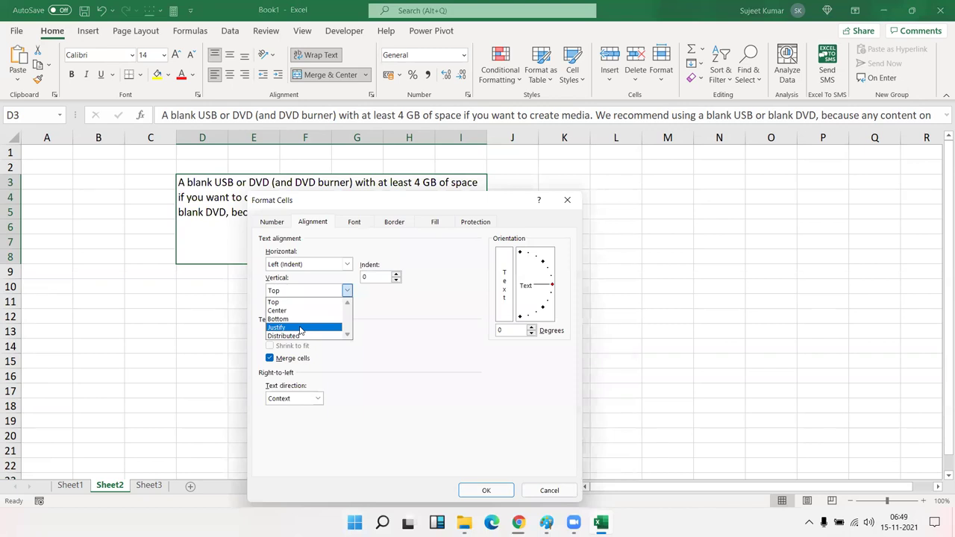
left_click(301, 330)
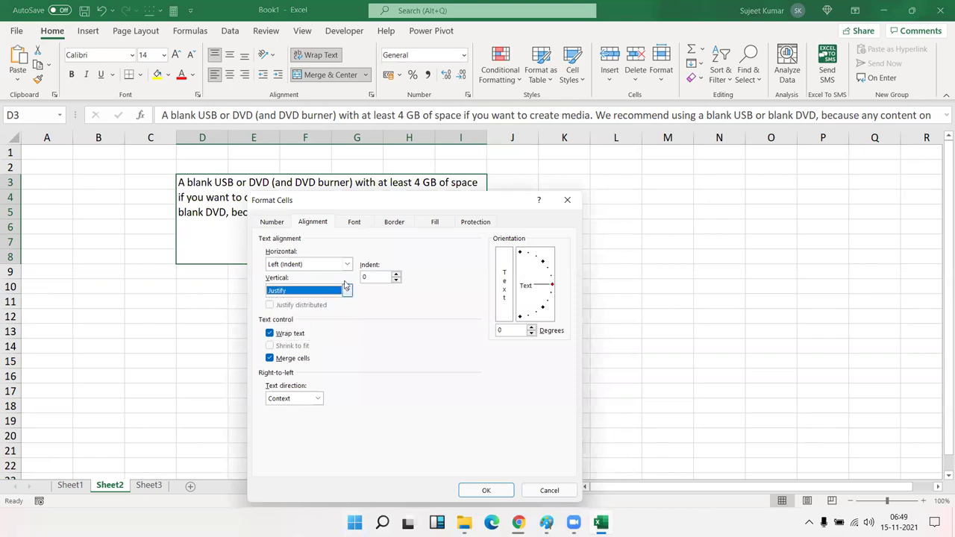
left_click(306, 265)
left_click(291, 320)
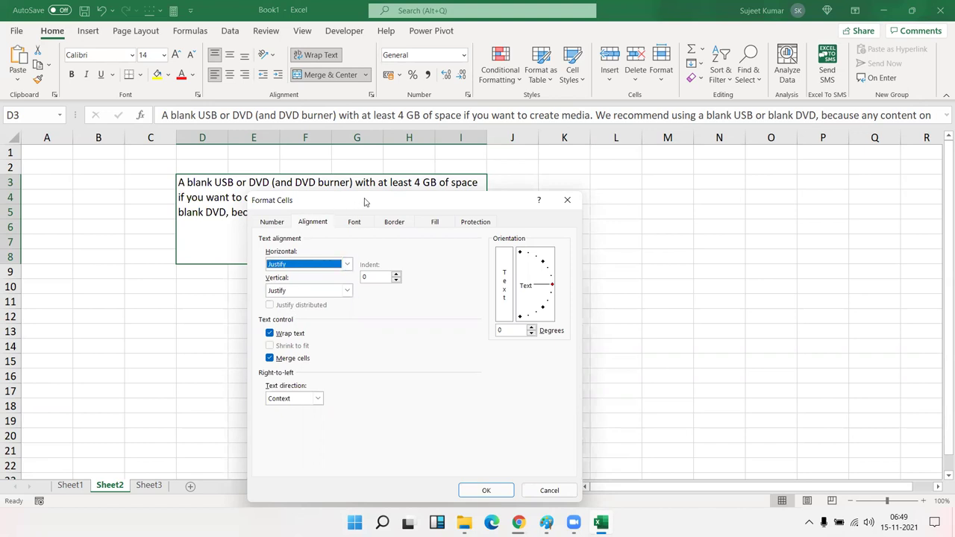
left_click_drag(365, 201, 686, 135)
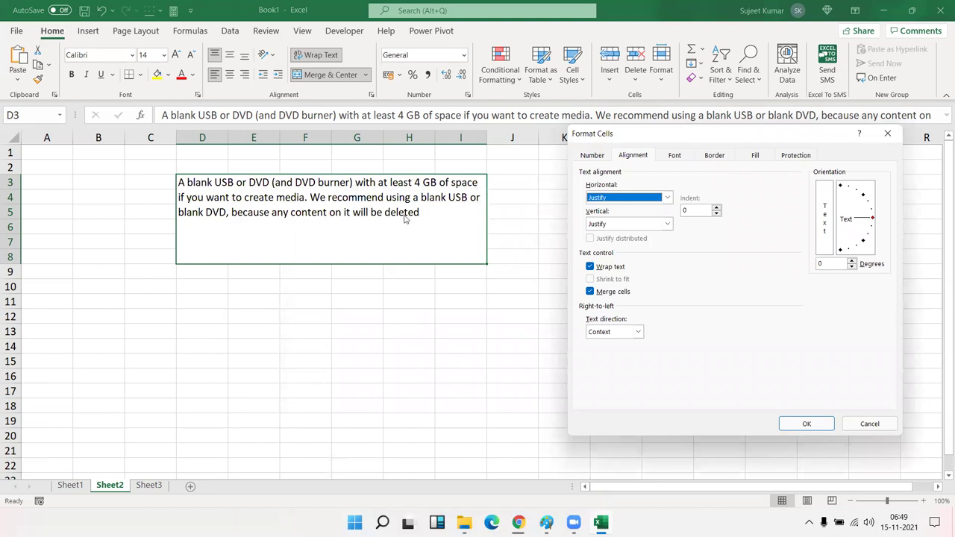
left_click(792, 425)
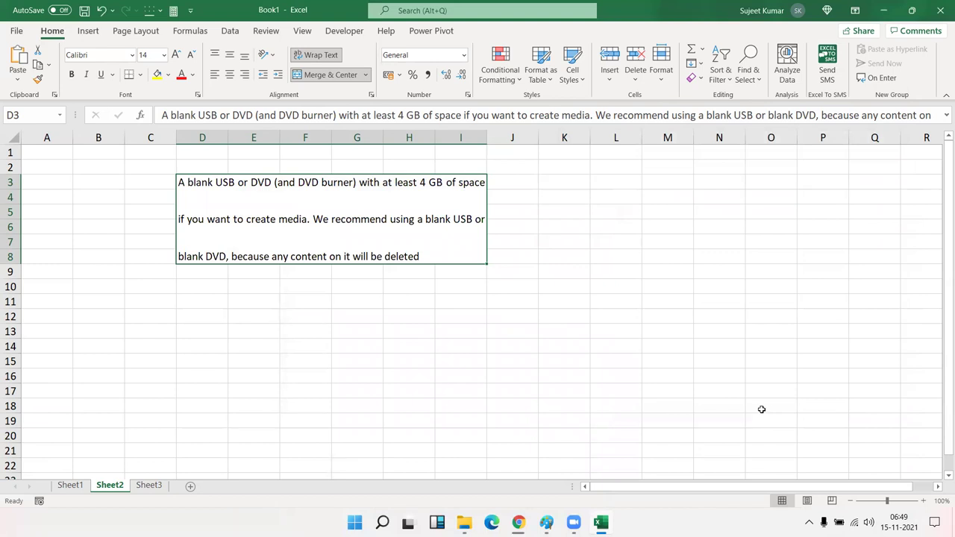
- Change the merged cell's vertical alignment from Justify to Top in Format Cells
right_click(433, 253)
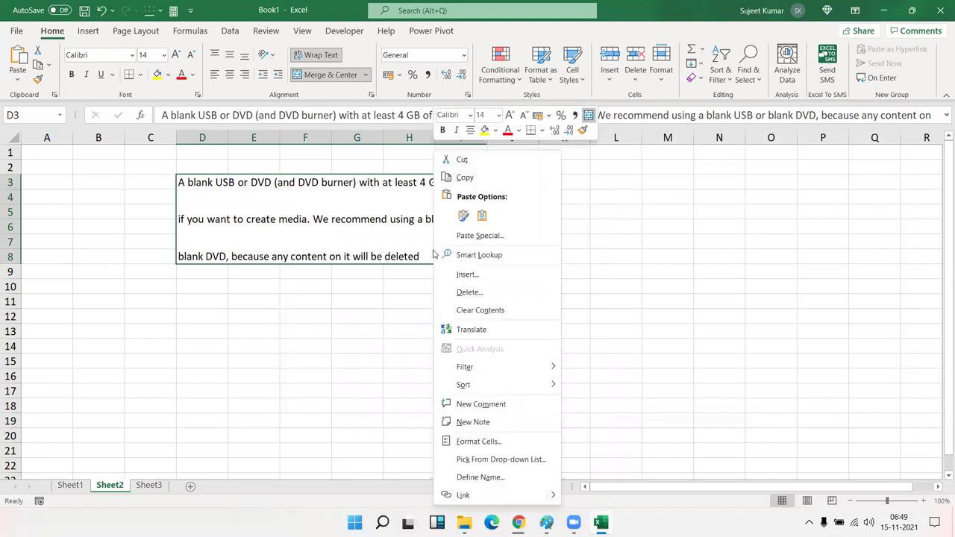
left_click(492, 441)
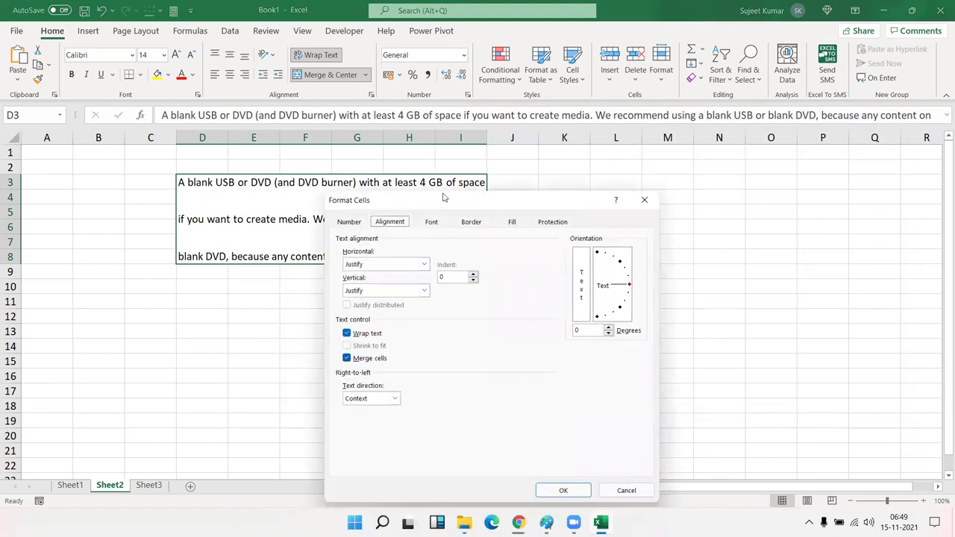
left_click_drag(458, 204, 694, 167)
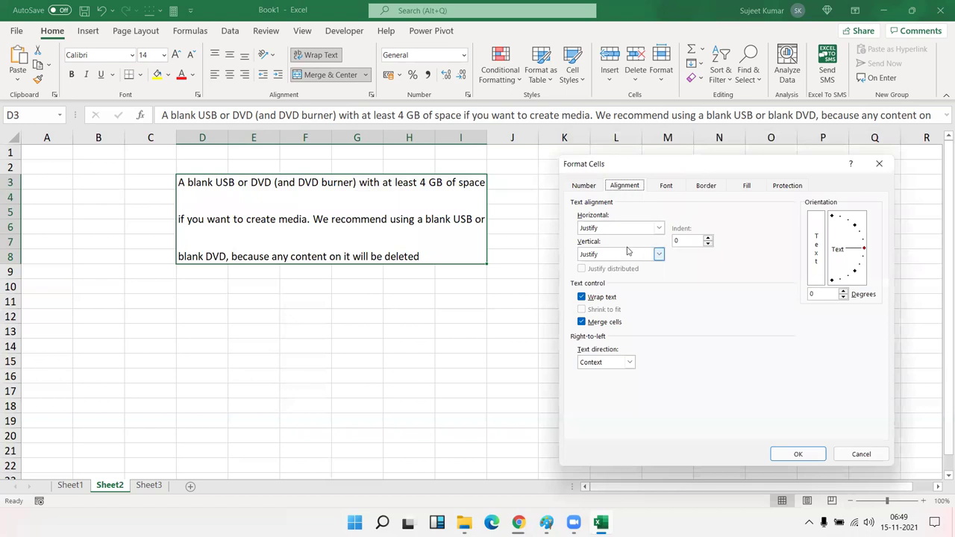
left_click(624, 254)
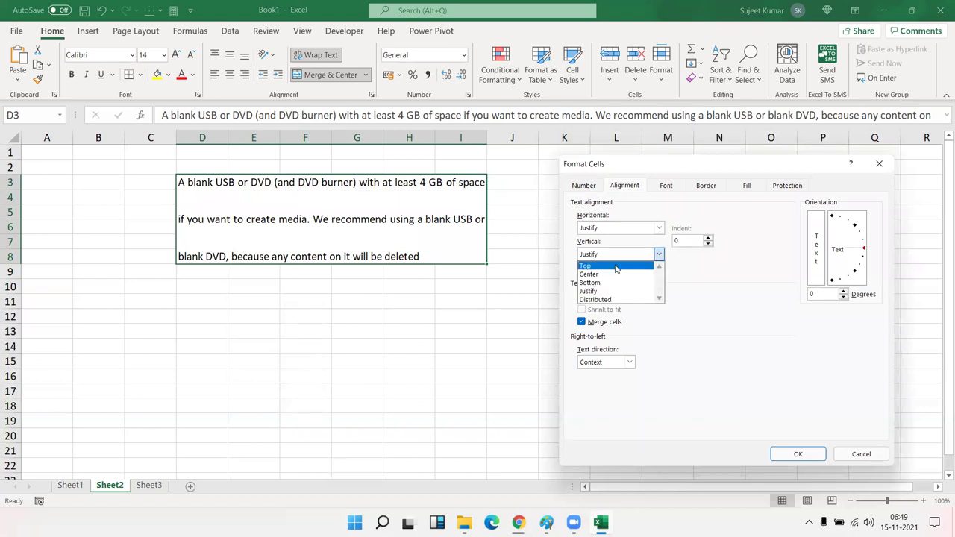
left_click(616, 267)
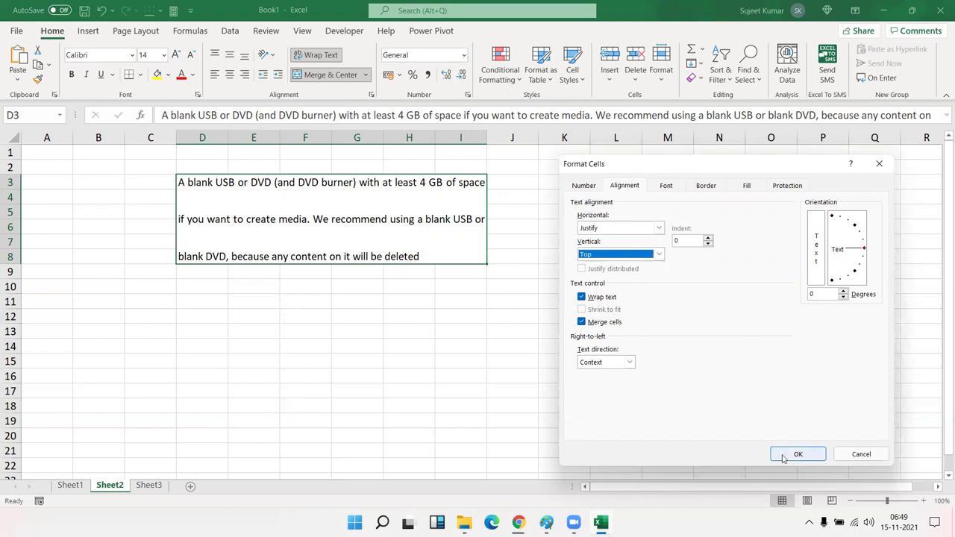
left_click(783, 454)
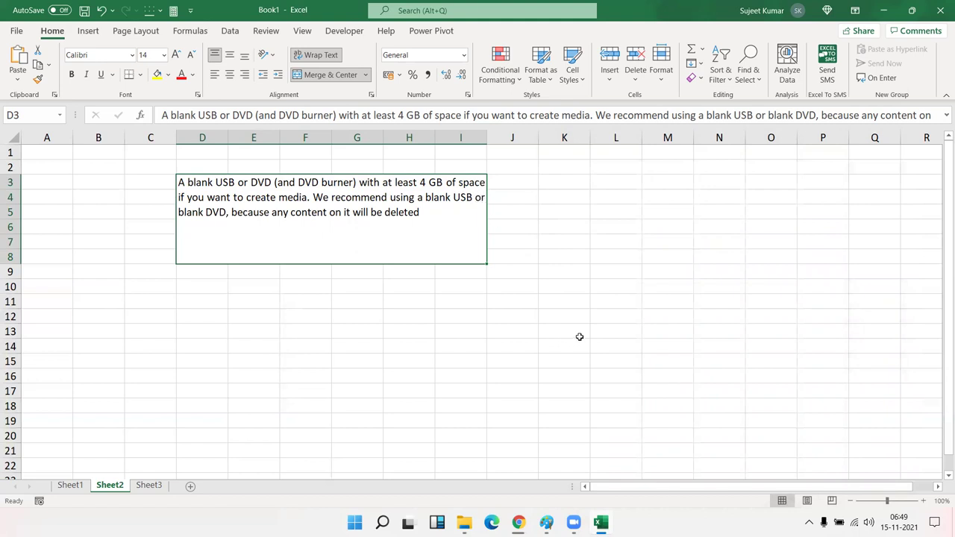
- Apply Strikethrough and red font colour to just the words 'DVD burner' in the merged sentence
double_click(321, 196)
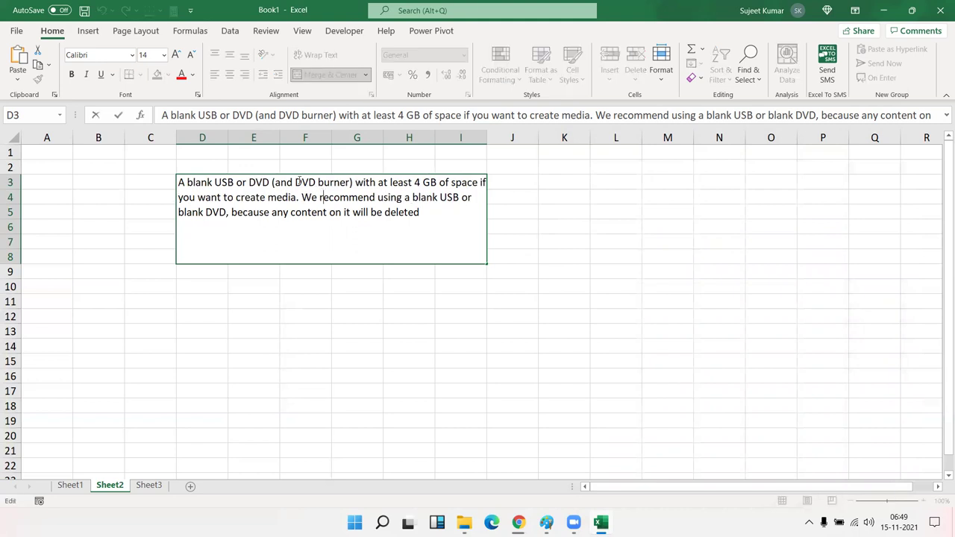
left_click_drag(297, 182, 345, 184)
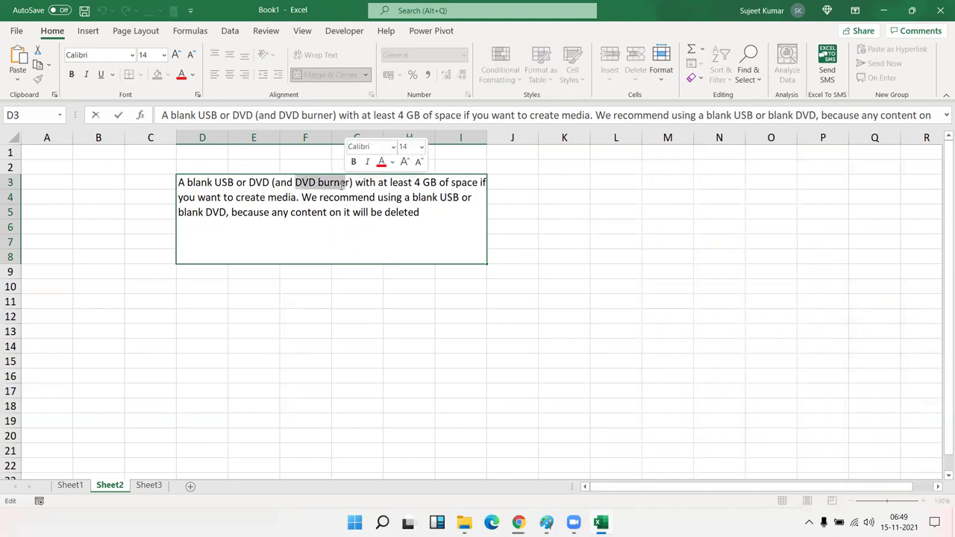
left_click(347, 184)
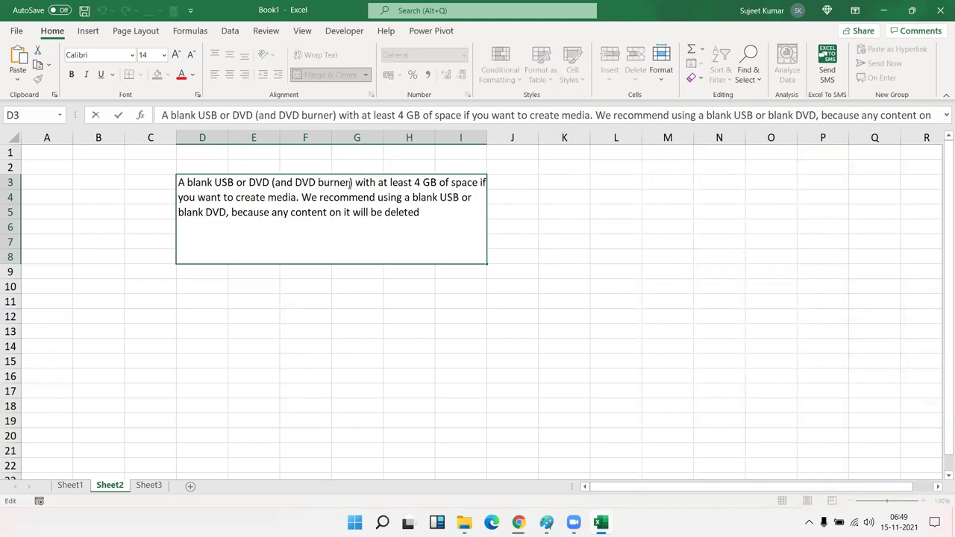
left_click_drag(350, 183, 296, 184)
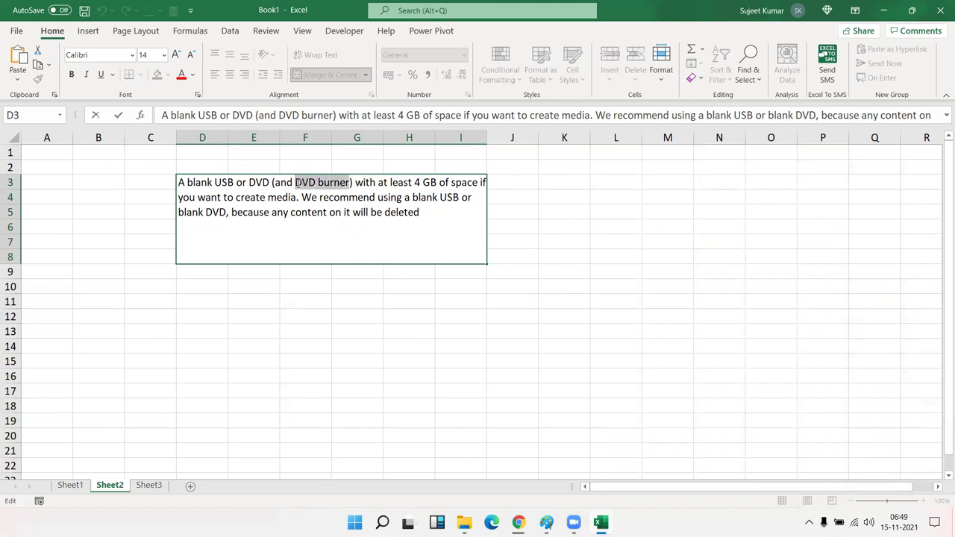
right_click(304, 183)
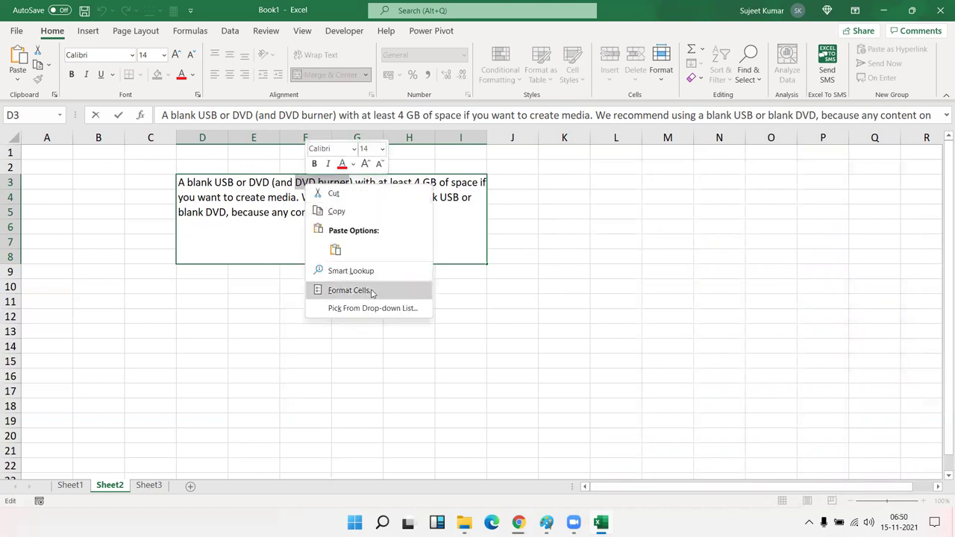
left_click(343, 290)
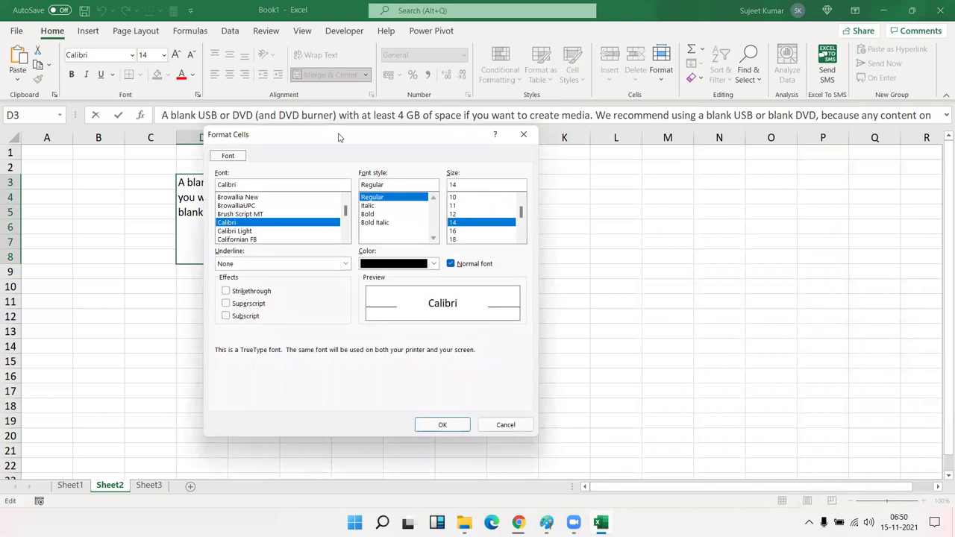
left_click_drag(338, 136, 590, 96)
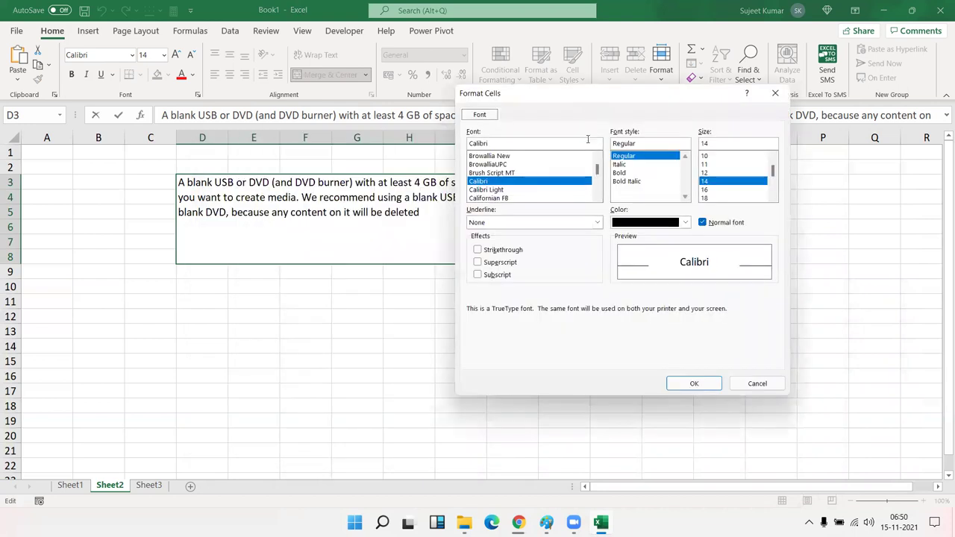
left_click(502, 252)
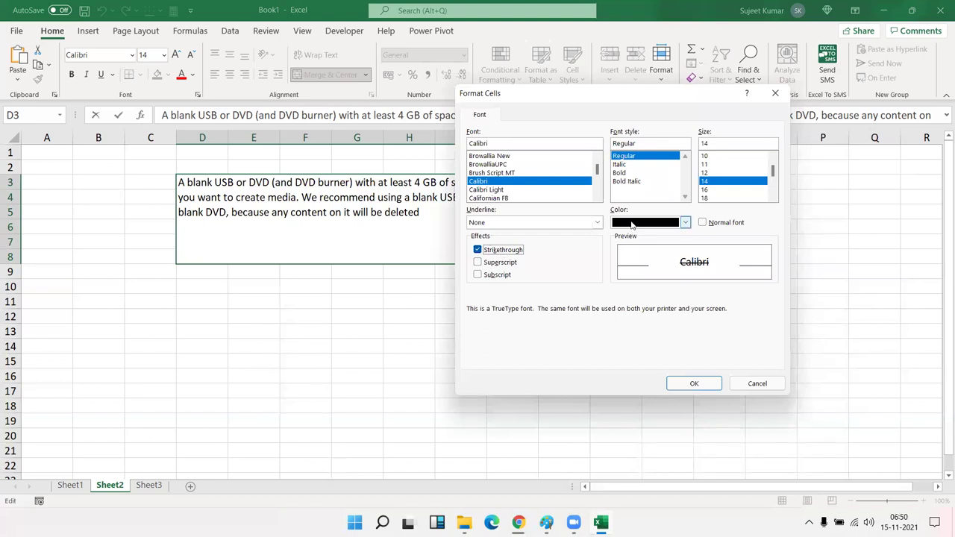
left_click(685, 222)
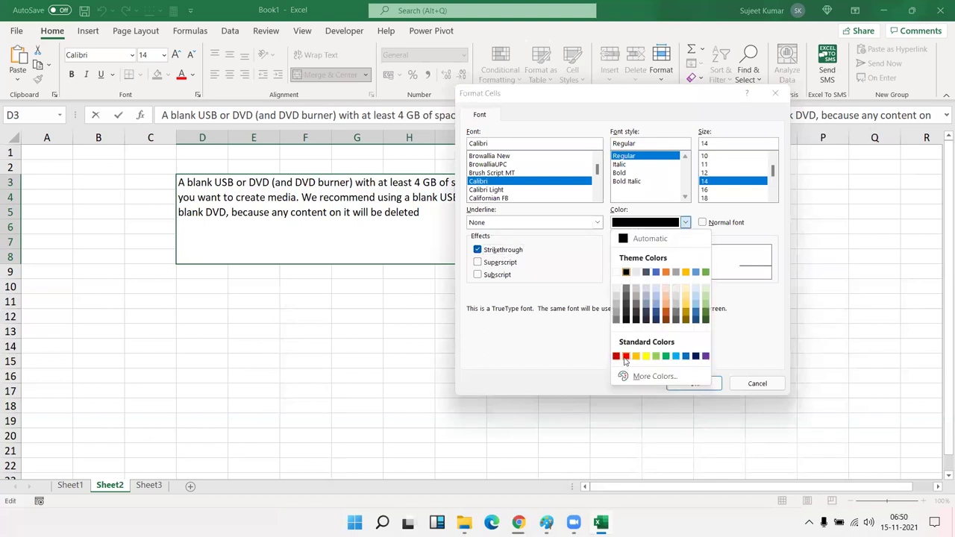
left_click(626, 356)
left_click(692, 383)
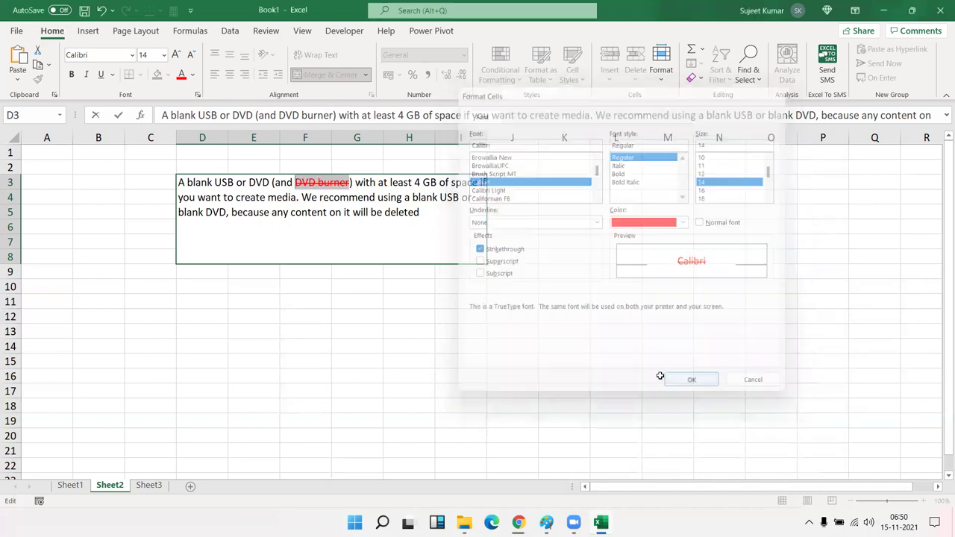
left_click(345, 298)
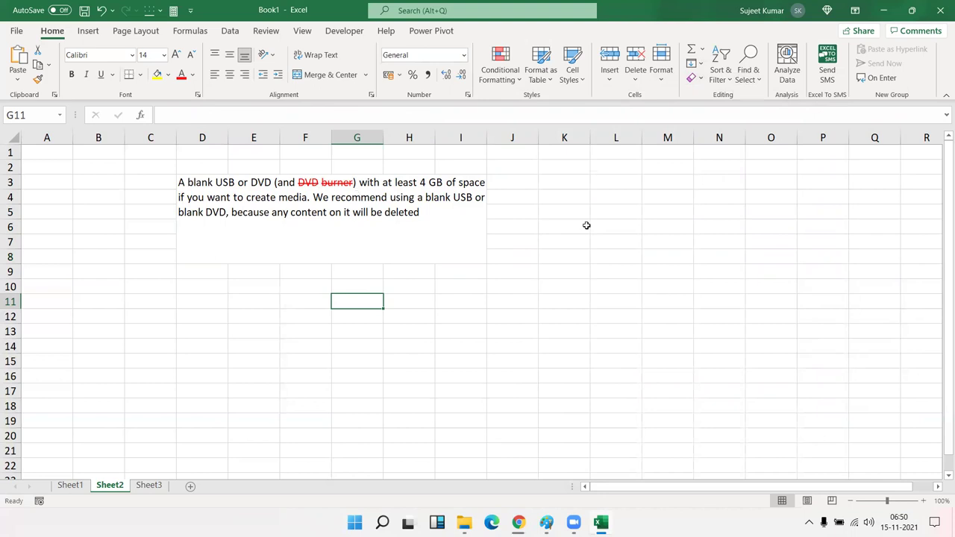
- Narrow column L and enter 85, 36, 65, 25, 36, 63, 21, 36, 96, 36, 12, 52 in L2:L13
left_click_drag(642, 138, 622, 138)
left_click(608, 166)
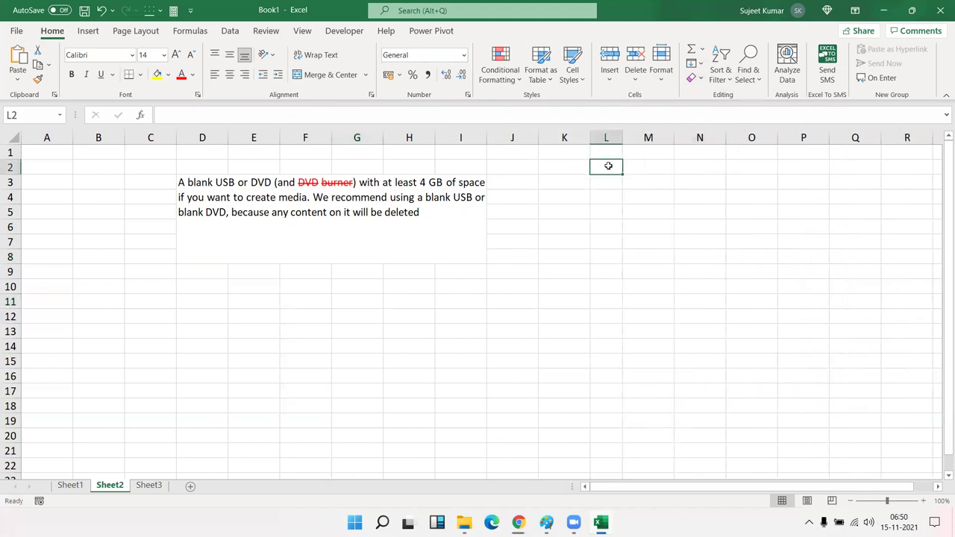
type("85")
key("Return")
type("36")
key("Return")
type("65")
key("Return")
type("25")
key("Return")
type("36")
key("Return")
type("63")
key("Return")
type("21")
key("Return")
type("36")
key("Return")
type("96")
key("Return")
type("36")
key("Return")
type("12")
key("Return")
type("52")
key("Return")
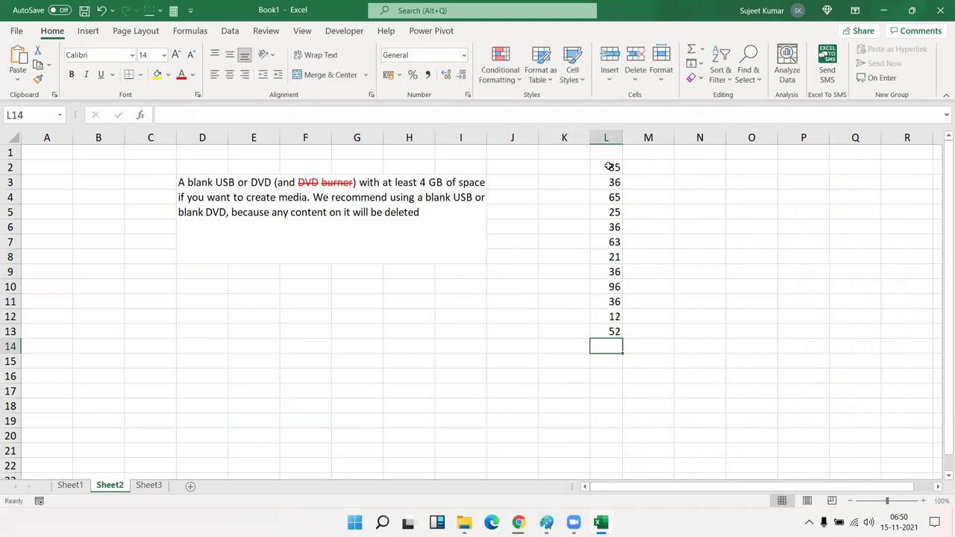
- Apply strikethrough to 21 in L8 through Format Cells, then undo it
right_click(607, 257)
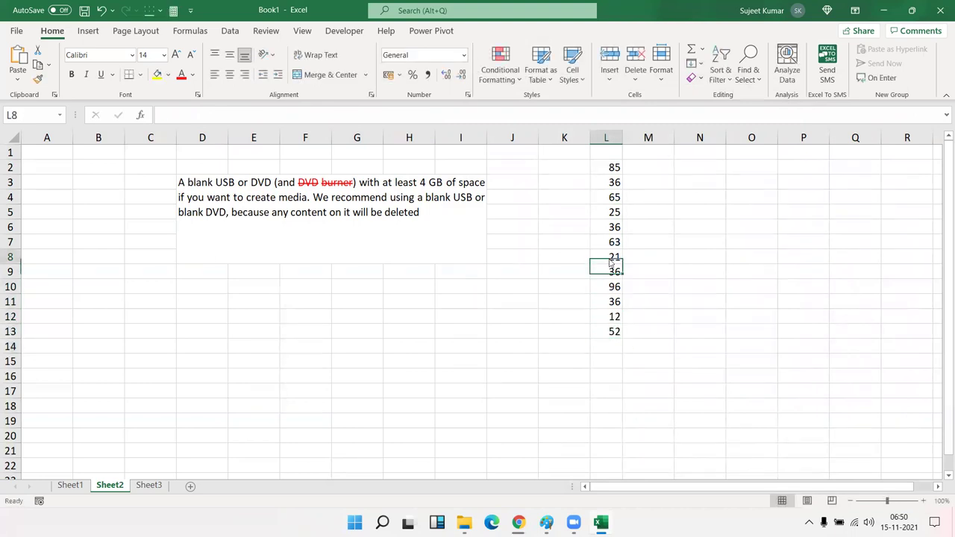
left_click(635, 442)
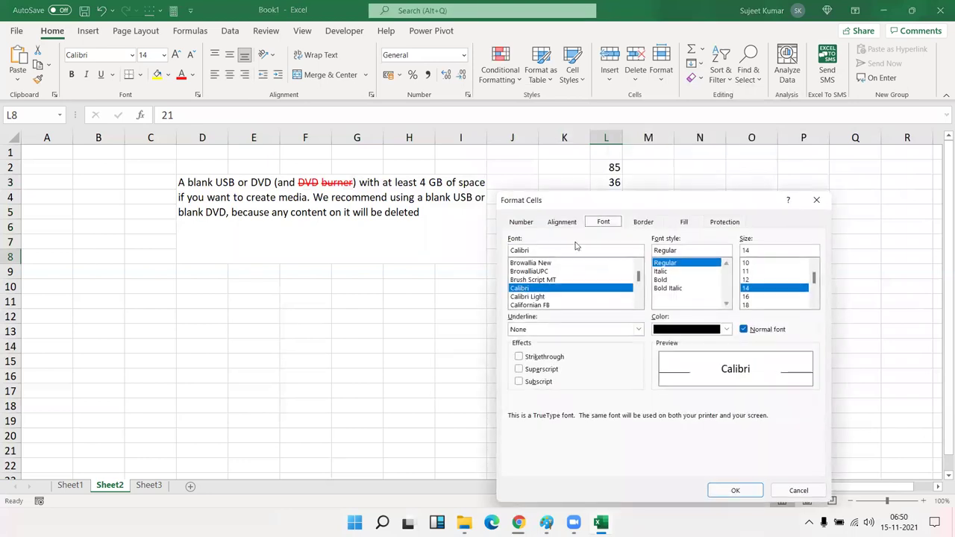
left_click_drag(617, 210, 242, 136)
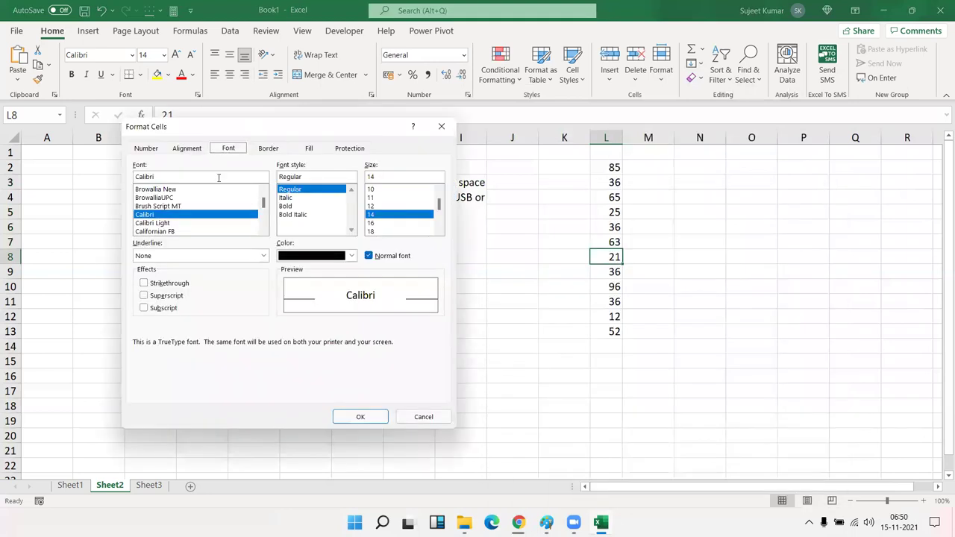
left_click(166, 295)
left_click(167, 295)
left_click(167, 283)
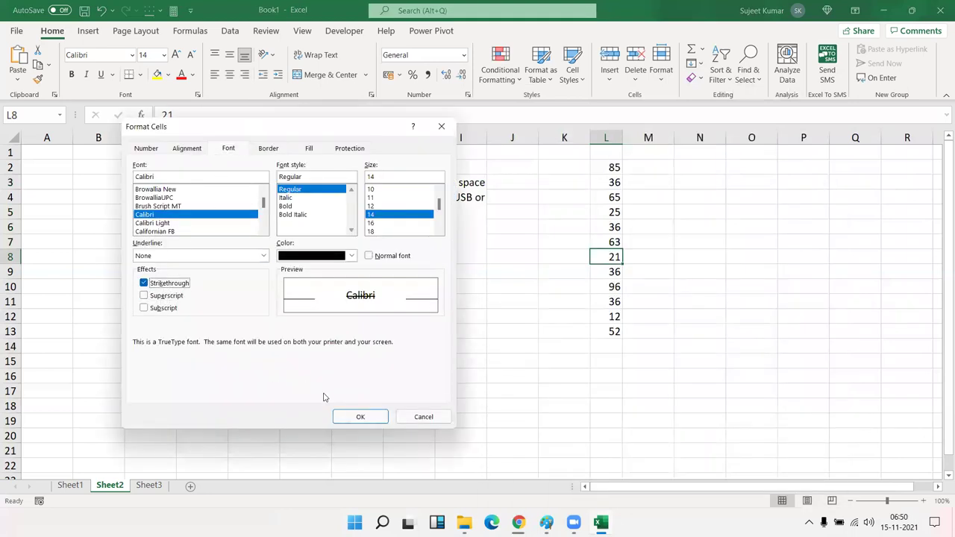
left_click(361, 418)
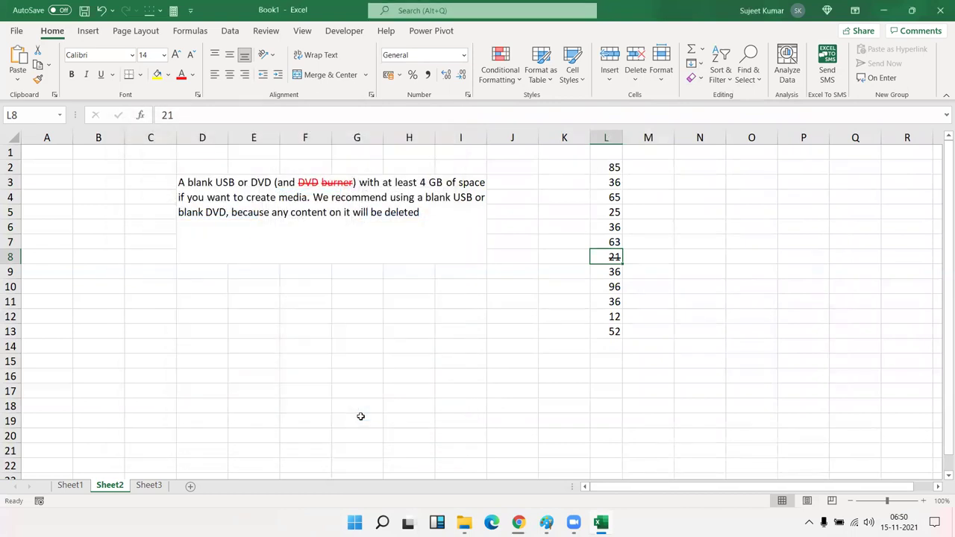
left_click(342, 364)
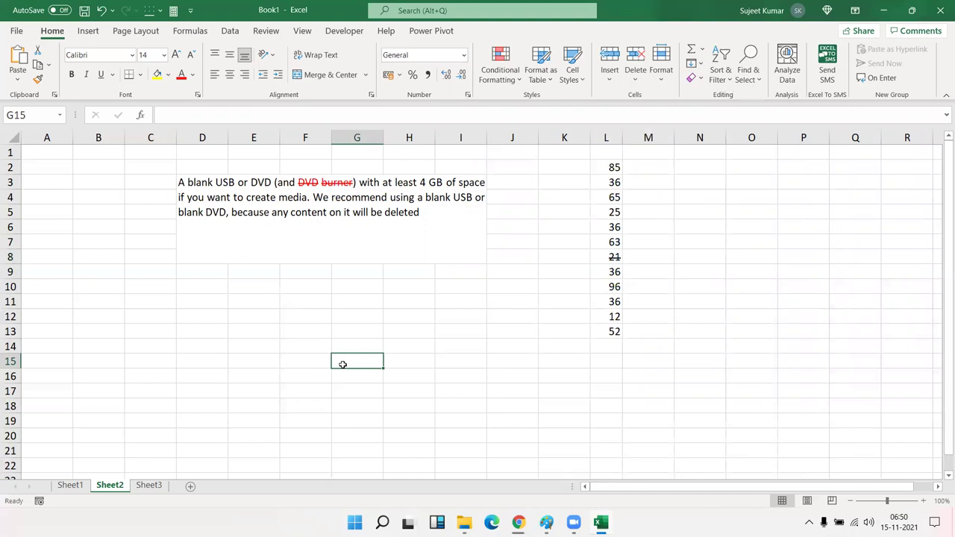
key("ctrl+z")
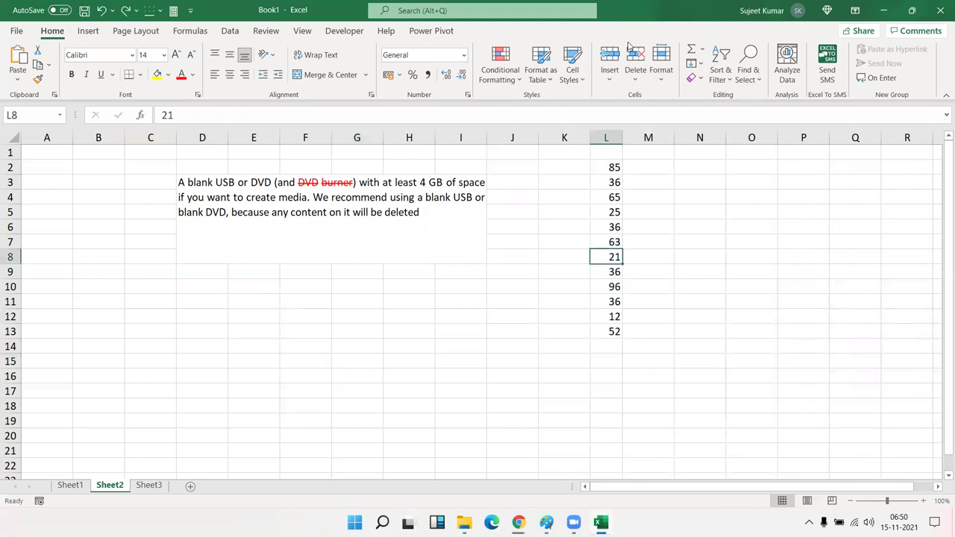
left_click_drag(590, 190, 624, 199)
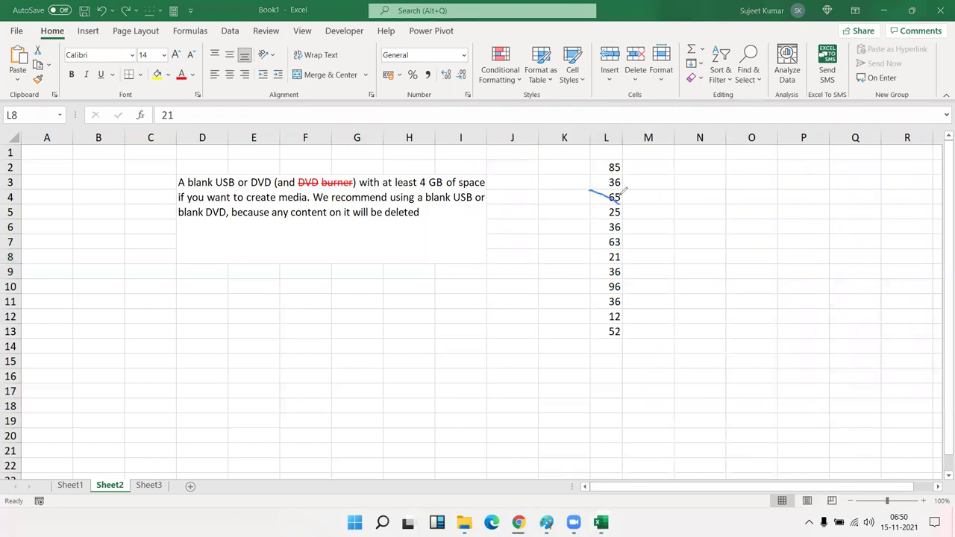
left_click_drag(624, 185, 601, 202)
key("e")
key("Escape")
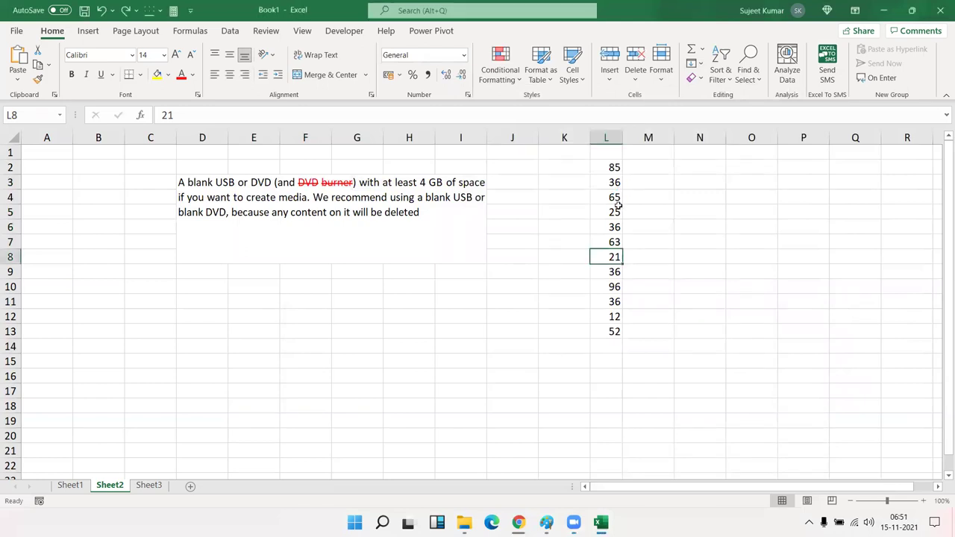
- Give cell L5 (25) a red X border using both diagonal lines
right_click(614, 212)
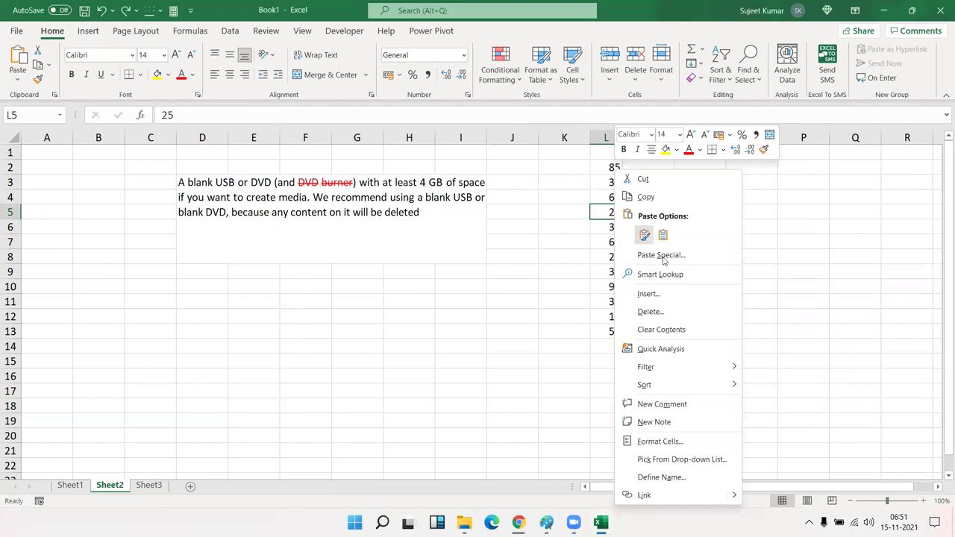
left_click(627, 445)
left_click(605, 221)
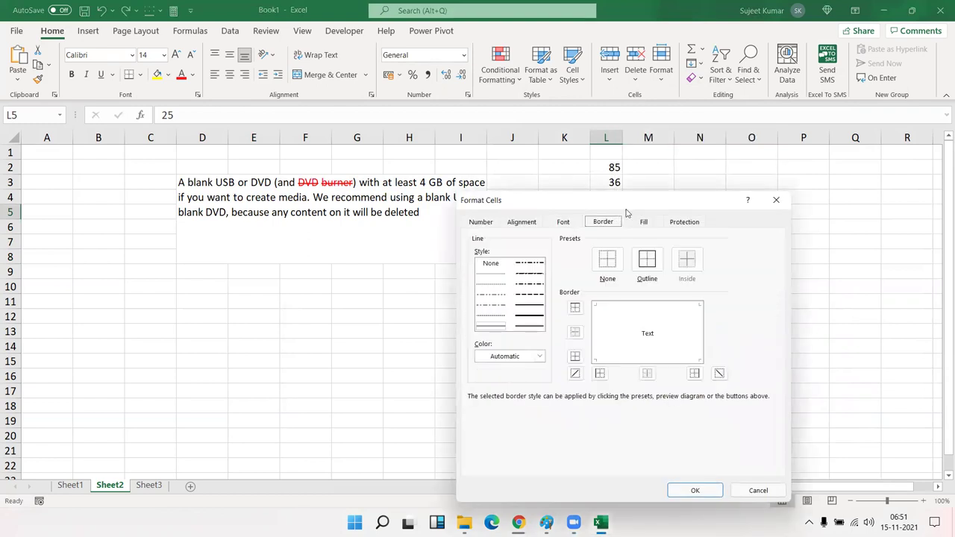
left_click_drag(653, 204, 406, 140)
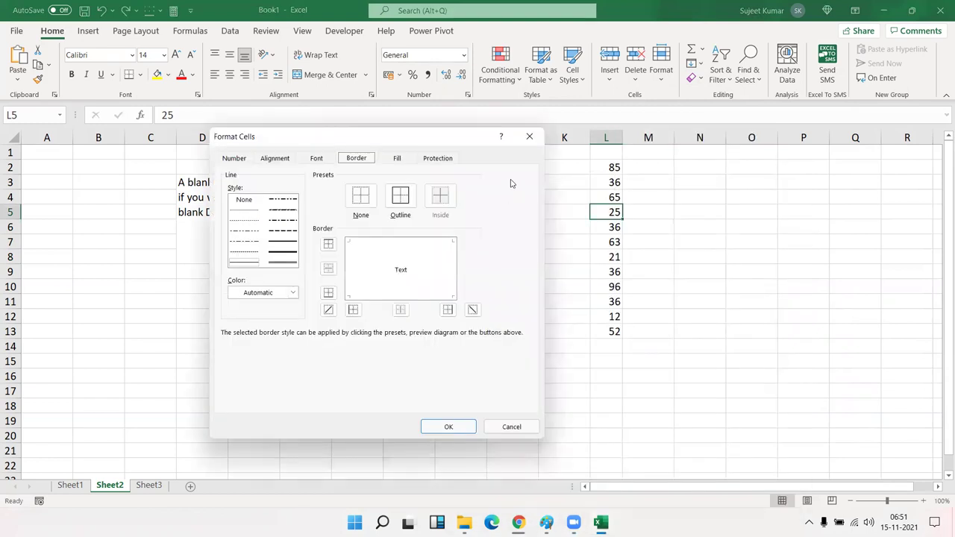
left_click(286, 294)
left_click(244, 427)
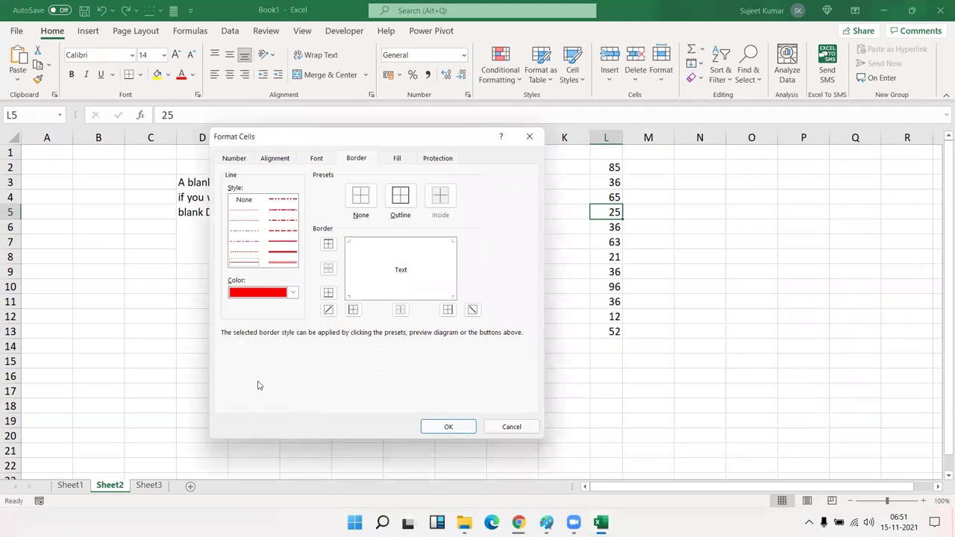
left_click(290, 255)
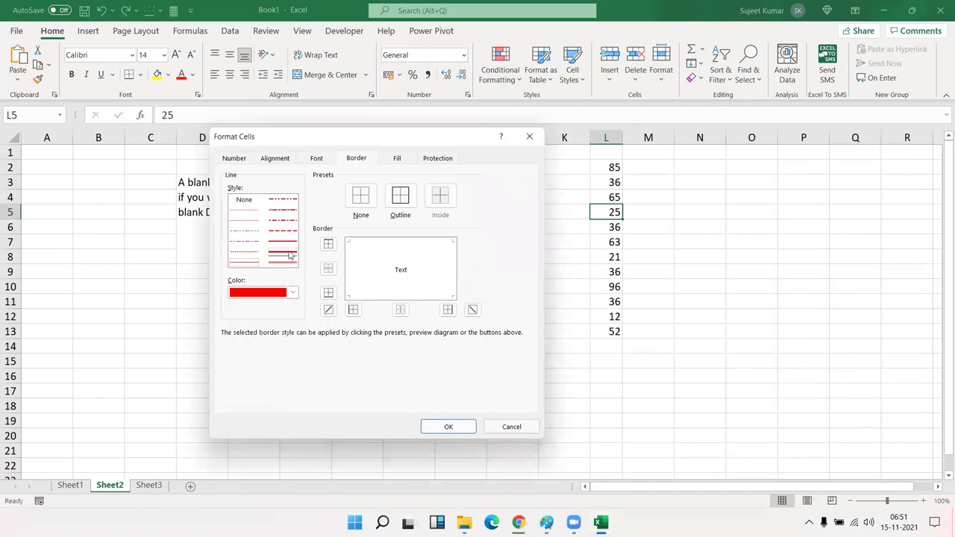
left_click(329, 310)
left_click(472, 310)
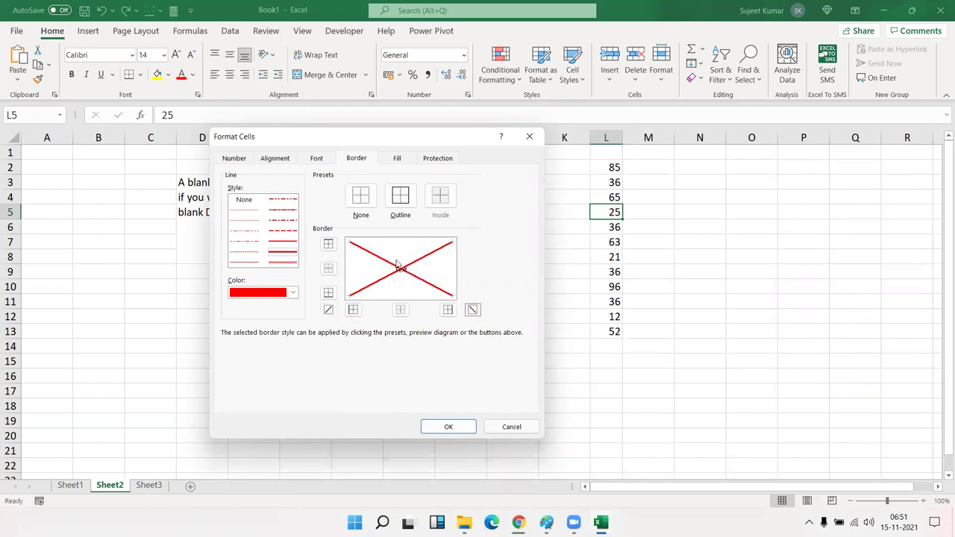
left_click(456, 428)
- Repeat the red X border on L8, L12 and L2 with F4
left_click(617, 258)
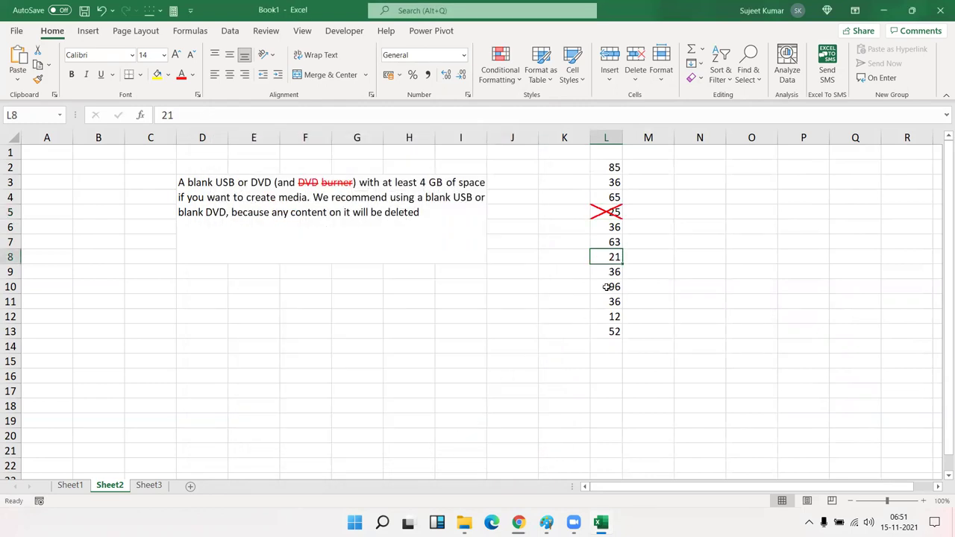
key("F4")
left_click(609, 317)
key("F4")
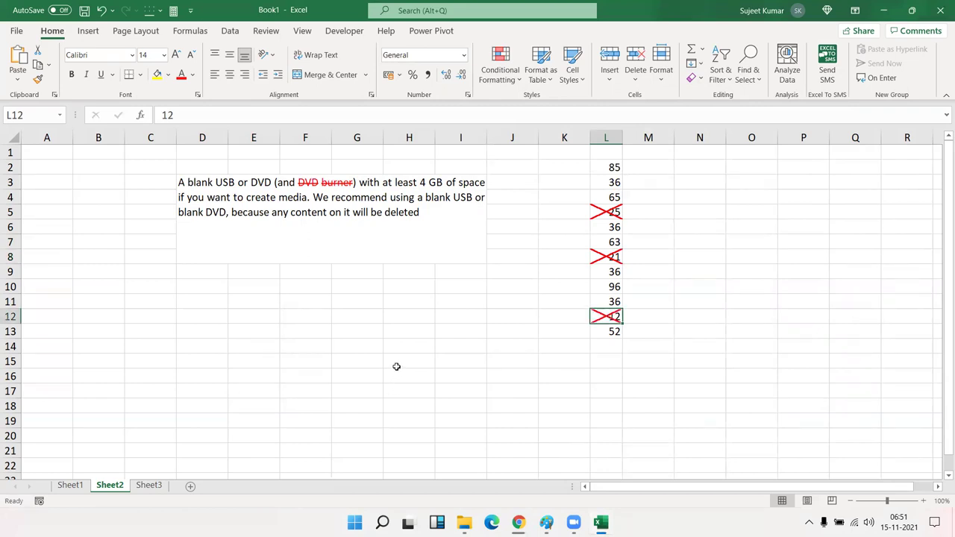
left_click(612, 168)
key("F4")
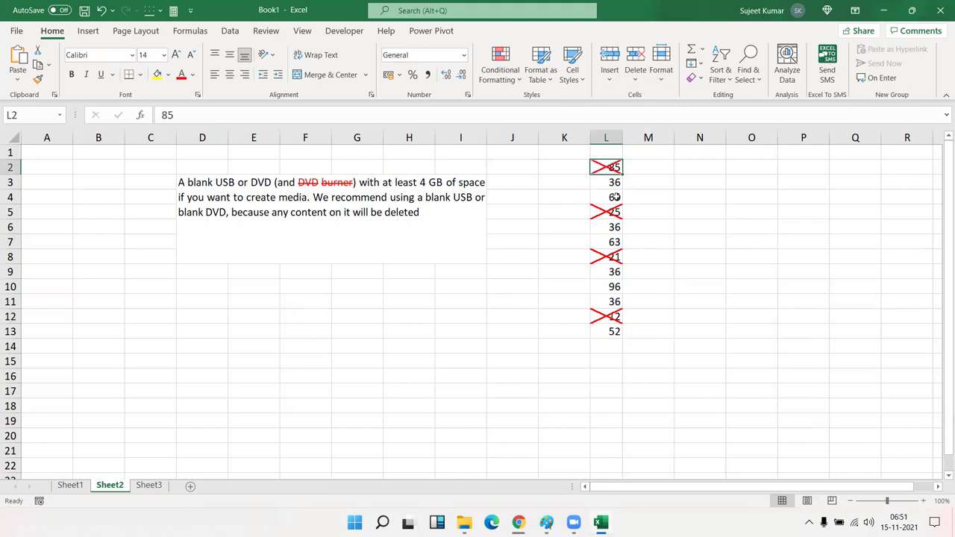
- Give cell L7 (63) a single light green diagonal border
right_click(605, 240)
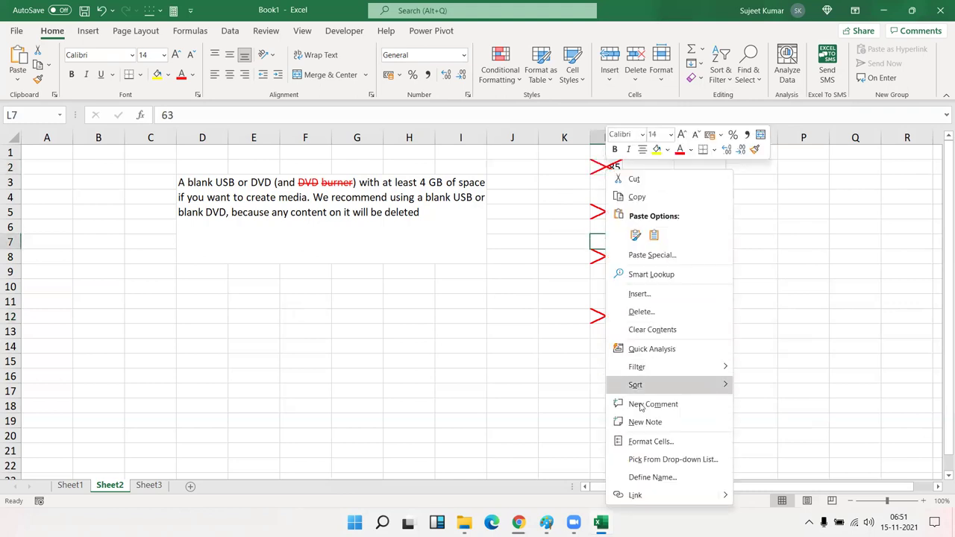
left_click(647, 441)
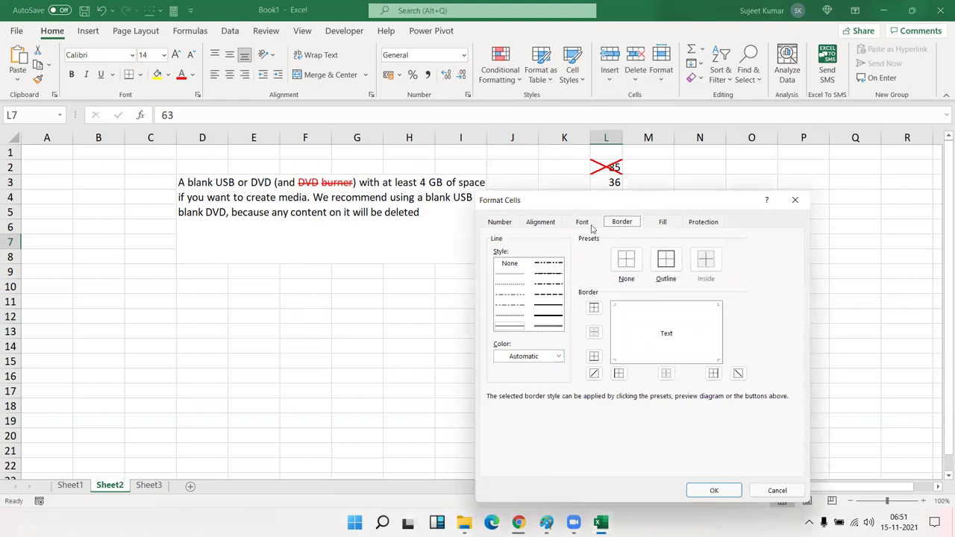
left_click(528, 358)
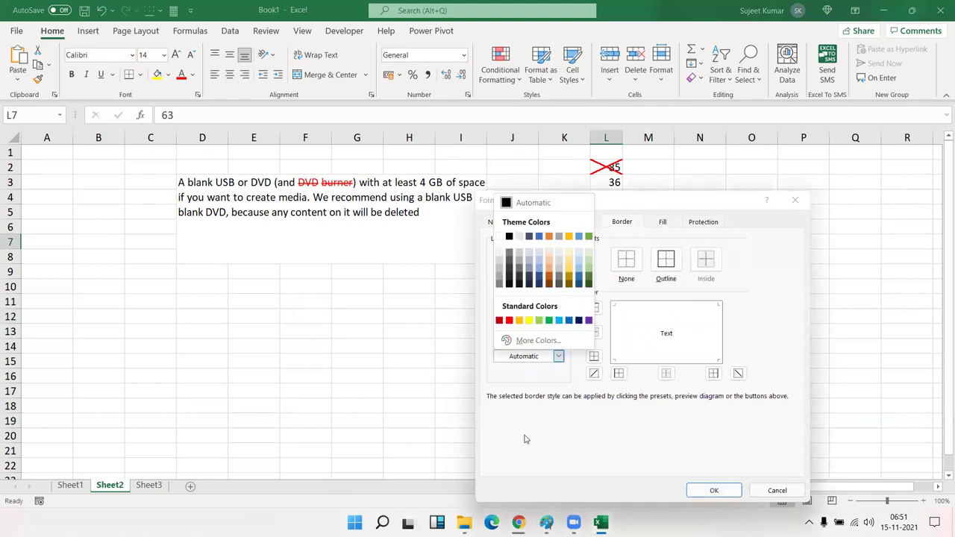
left_click(539, 321)
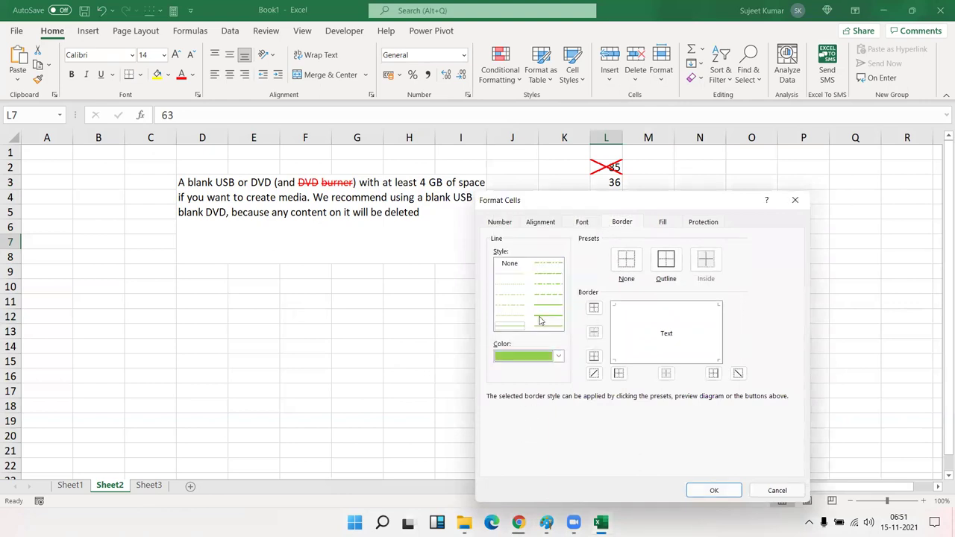
left_click(594, 373)
left_click(713, 491)
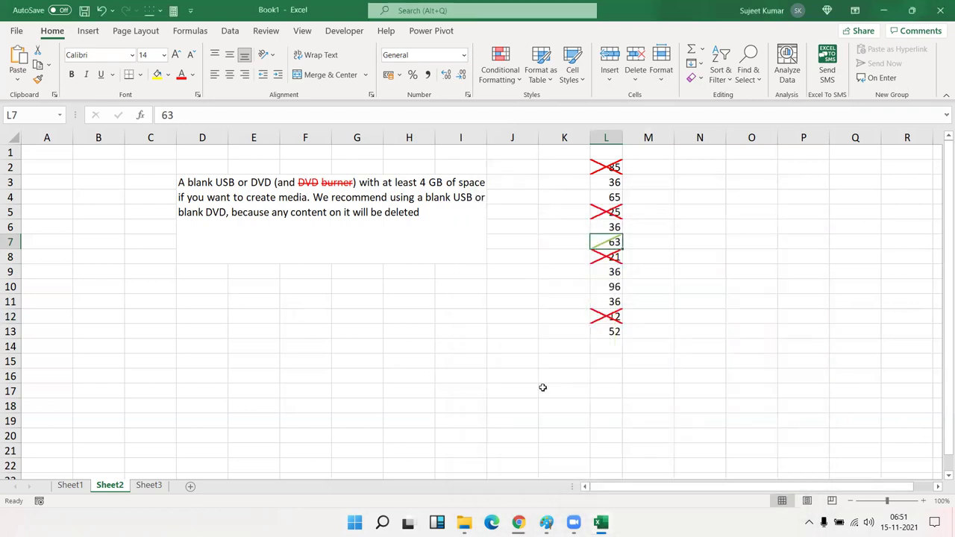
left_click(542, 389)
- Repeat the green diagonal border on 96 in L10 with F4
left_click(606, 287)
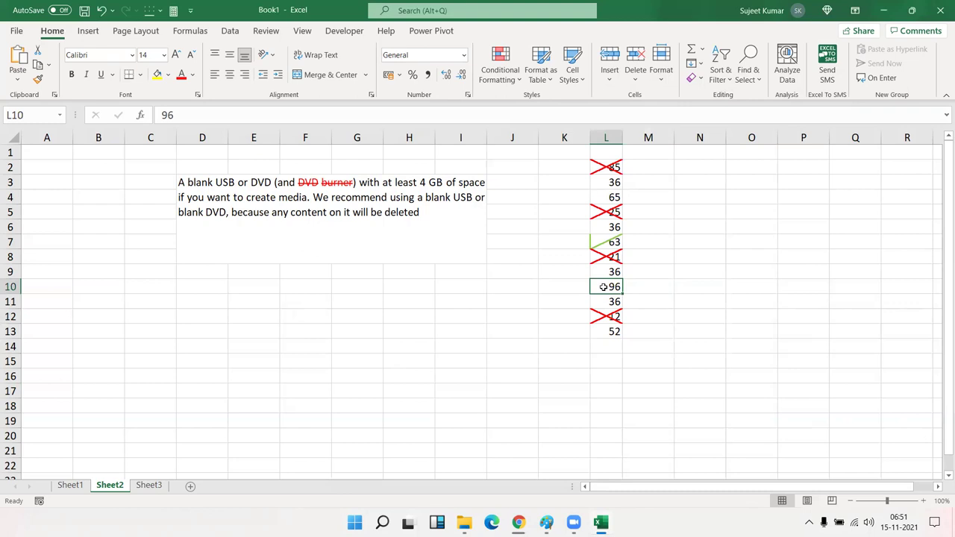
key("F4")
left_click(656, 307)
left_click_drag(612, 333, 598, 153)
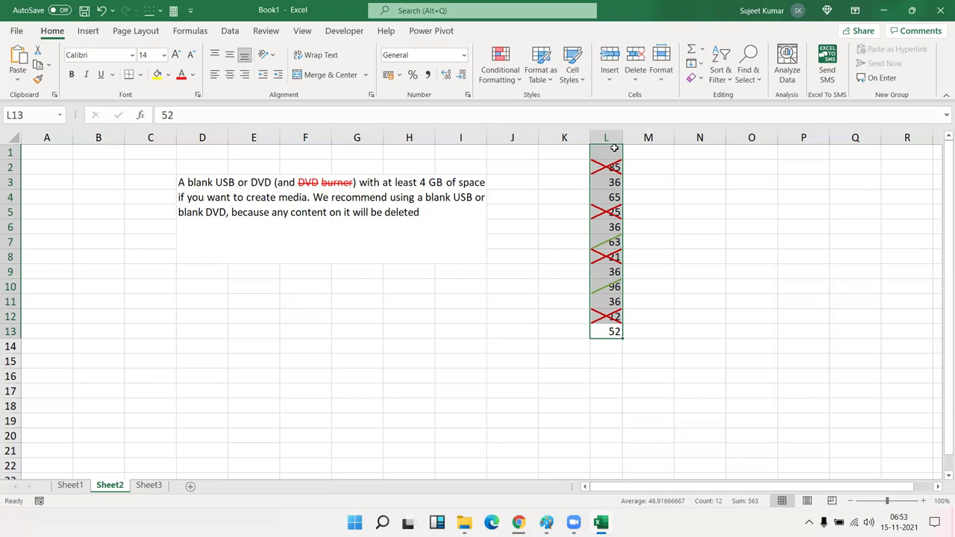
- Enter P in M2 and fill it down through M13 with Ctrl+D
key("Up")
key("Right")
key("ctrl+Up")
key("Down")
key("Left")
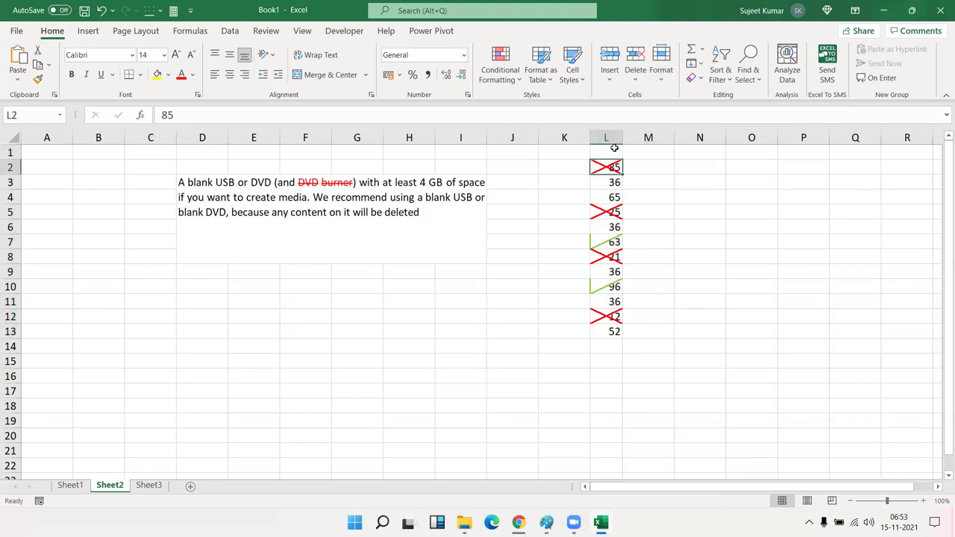
key("ctrl+shift+Down")
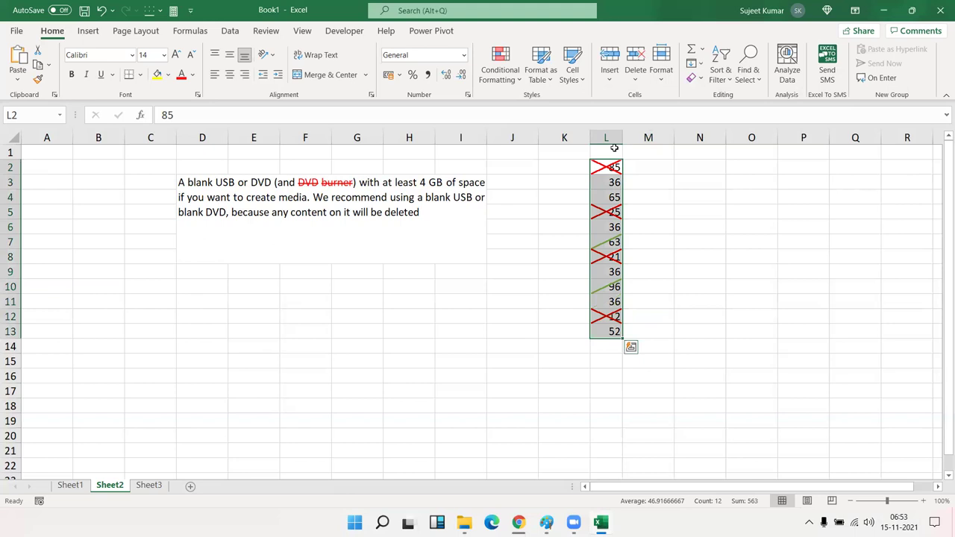
key("Right")
type("P")
key("Return")
key("Up")
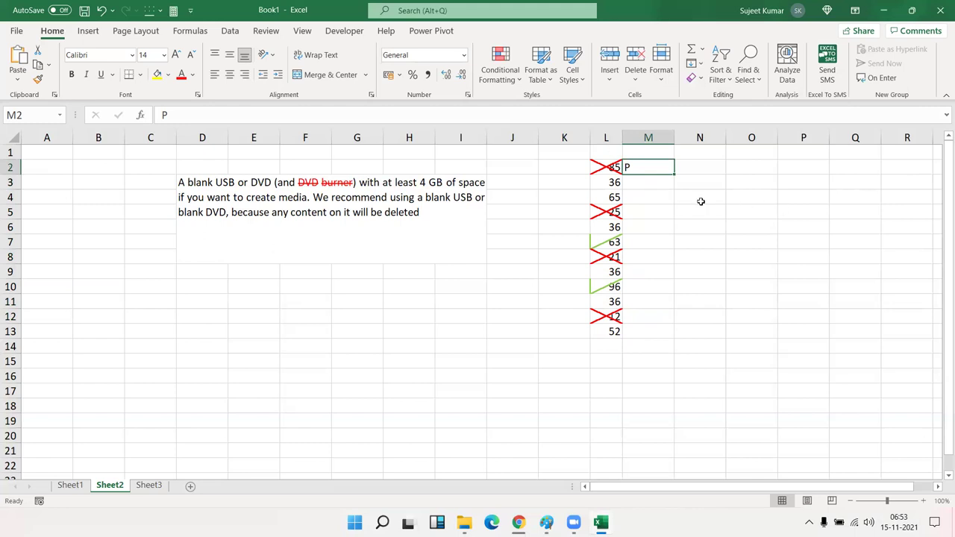
left_click(654, 333, "shift")
key("ctrl+d")
- Overtype O in M2, M5, M8 and M12 beside 85, 25, 21 and 12
left_click(630, 165)
type("O")
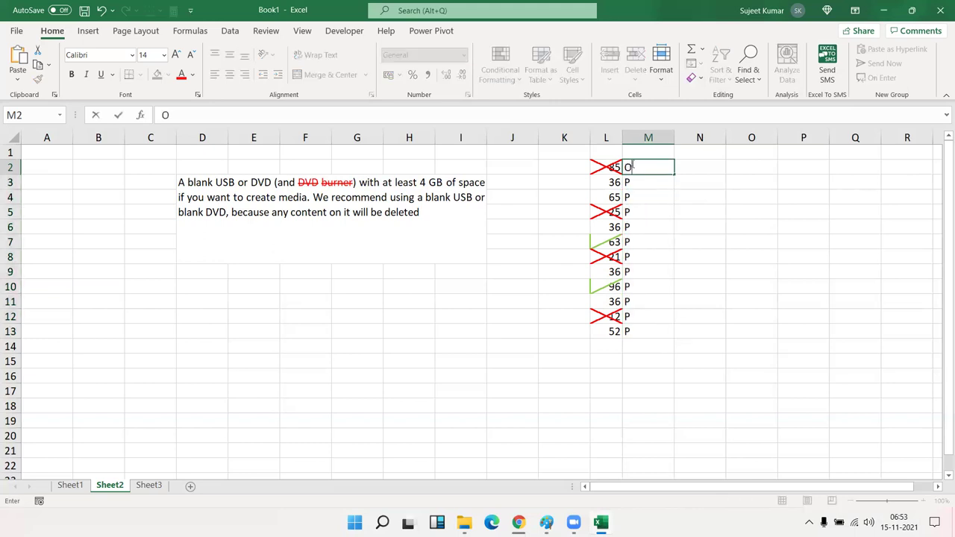
key("Down")
key("Down")
key("Down")
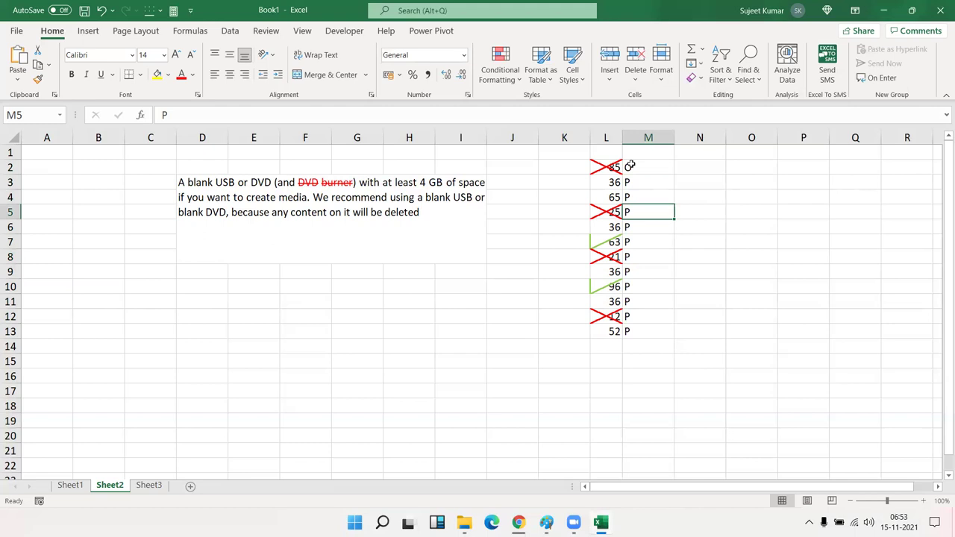
type("O")
key("Down")
key("Down")
key("Down")
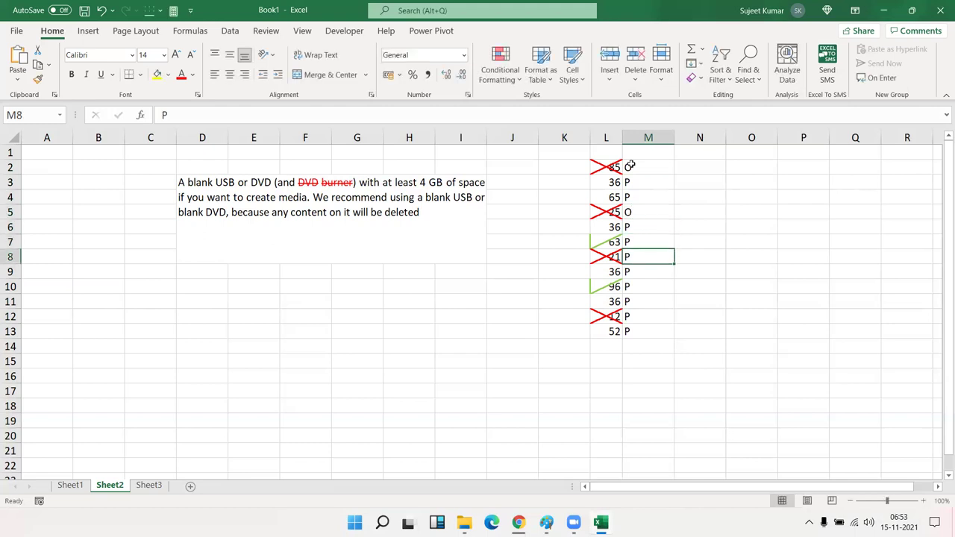
type("O")
key("Down")
key("Down")
key("Down")
key("Down")
type("O")
key("Down")
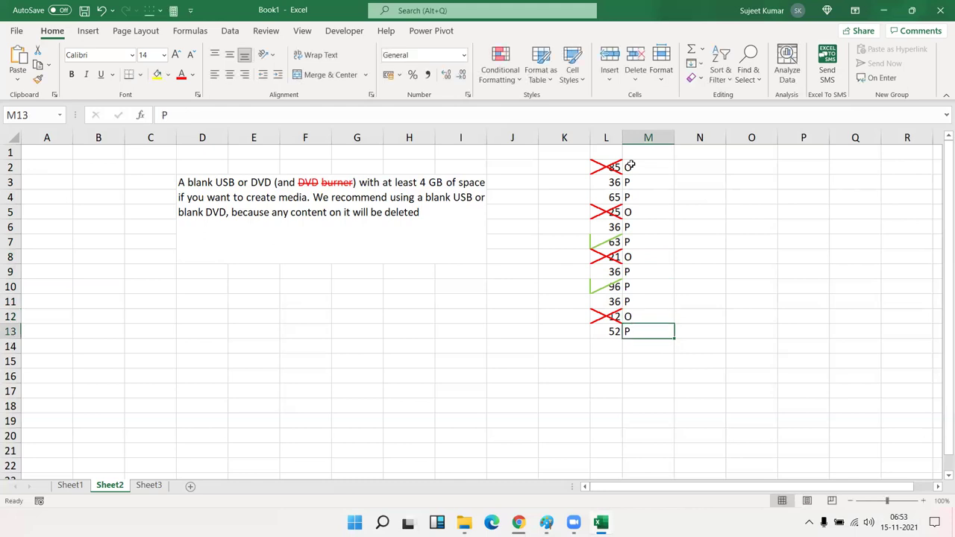
left_click(631, 165, "shift")
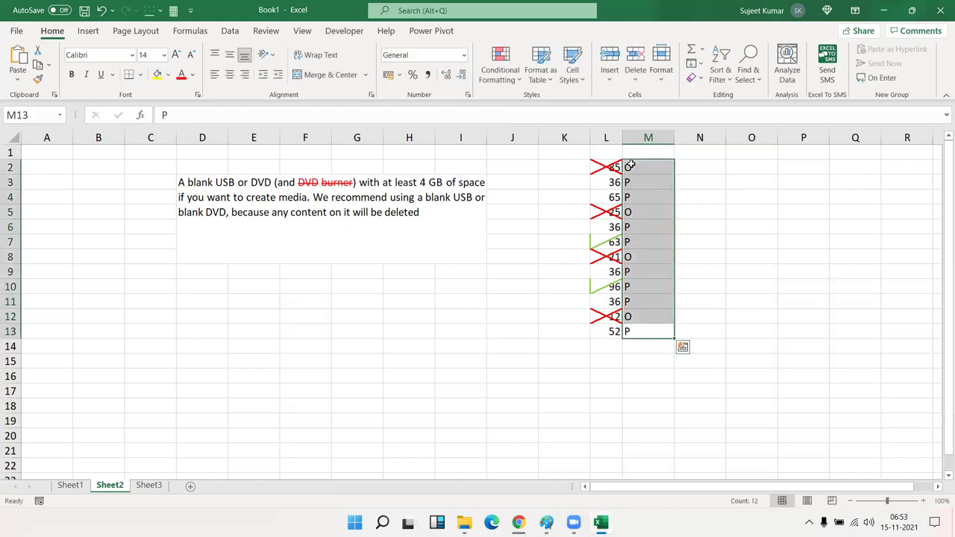
left_click(102, 58)
- Set the column M marks to Wingdings 2 so P and O show as ticks and crosses
left_click(133, 58)
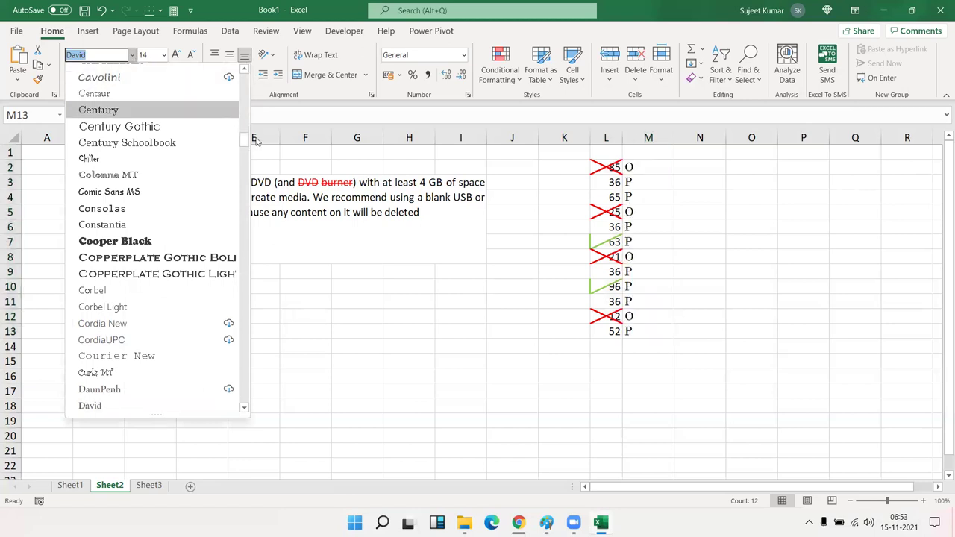
scroll(250, 172, "down", 3)
scroll(252, 202, "down", 5)
scroll(207, 273, "down", 10)
scroll(220, 324, "down", 10)
scroll(190, 339, "down", 10)
scroll(205, 389, "down", 10)
scroll(204, 390, "down", 7)
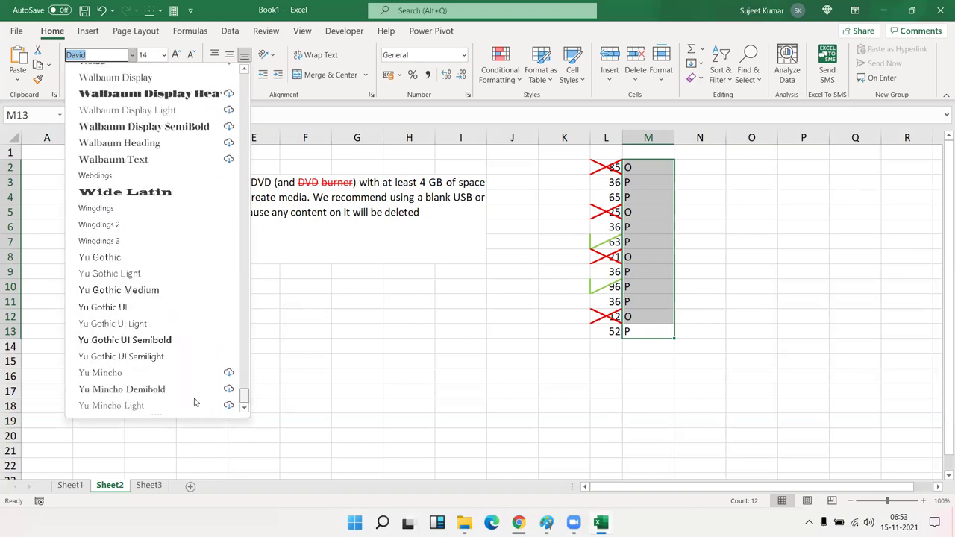
scroll(198, 392, "up", 6)
scroll(198, 386, "down", 1)
scroll(198, 387, "down", 1)
scroll(198, 387, "down", 1)
scroll(200, 389, "down", 1)
scroll(200, 388, "down", 2)
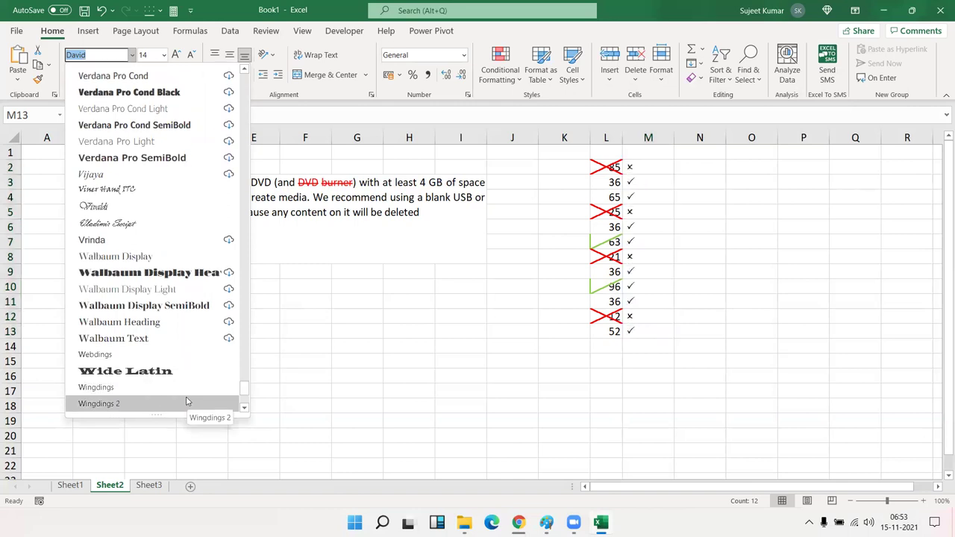
left_click(186, 401)
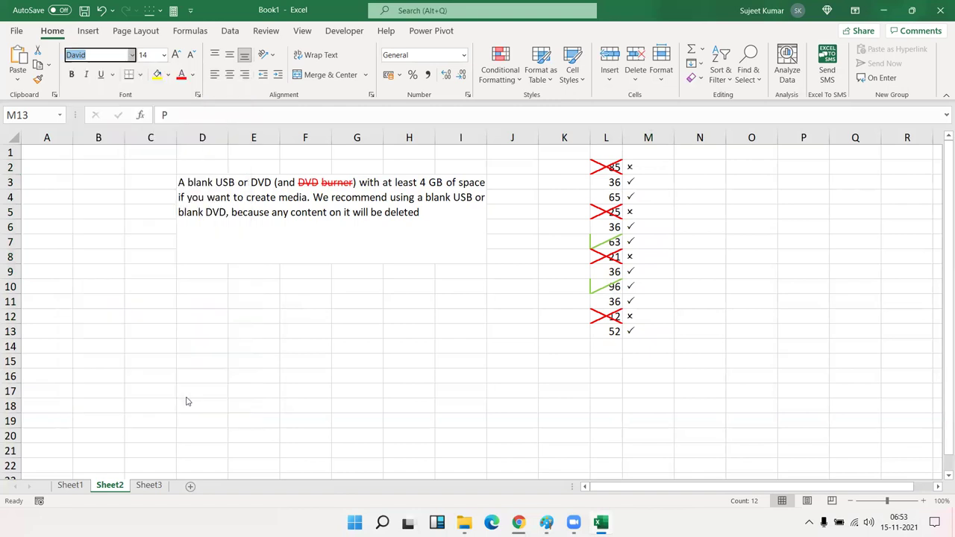
- Inspect the marks in M2, M3, M5 and M8 to check their underlying letters, leaving them unchanged
left_click(549, 360)
left_click(638, 168)
left_click_drag(636, 183, 647, 243)
left_click(646, 215)
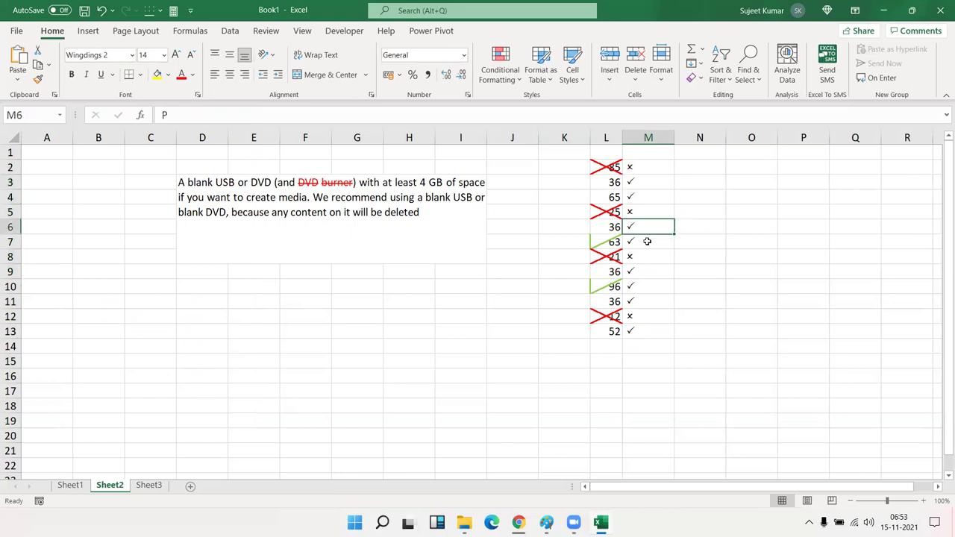
left_click(647, 259)
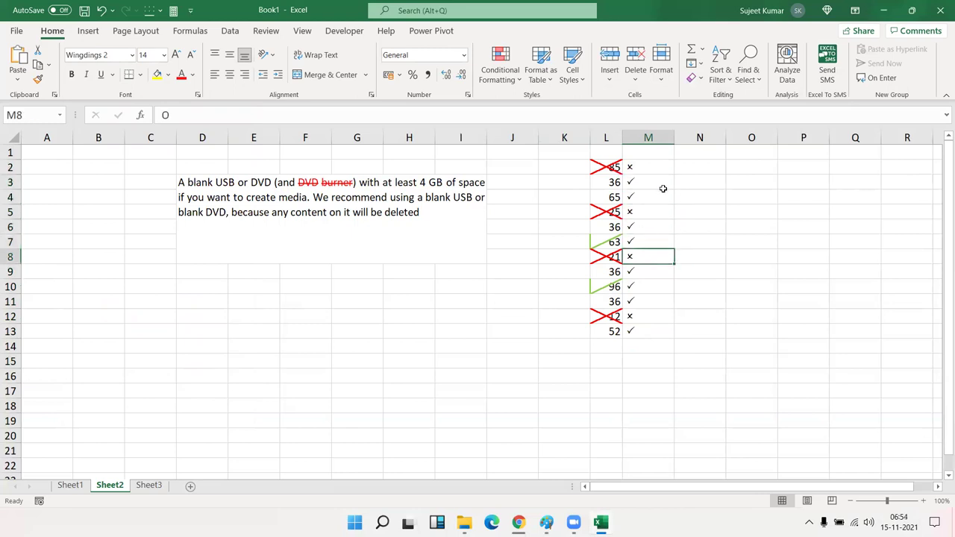
double_click(654, 162)
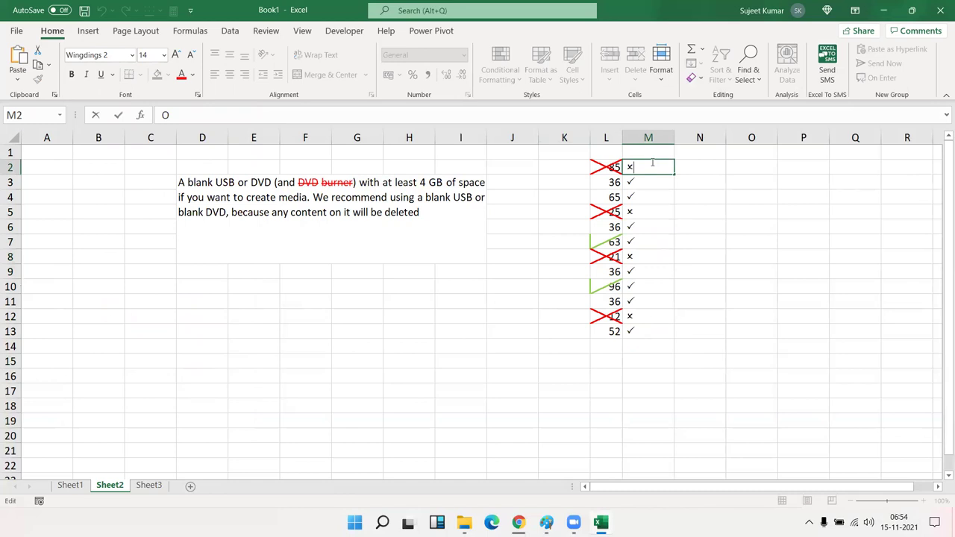
left_click(651, 177)
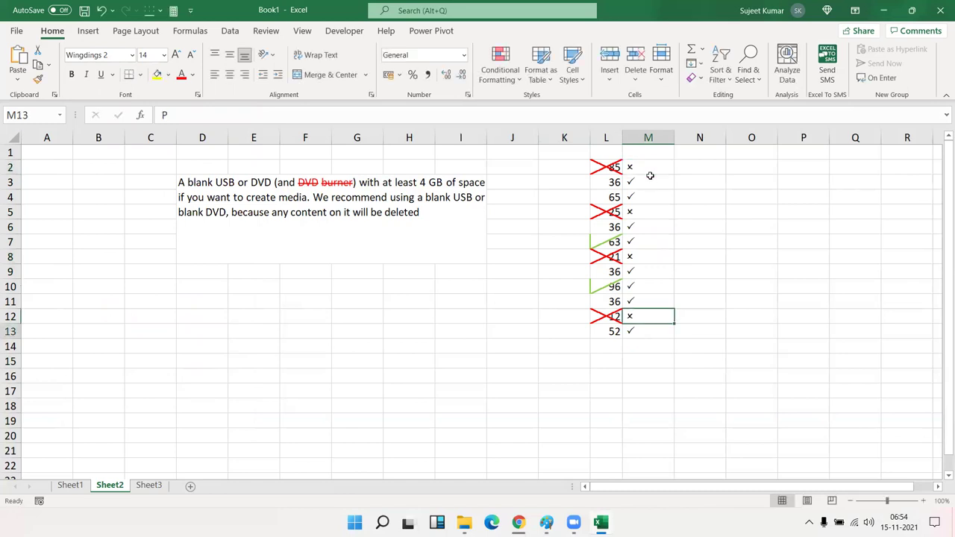
double_click(650, 177)
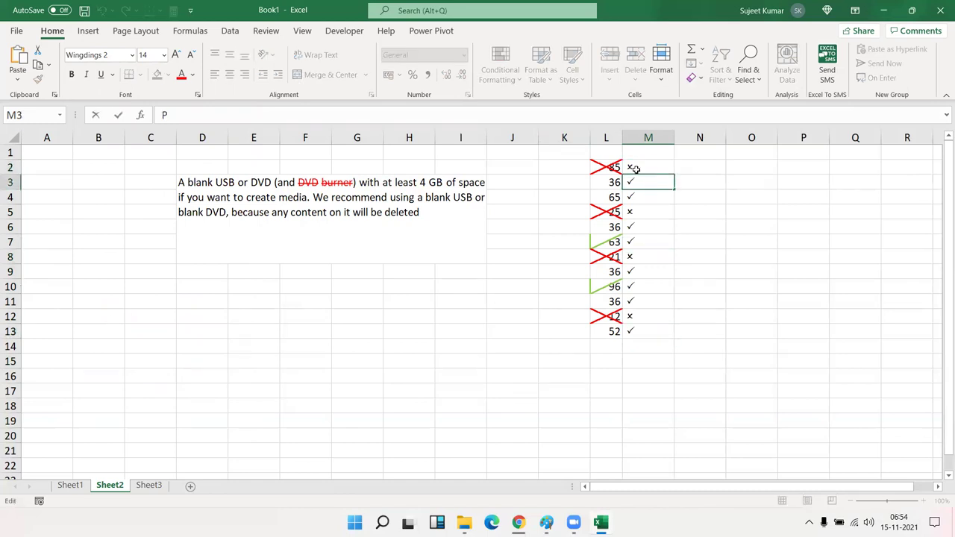
left_click(628, 170)
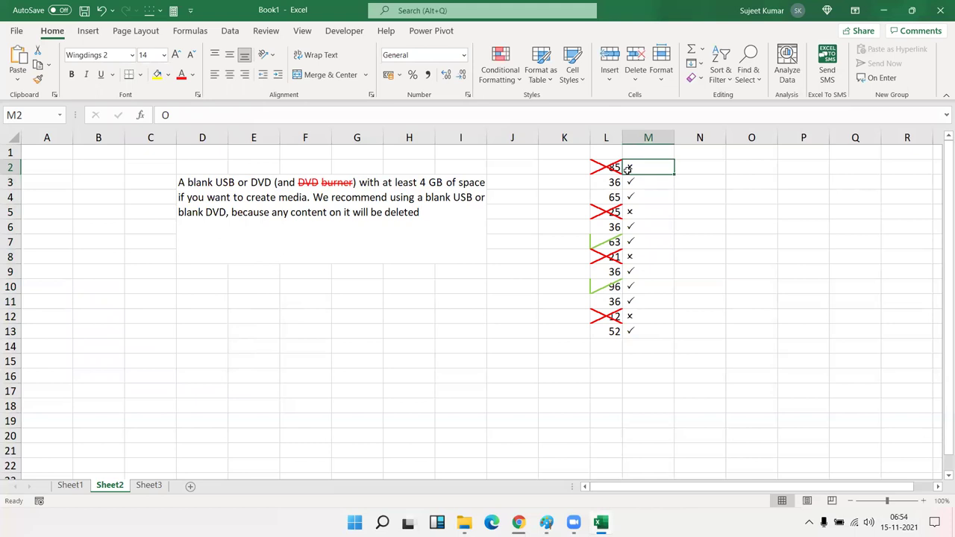
double_click(628, 170)
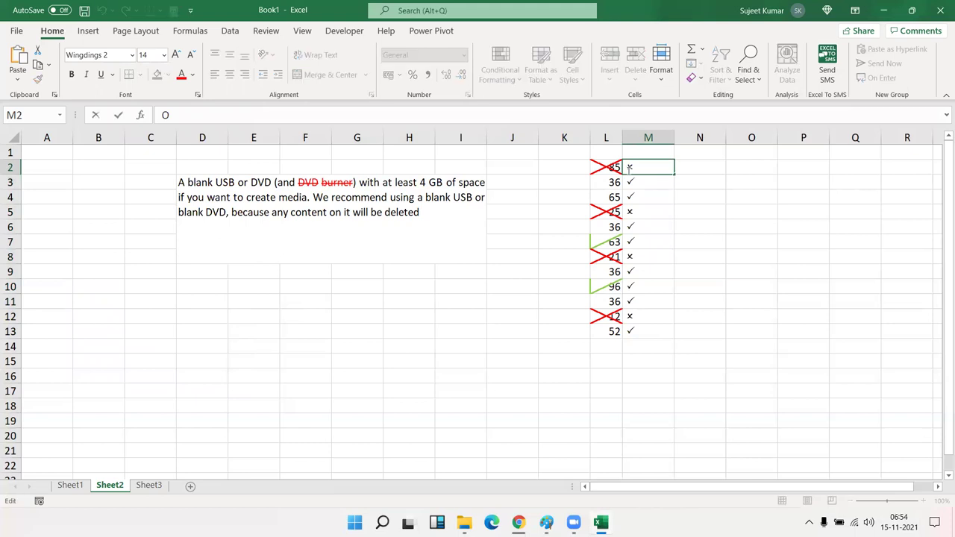
key("Escape")
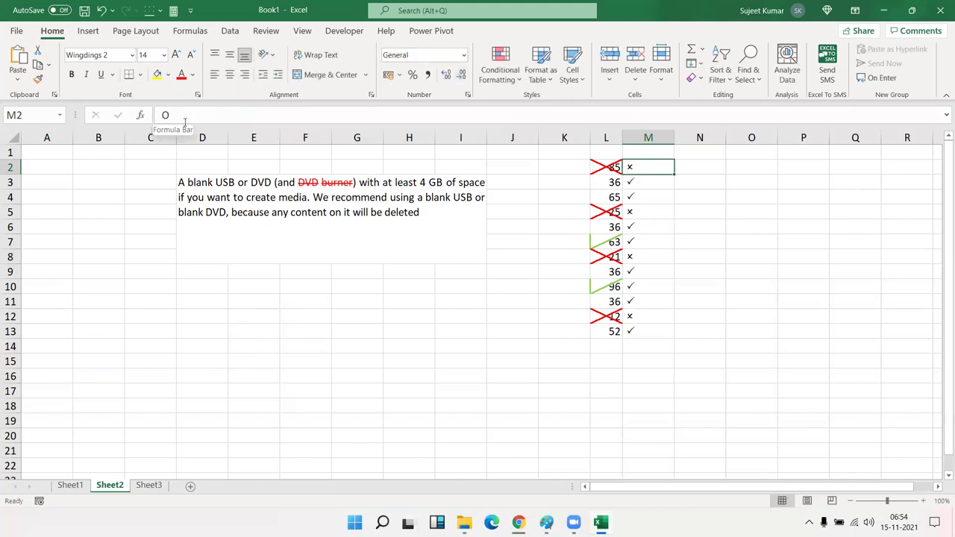
mouse_move(648, 168)
left_click(668, 168)
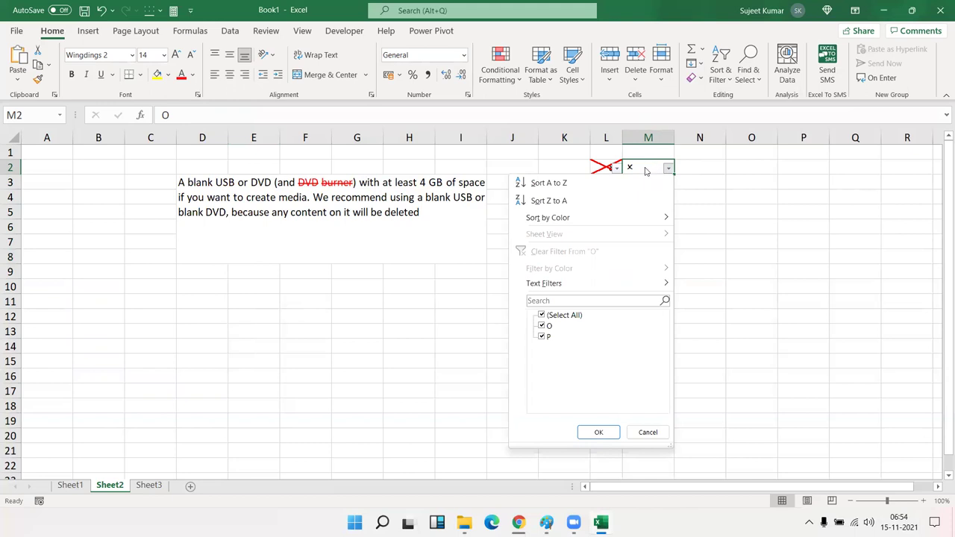
left_click(645, 167)
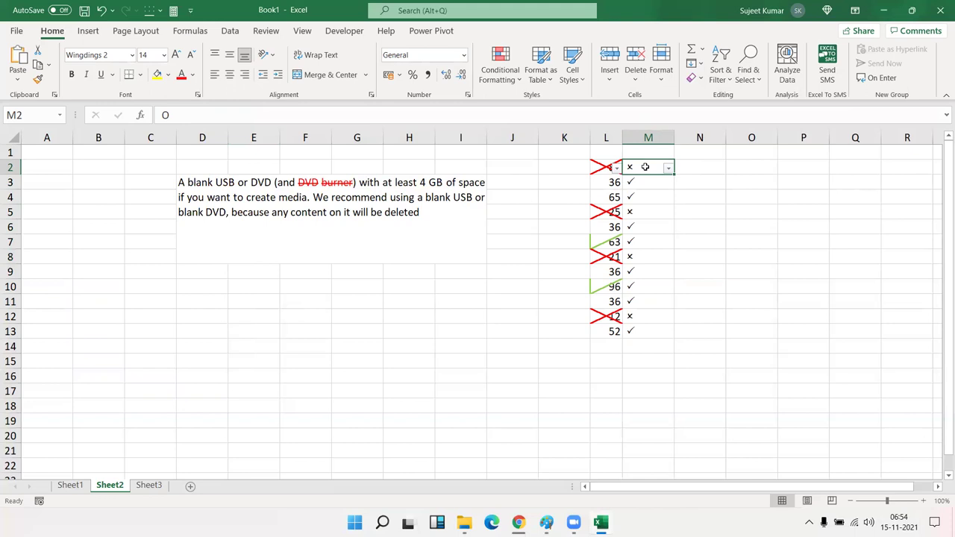
left_click(635, 244)
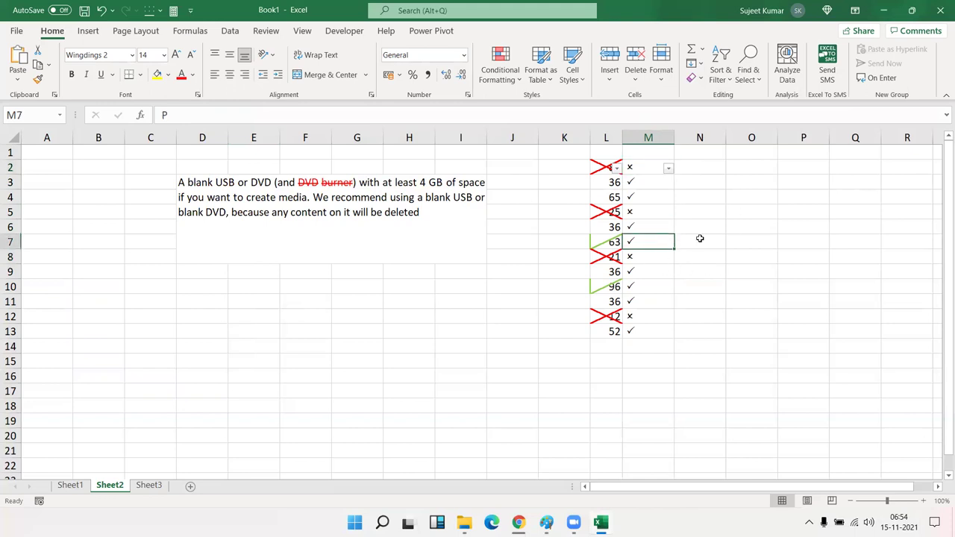
left_click(731, 215)
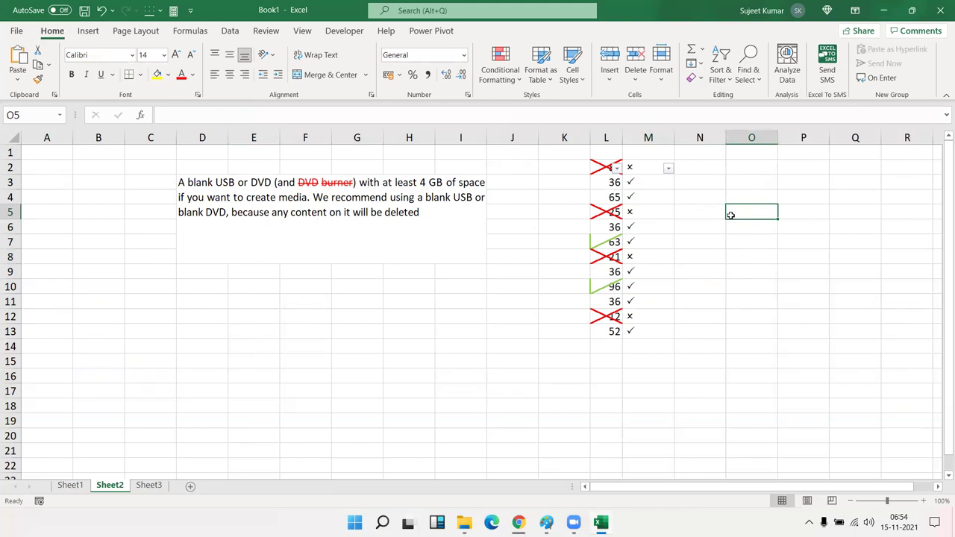
- Enter J in O5 and angle its text to -45 degrees so it resembles a tick
key("Left")
key("Left")
key("Left")
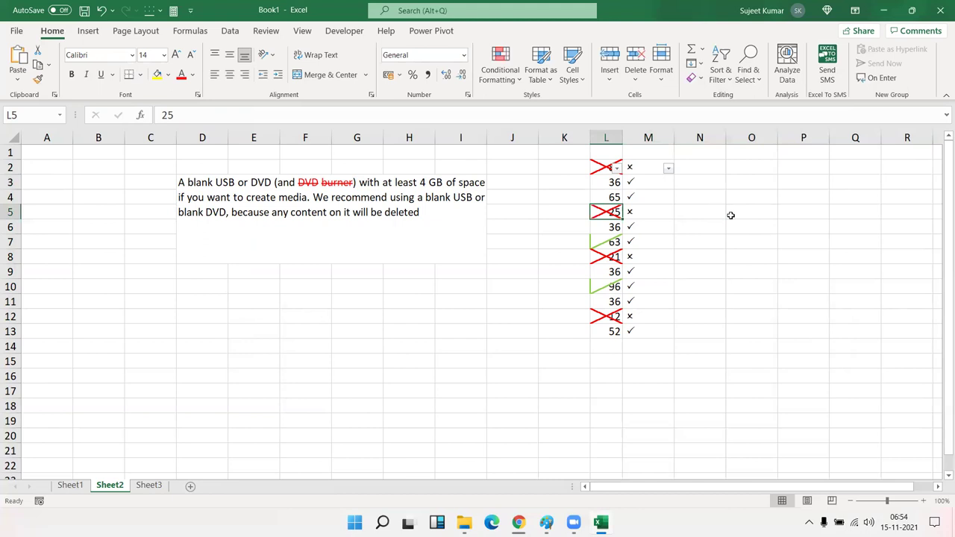
key("Right")
key("Right")
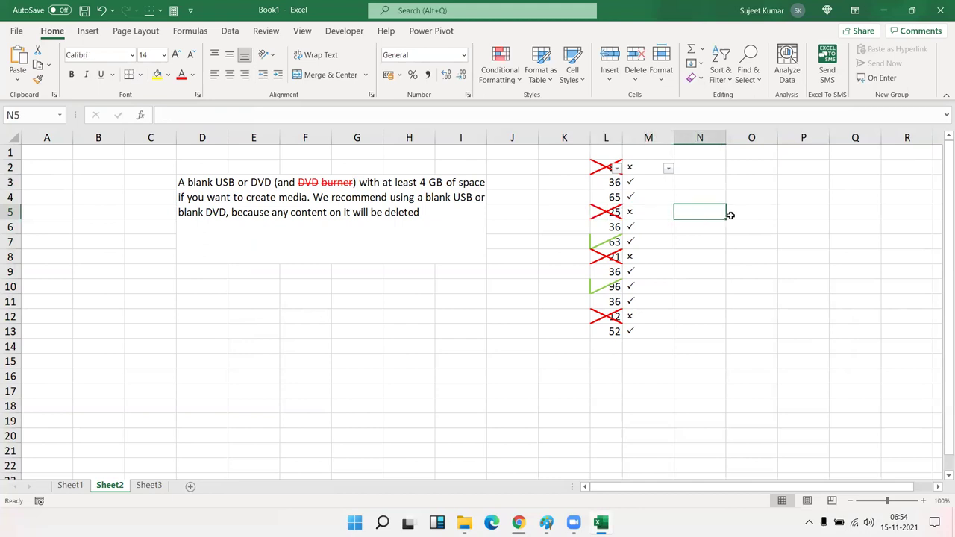
key("Right")
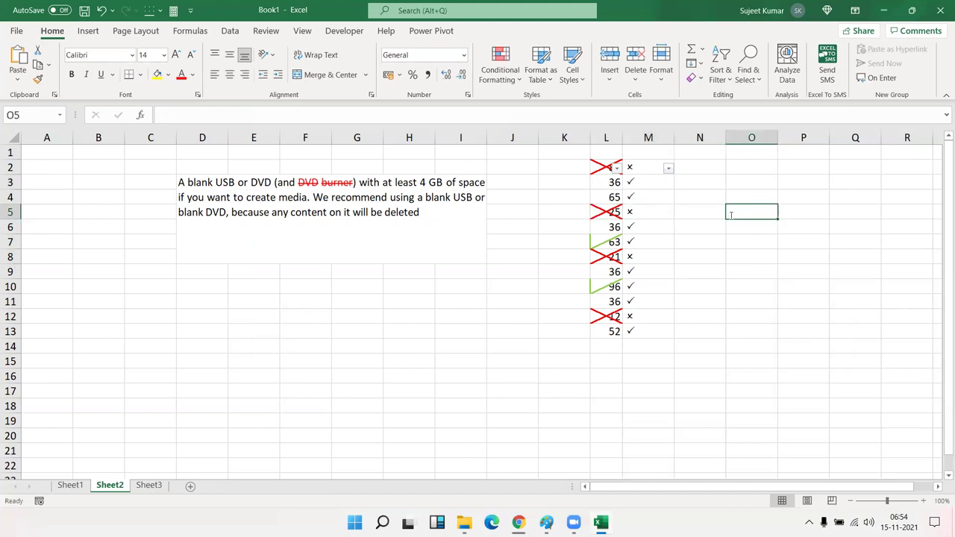
key("Down")
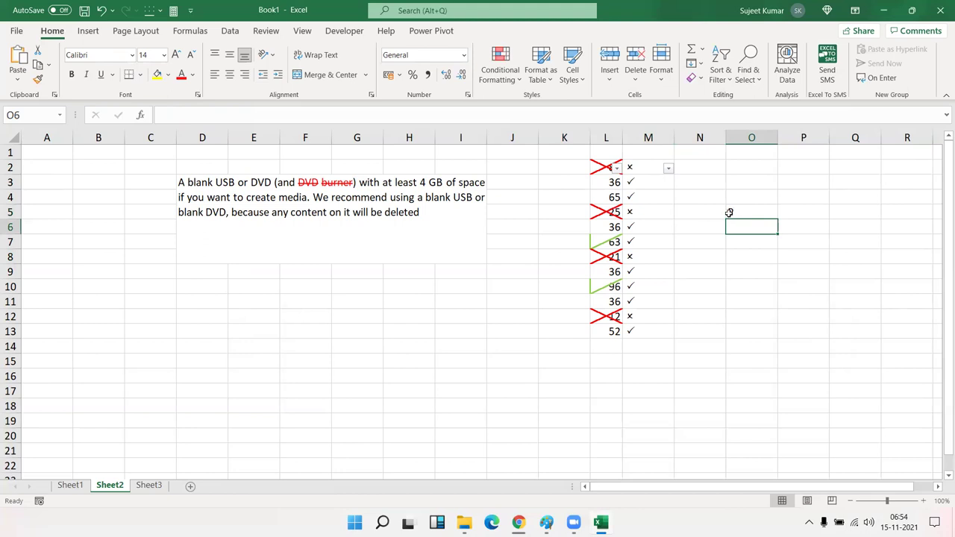
left_click(729, 213)
type("P")
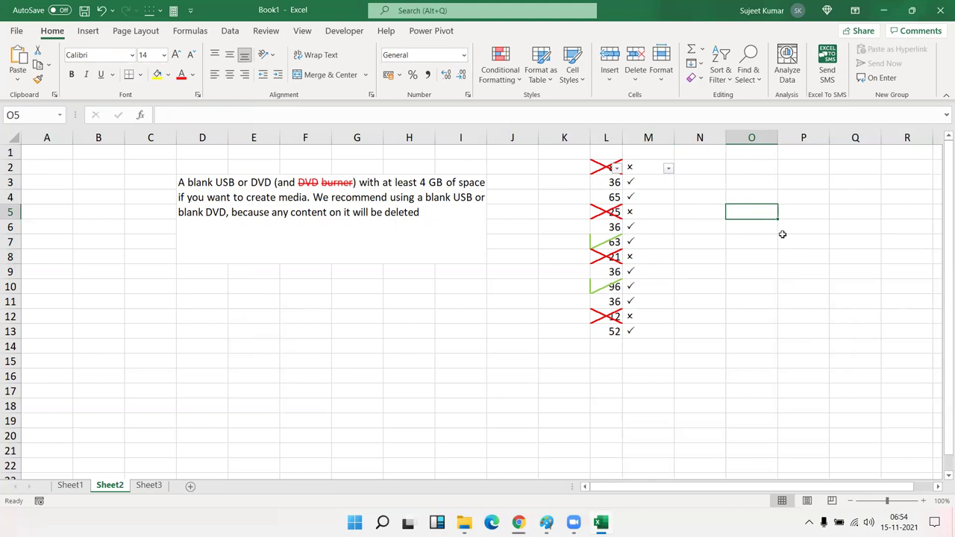
type("J\\")
key("BackSpace")
key("Return")
key("Up")
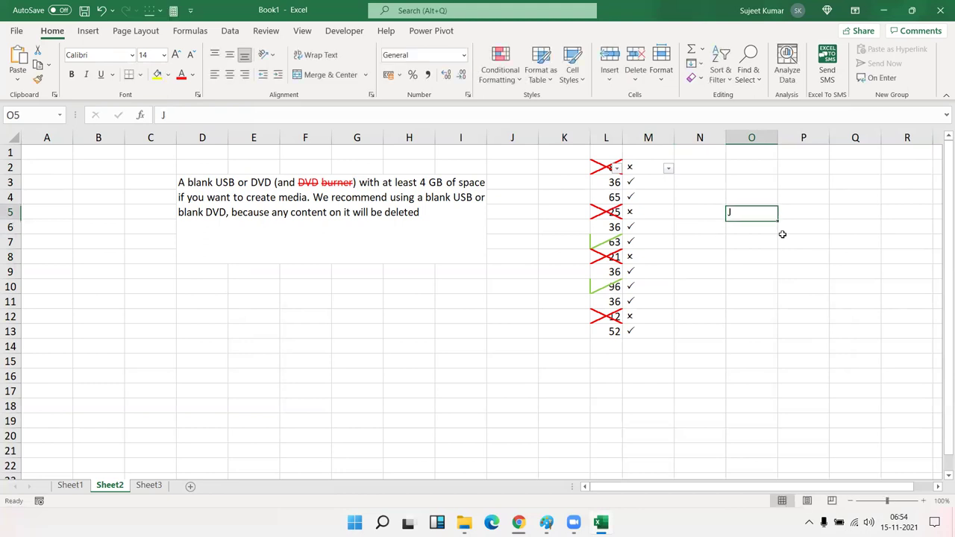
left_click(468, 94)
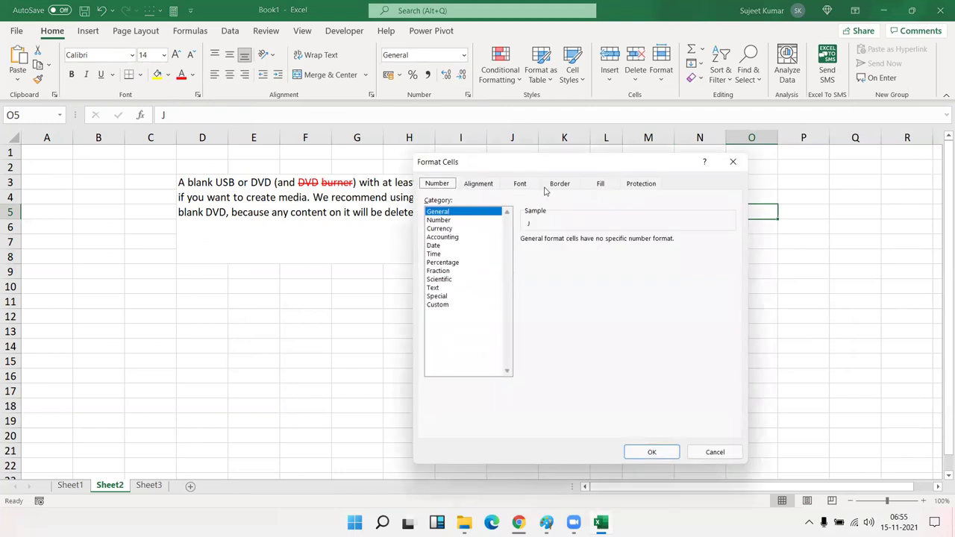
left_click(491, 184)
left_click_drag(709, 253, 721, 285)
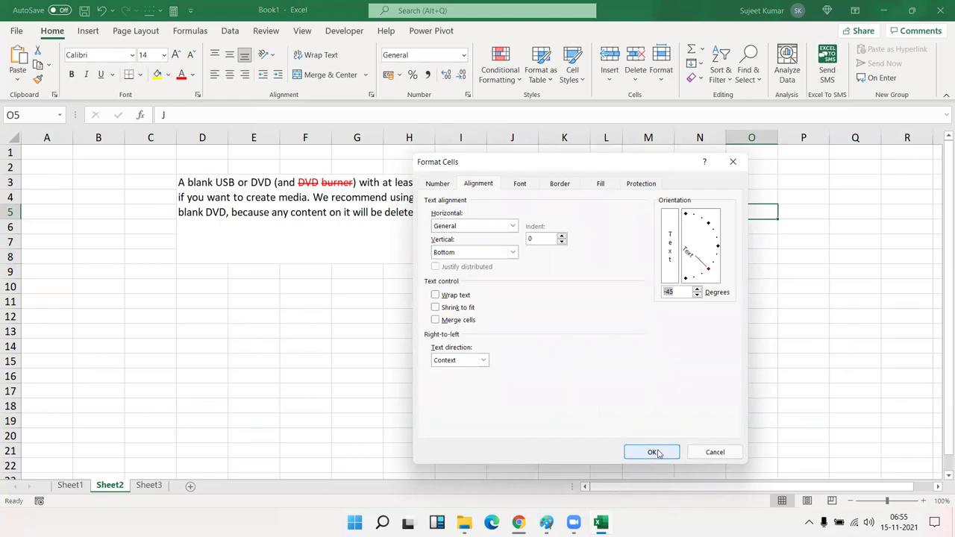
left_click(658, 452)
- Put an X in cell O7 and move to Sheet3
left_click(716, 300)
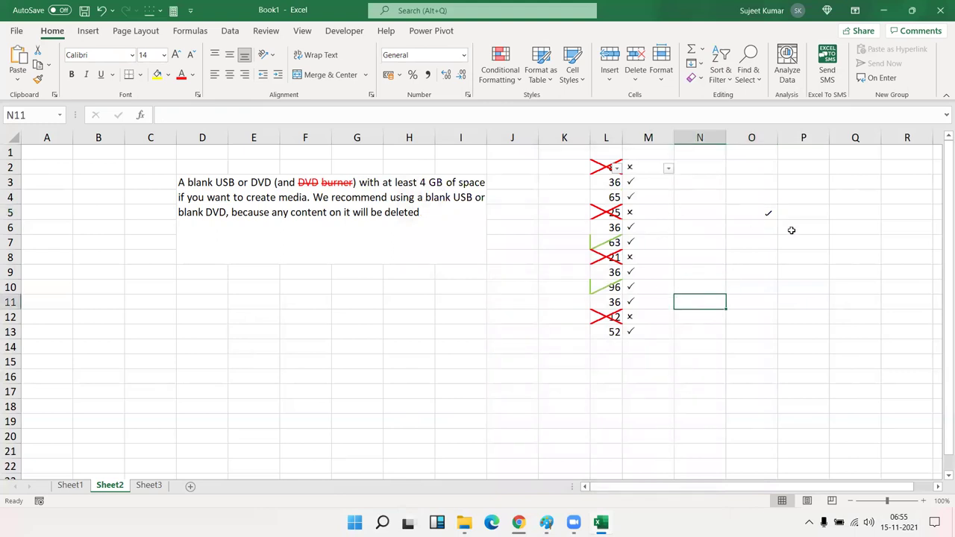
left_click(763, 239)
type("X")
key("Return")
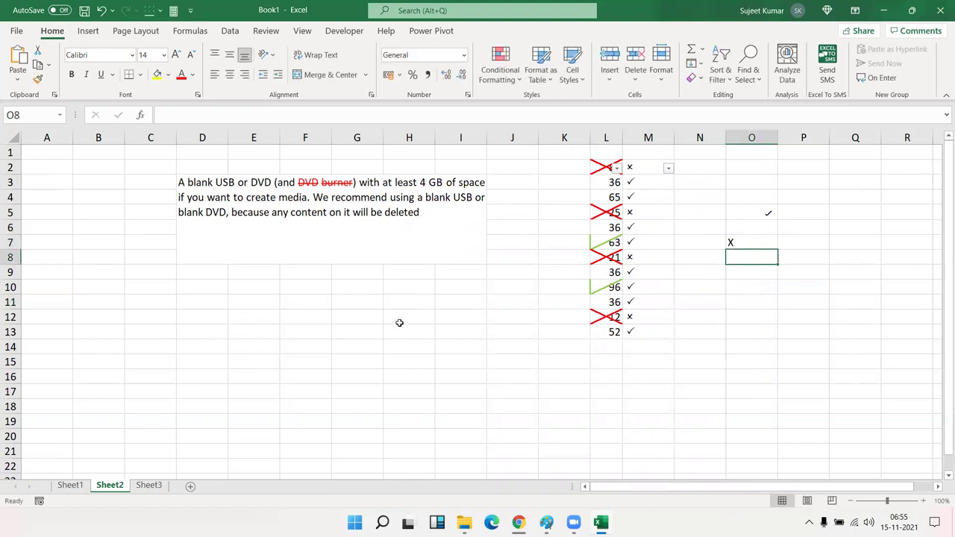
left_click(148, 485)
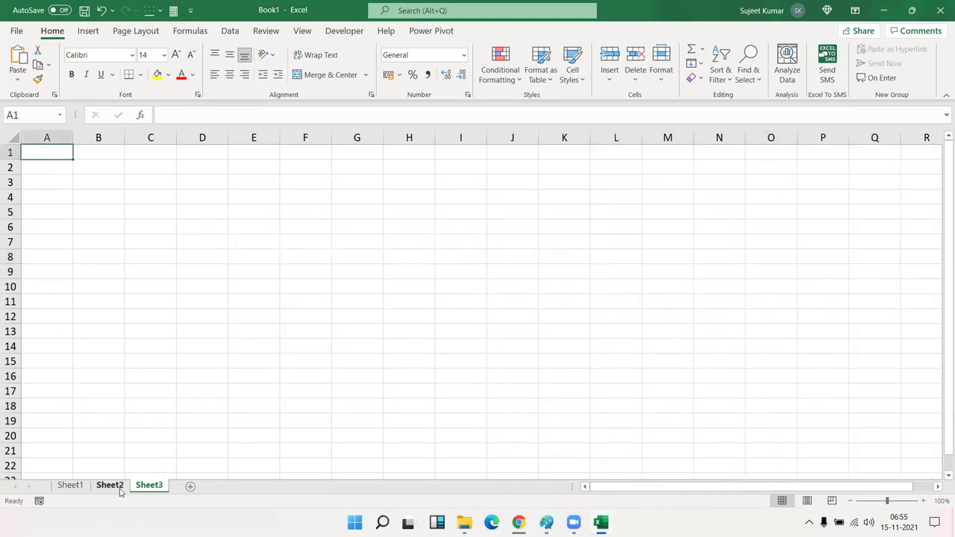
- On Sheet3, put the Name heading in A4, clearing the stray entry from A1
left_click(119, 489)
mouse_move(755, 264)
left_mouse_down()
mouse_move(745, 268)
mouse_move(751, 208)
left_mouse_up()
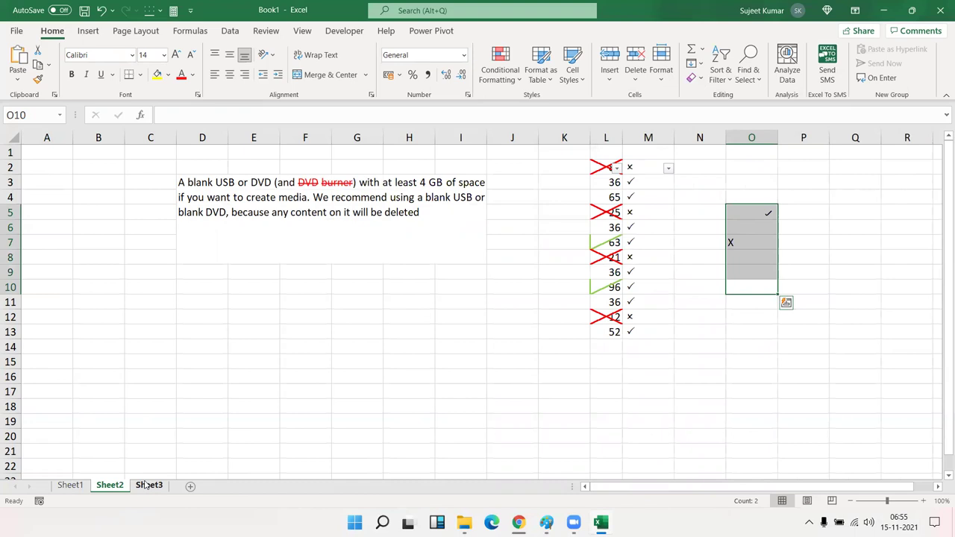
left_click(146, 486)
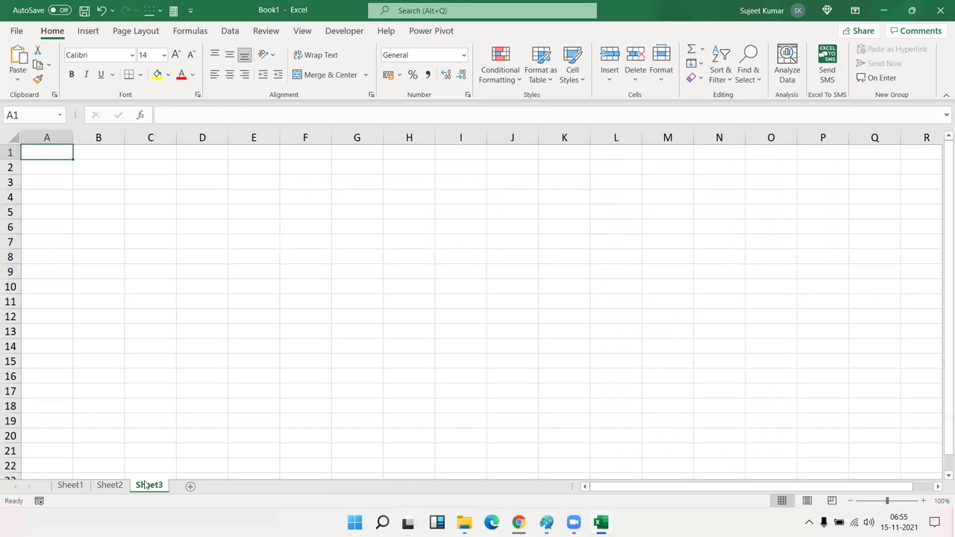
type("Name")
key("Return")
key("Up")
key("Delete")
key("Down")
key("Down")
key("Down")
type("Name")
key("Return")
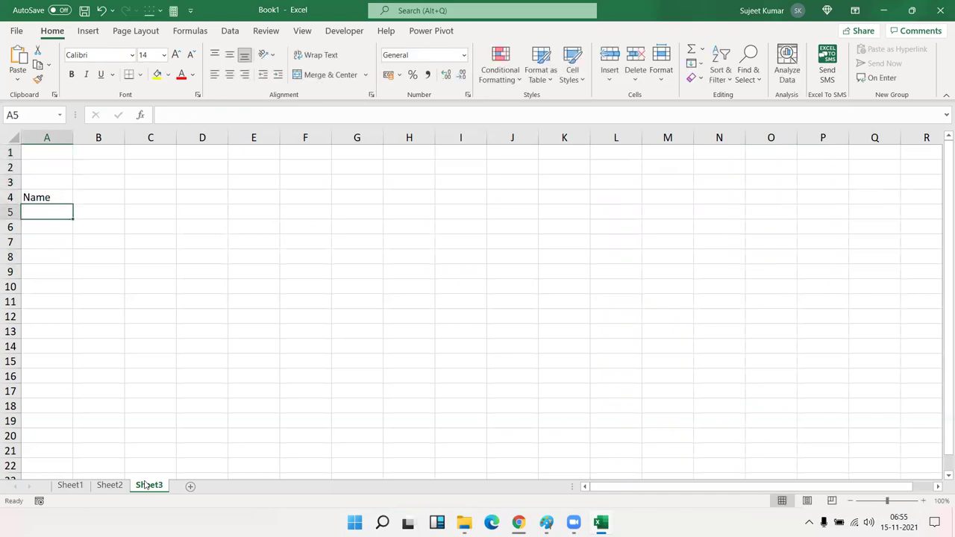
- Enter the first name in A5 and auto-fill the name list down to A13
type("Puja")
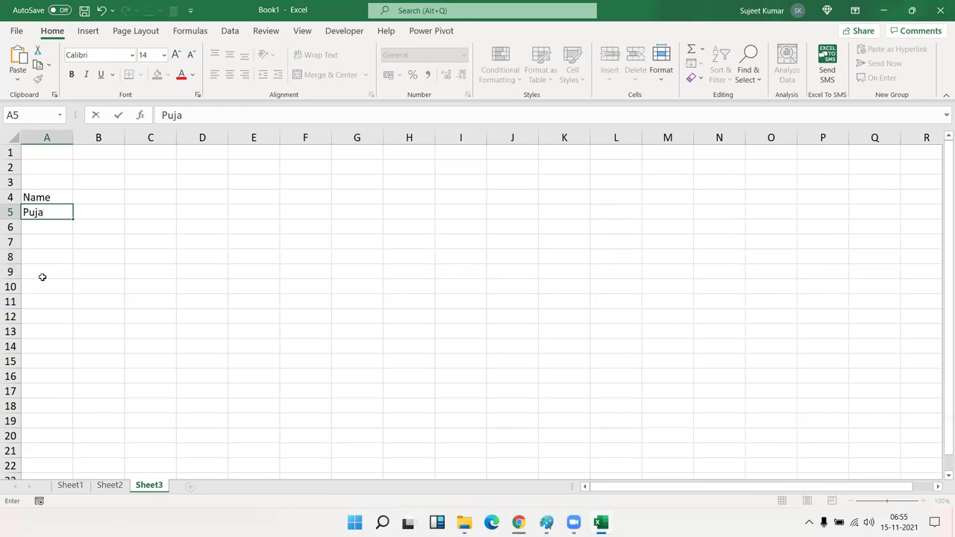
left_click(41, 275)
left_click(46, 209)
left_click_drag(73, 219, 62, 338)
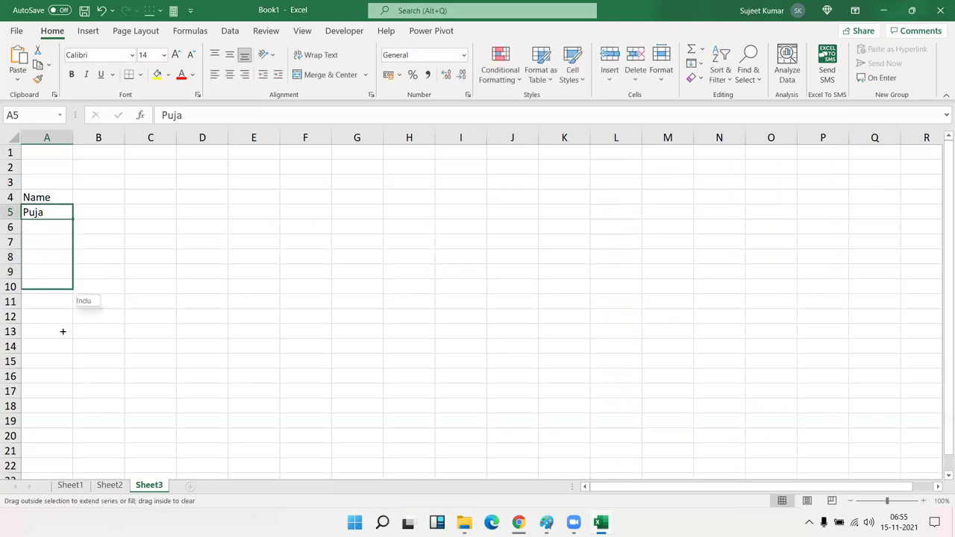
- Enter 1/11 in B4 shown as 01-Nov-21, and =B4+1 in C4 for 02-Nov-21
left_click(95, 203)
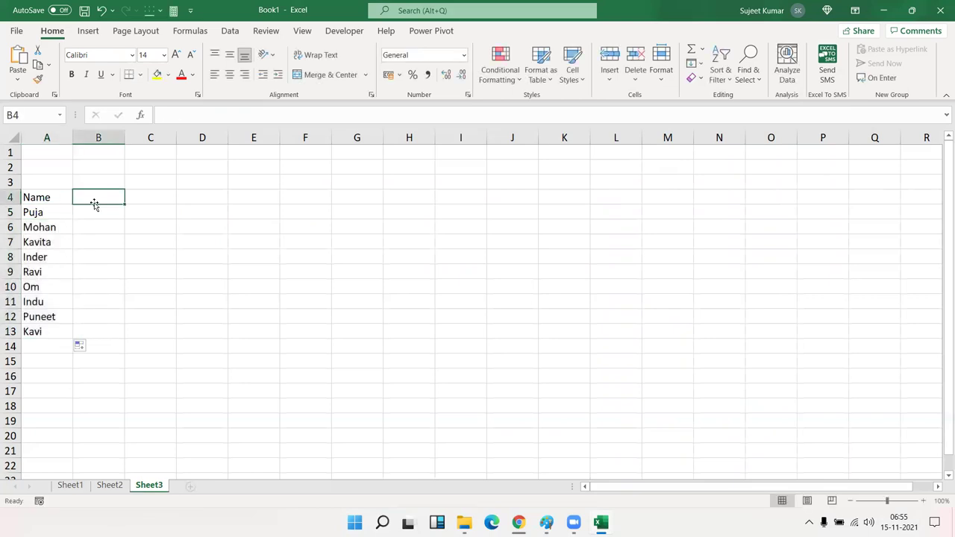
type("1/11")
key("Return")
left_click(95, 202)
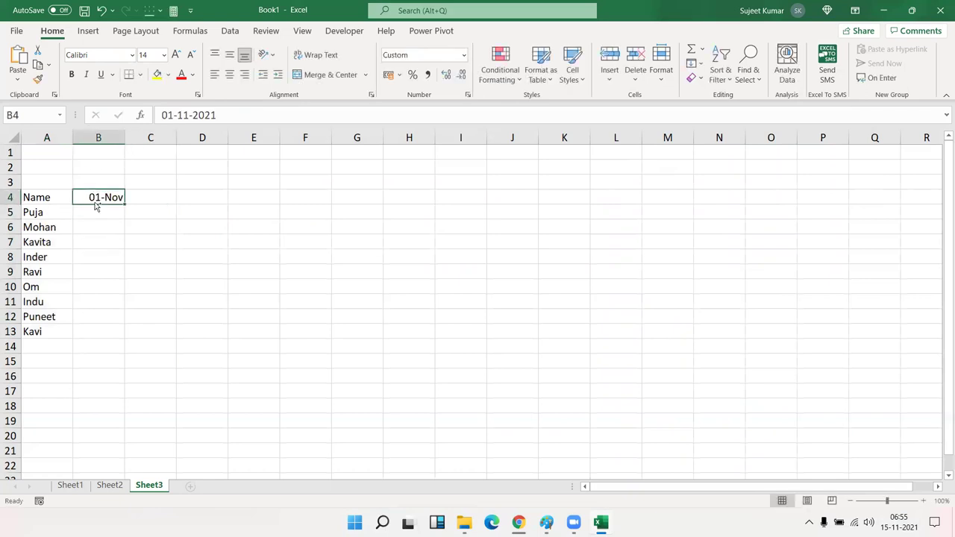
key("ctrl+shift+3")
key("Right")
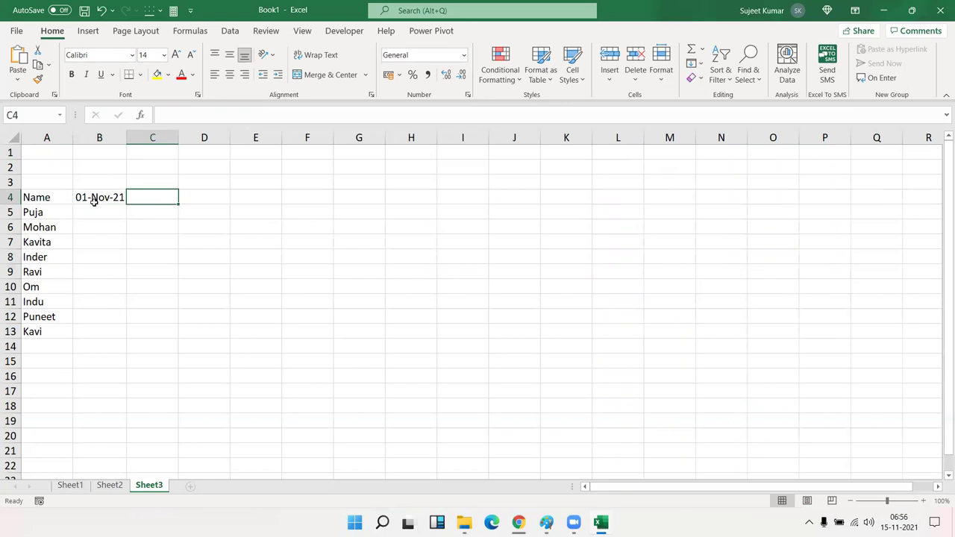
type("=")
left_click(95, 203)
type("-")
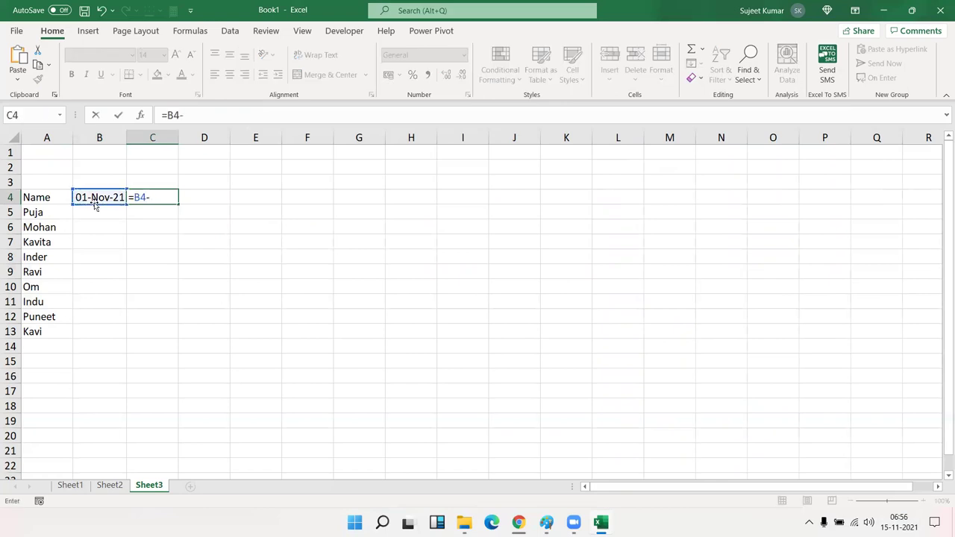
key("BackSpace")
type("+1")
key("Return")
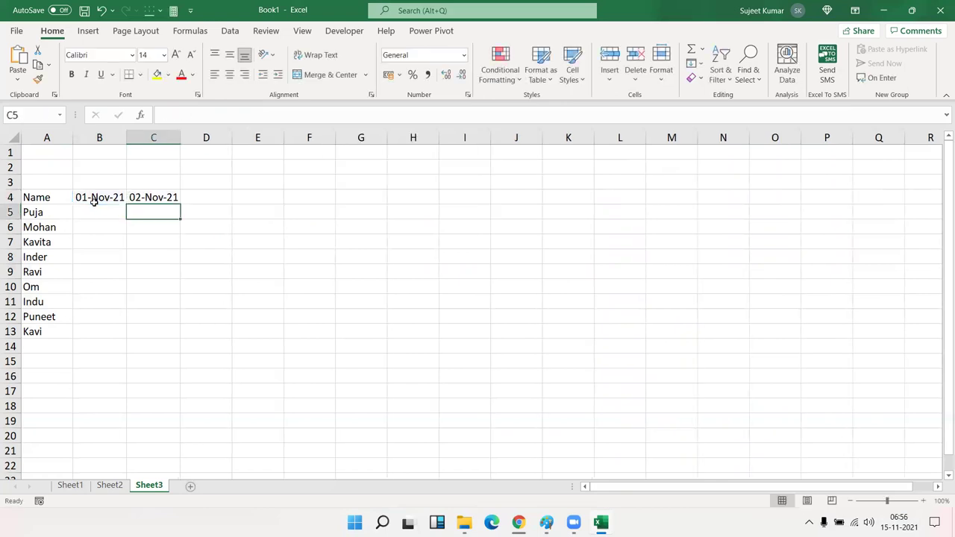
- Fill the date series right from C4 and autofit columns D to W to show the dates
left_click(172, 199)
left_click(182, 201)
left_click(177, 201)
left_click_drag(178, 204, 799, 254)
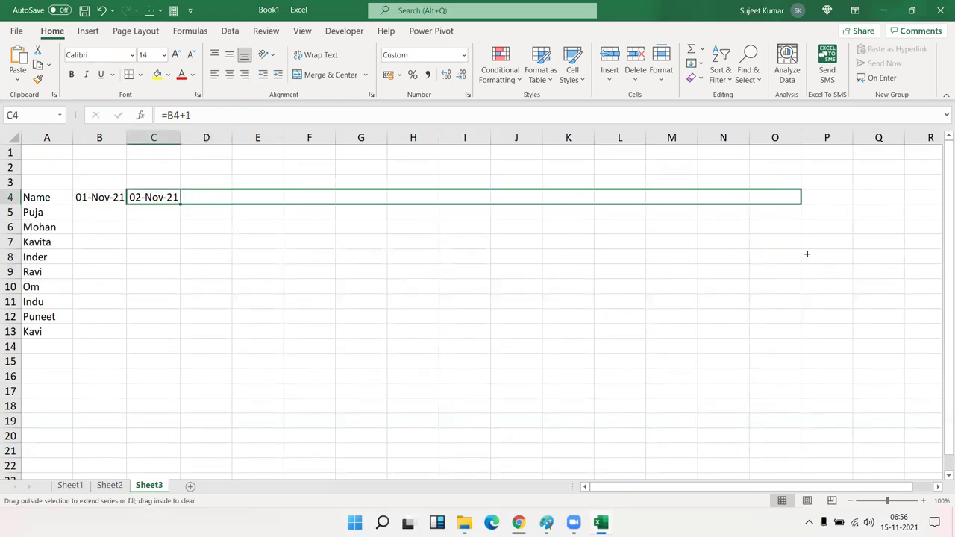
mouse_move(202, 138)
left_mouse_down()
mouse_move(815, 169)
mouse_move(800, 167)
left_mouse_up()
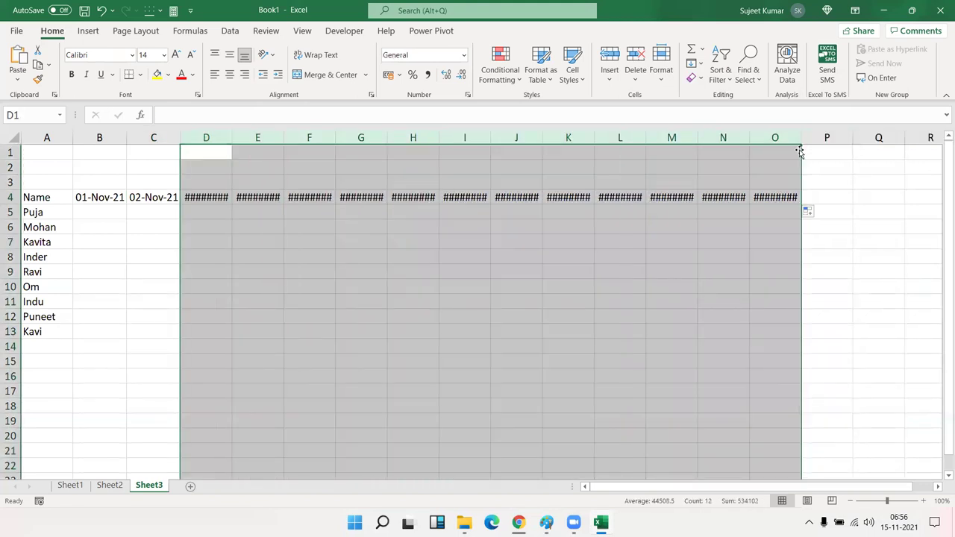
double_click(802, 138)
left_click(801, 196)
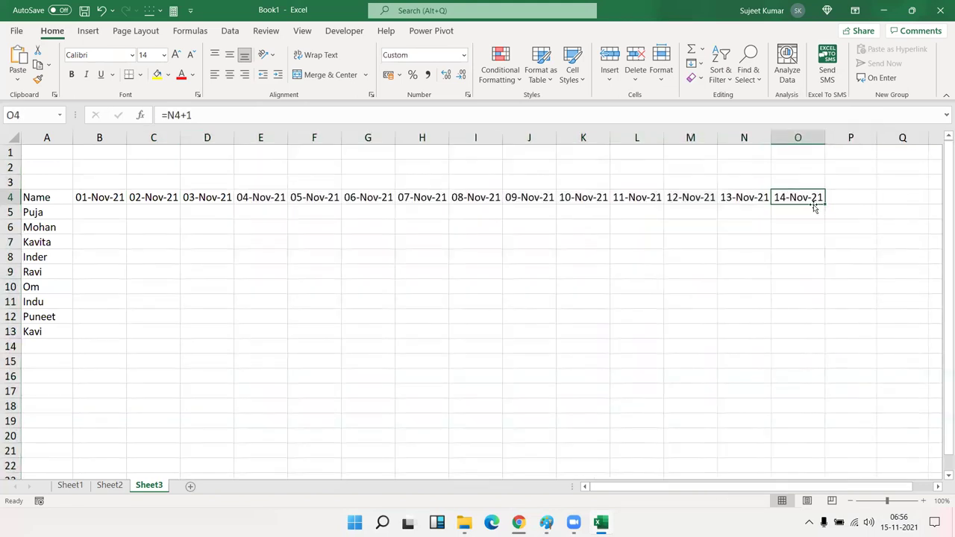
mouse_move(825, 204)
left_mouse_down()
mouse_move(934, 212)
mouse_move(866, 212)
left_mouse_up()
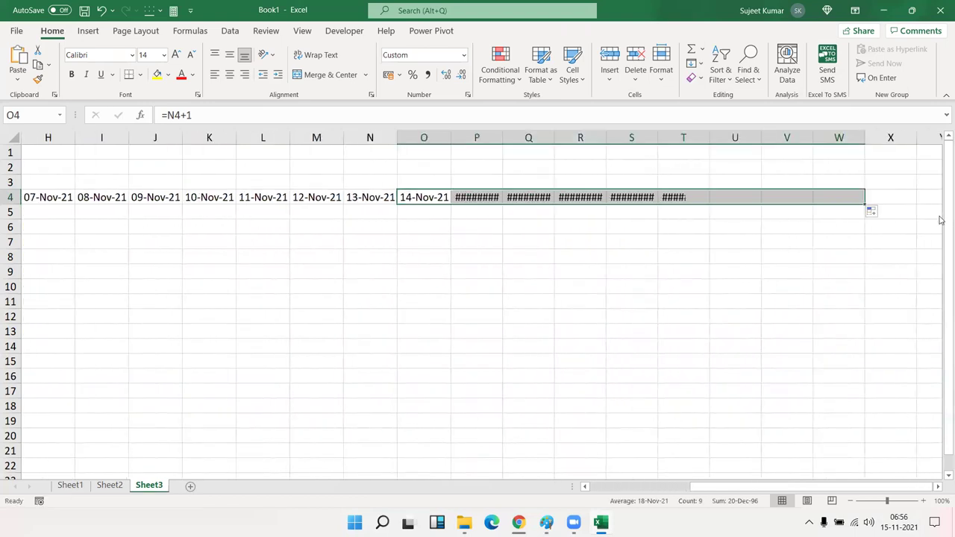
mouse_move(477, 137)
left_mouse_down()
mouse_move(896, 139)
mouse_move(863, 137)
left_mouse_up()
double_click(864, 137)
- Extend the dates to 30-Nov-21 in AE4, delete the December dates, and autofit columns X to AE
left_click(866, 199)
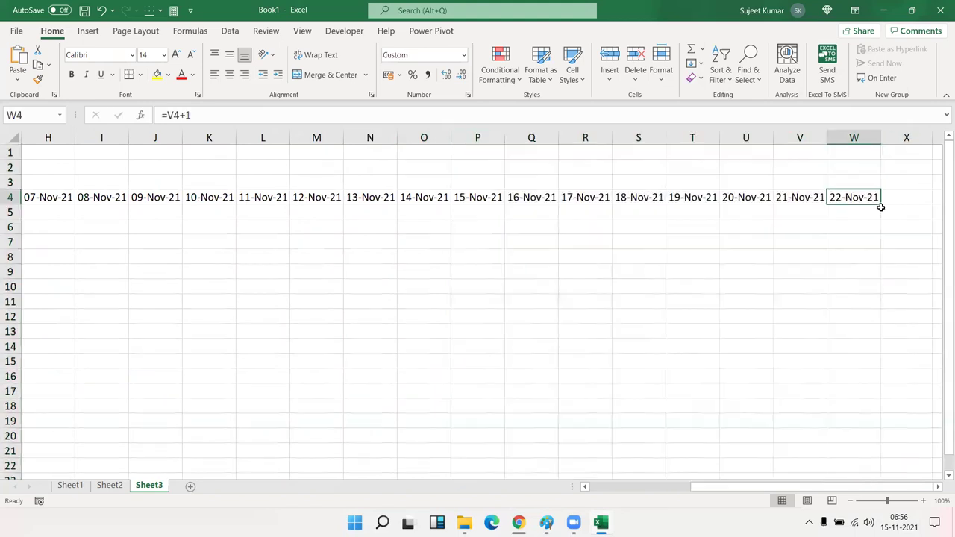
left_click_drag(896, 204, 853, 204)
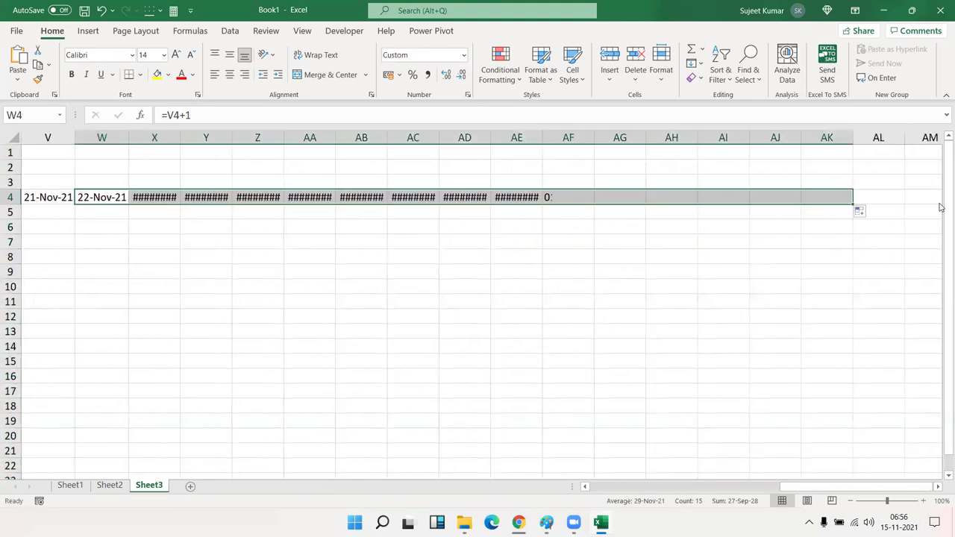
left_click_drag(568, 138, 819, 150)
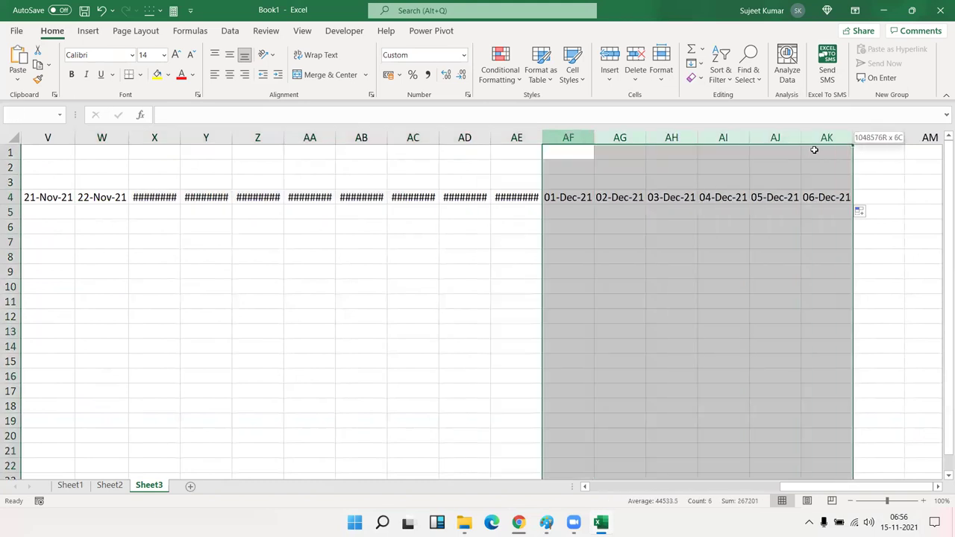
key("Delete")
left_click_drag(163, 138, 520, 164)
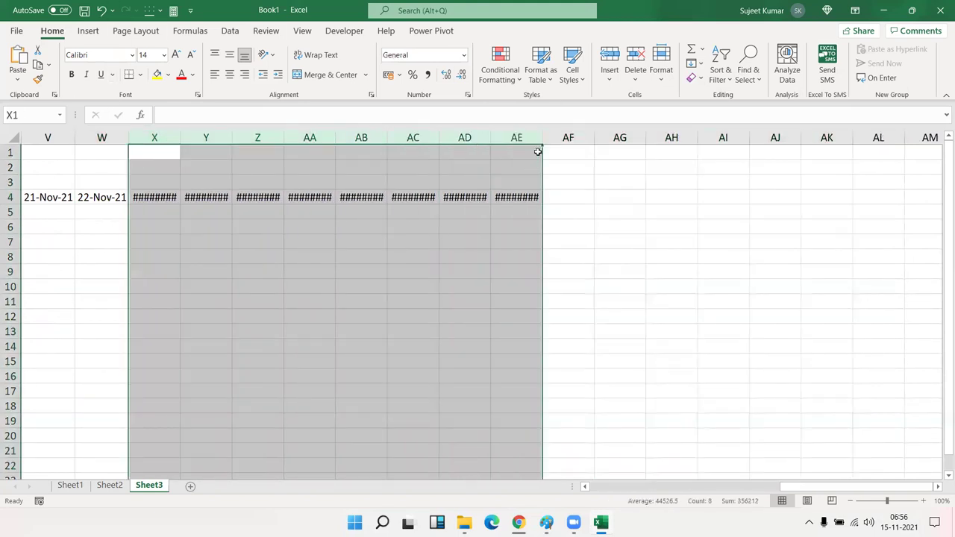
double_click(542, 139)
left_click(546, 200)
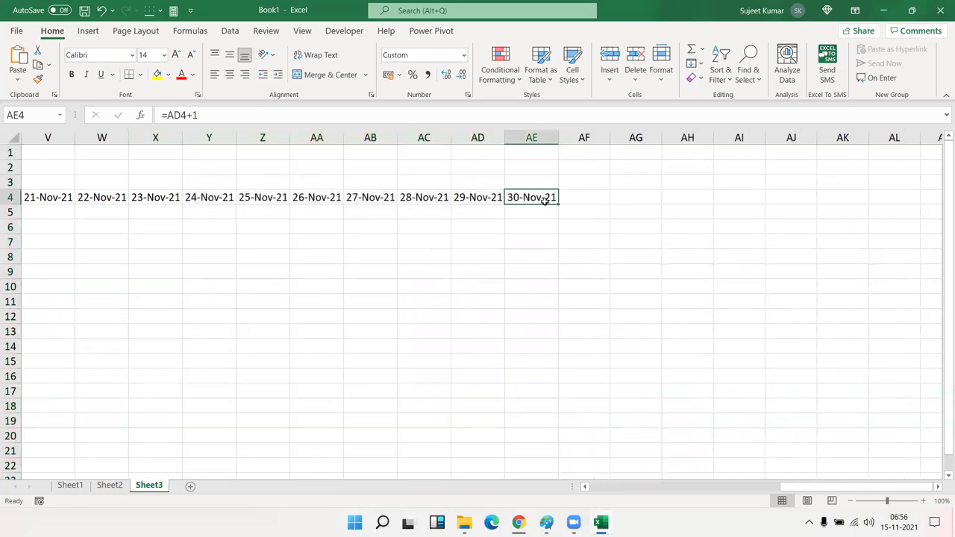
key("ctrl+Left")
- Enter P in B5 and copy it across row 5 to AE5 with Ctrl+R
key("Right")
key("Down")
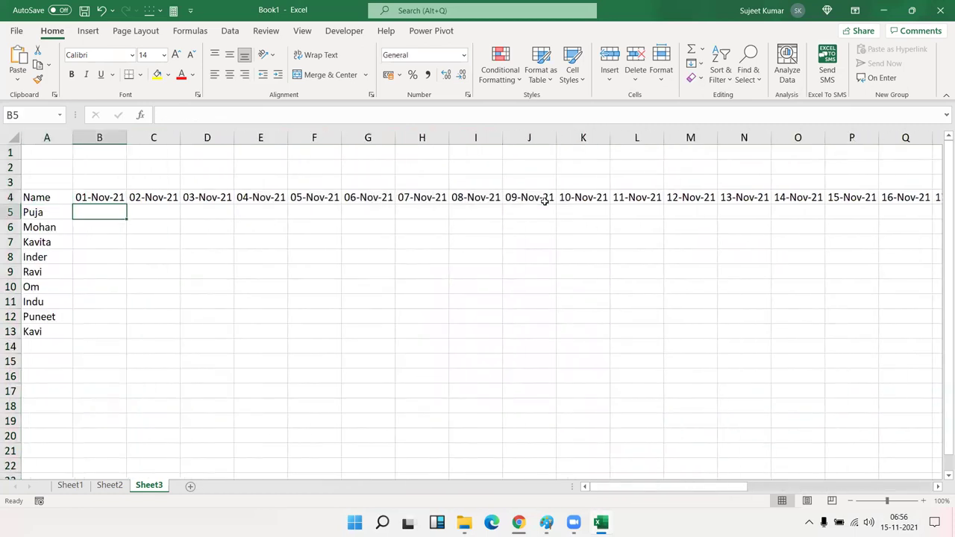
type("P")
key("Return")
key("Up")
key("Up")
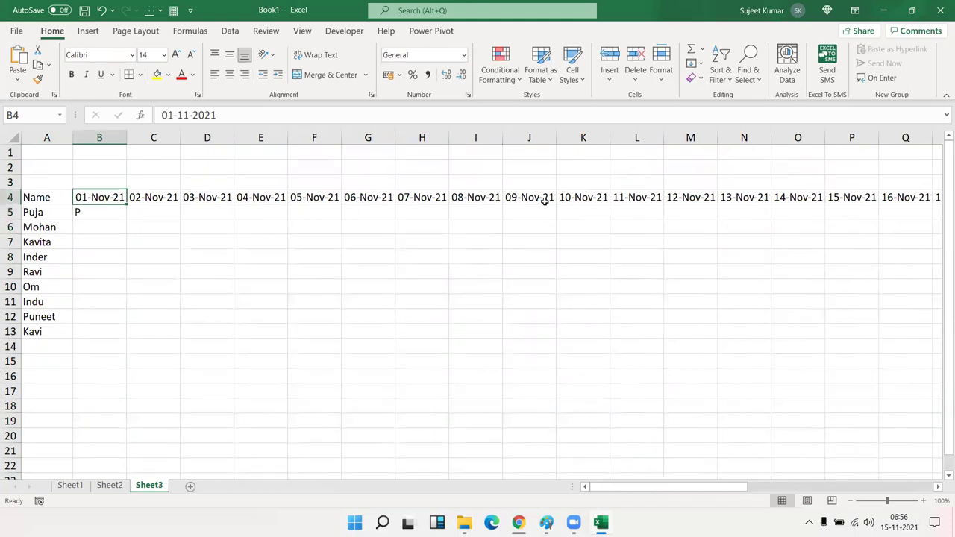
key("ctrl+Right")
key("Down")
key("ctrl+shift+Left")
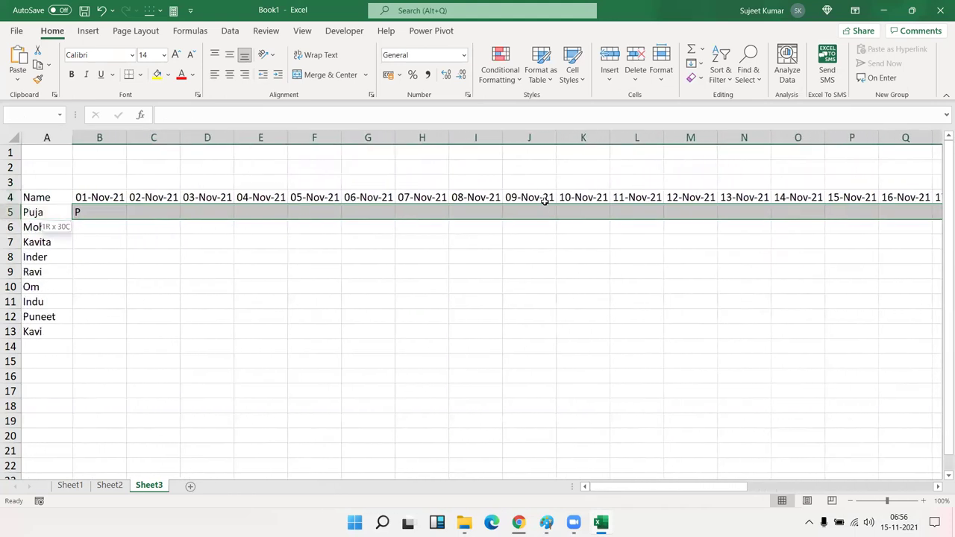
key("ctrl+r")
- Copy the P marks down through row 13 with Ctrl+D and select the whole grid A4:AE13
key("shift+Down")
key("shift+Down")
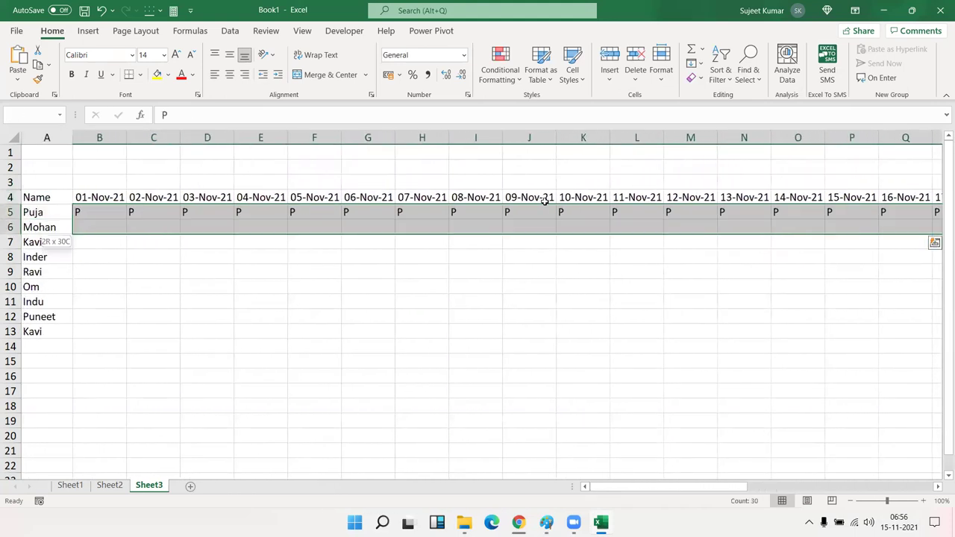
key("shift+Down")
key("shift+Down")
key("shift+Down")
key("shift+Down")
key("shift+Down")
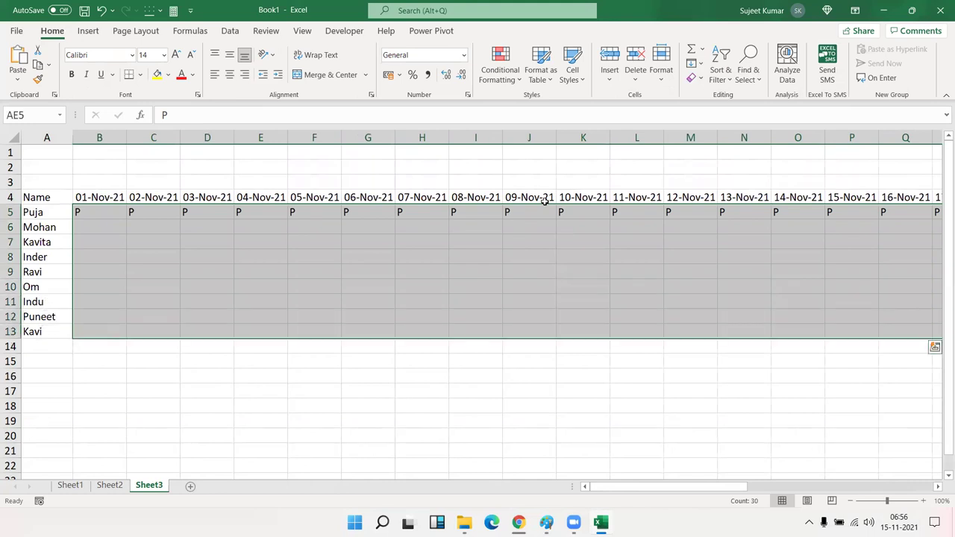
key("ctrl+d")
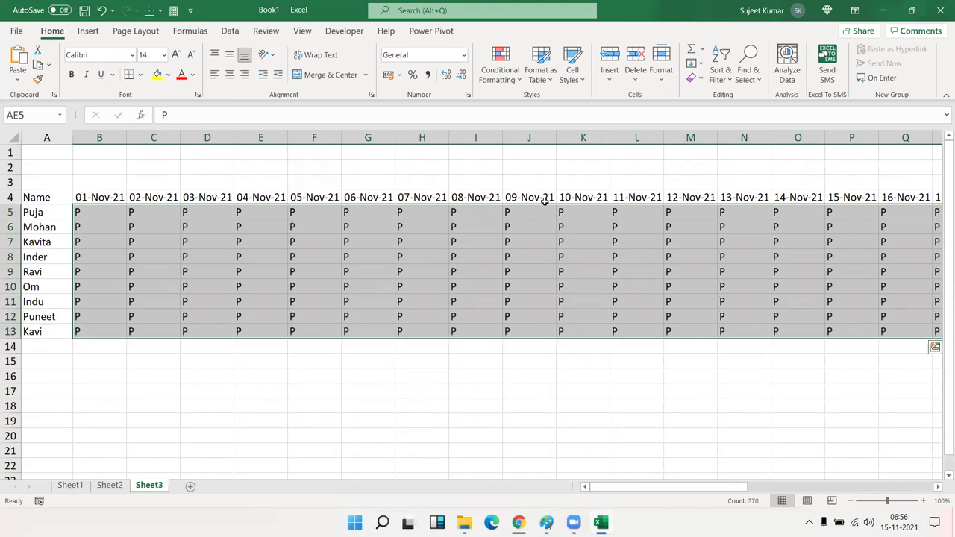
key("Up")
key("Left")
key("ctrl+Left")
key("ctrl+shift+Right")
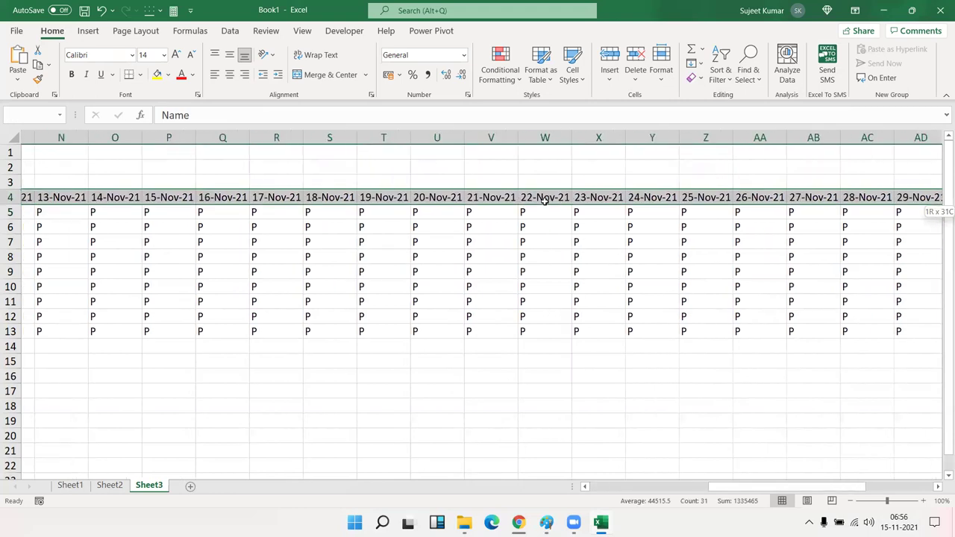
key("ctrl+shift+Down")
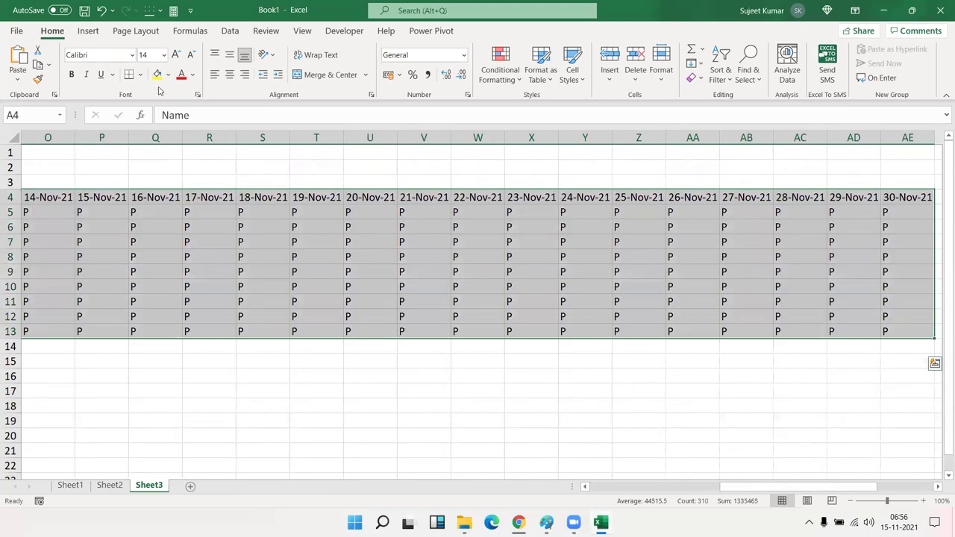
- Apply All Borders to A4:AE13 and bring up the print preview
left_click(139, 75)
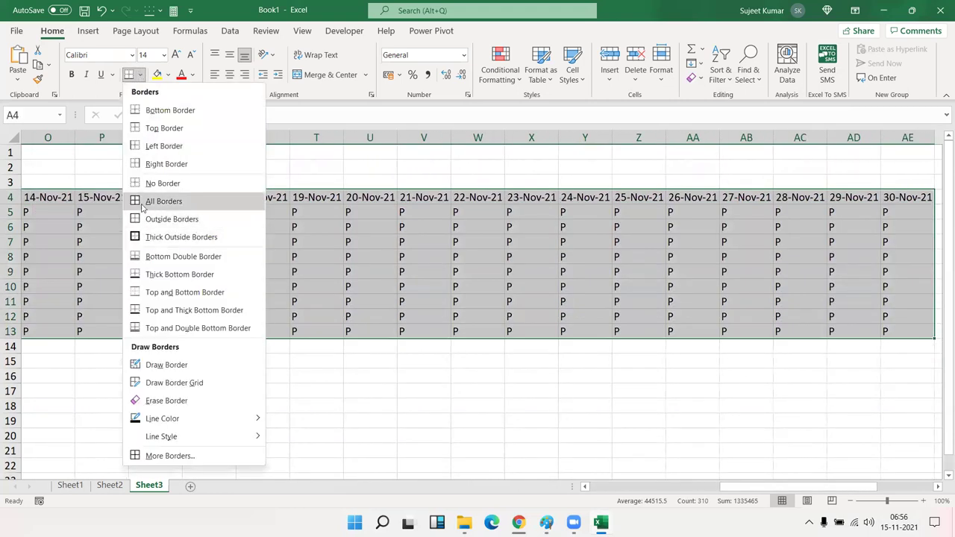
left_click(142, 203)
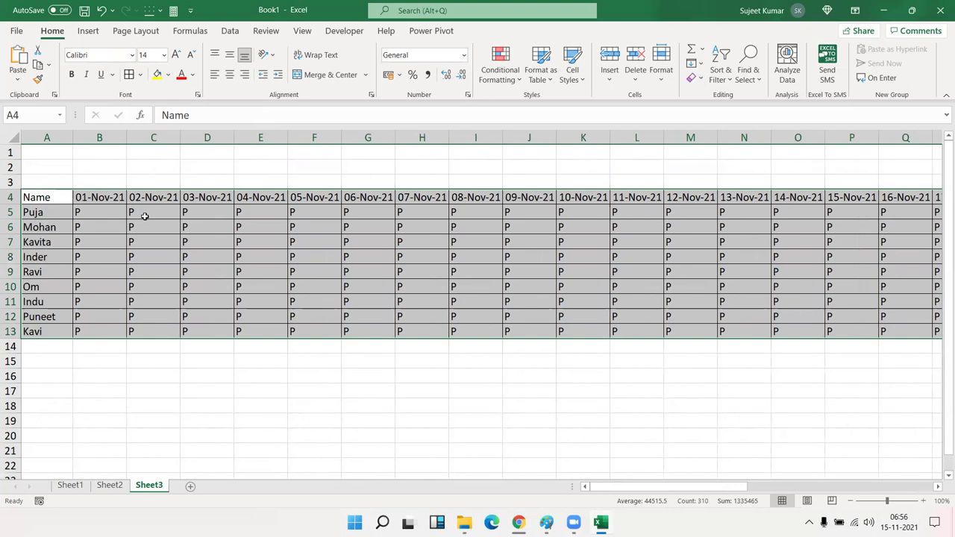
key("ctrl+p")
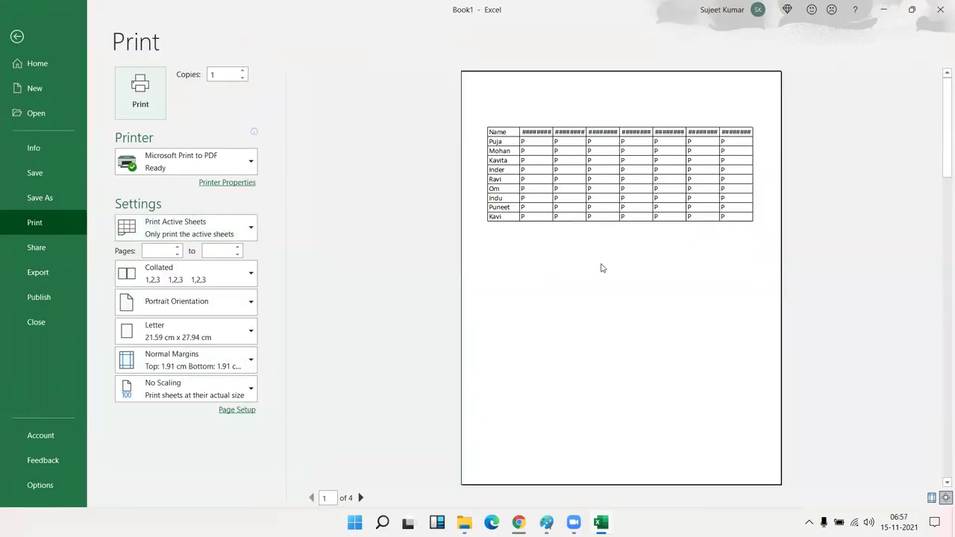
- Choose Narrow margins and Landscape orientation, then go back to the Sheet3 grid
left_click(175, 365)
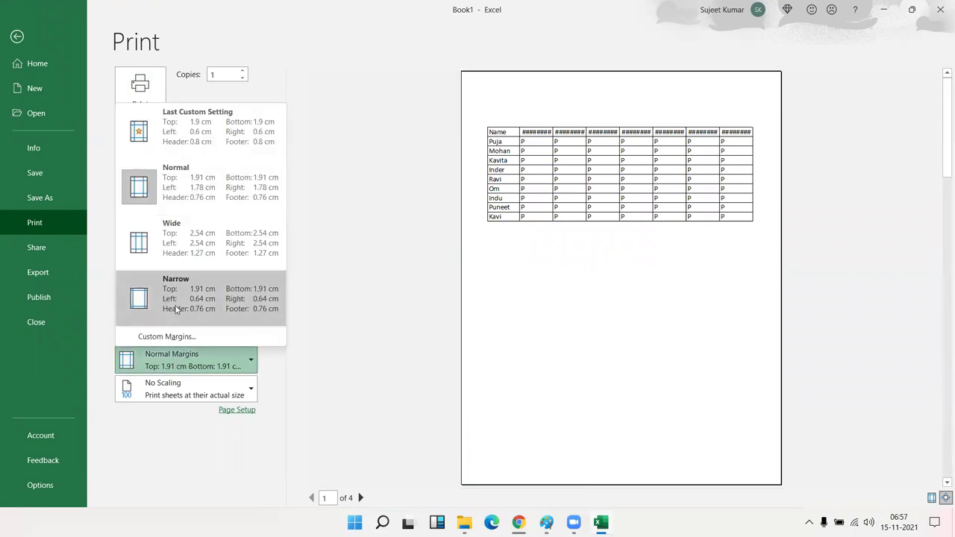
left_click(176, 309)
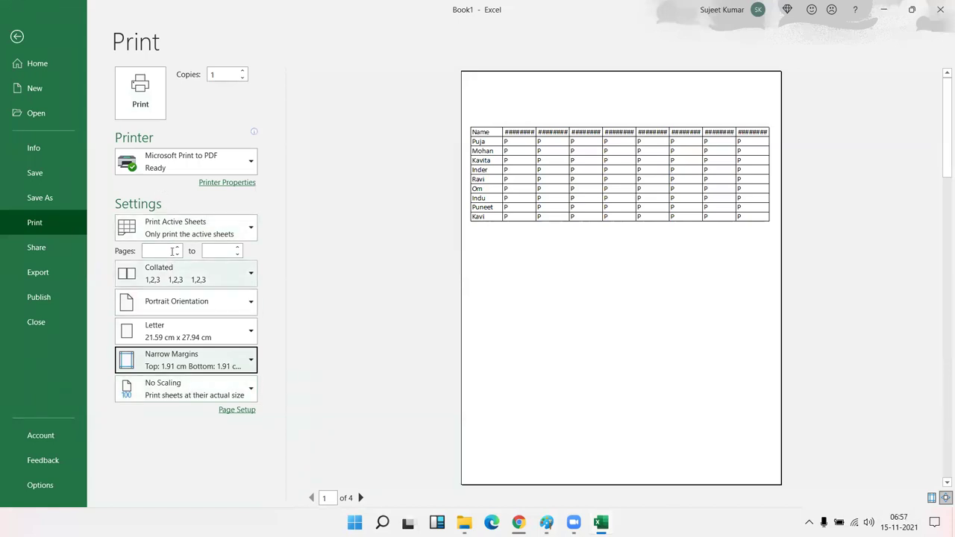
left_click(179, 315)
left_click(181, 361)
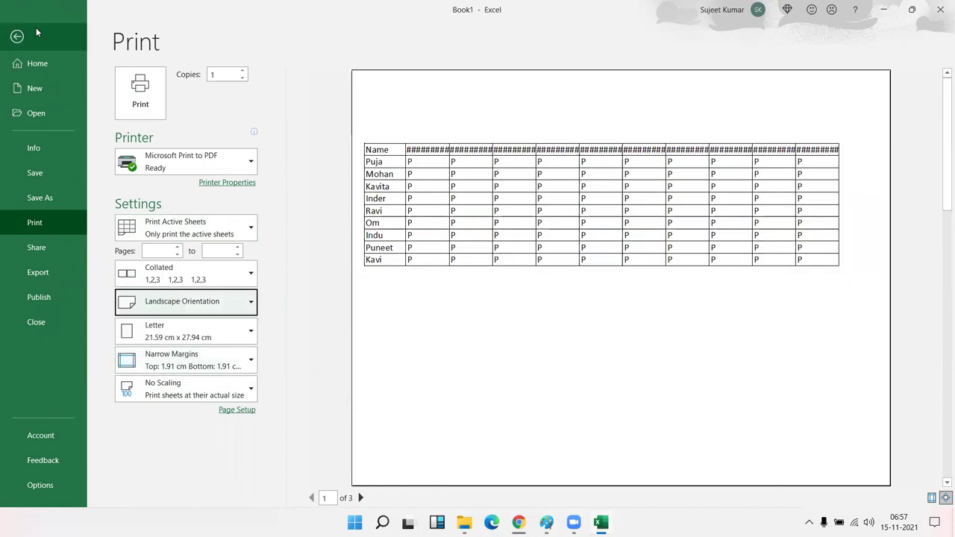
left_click(386, 97)
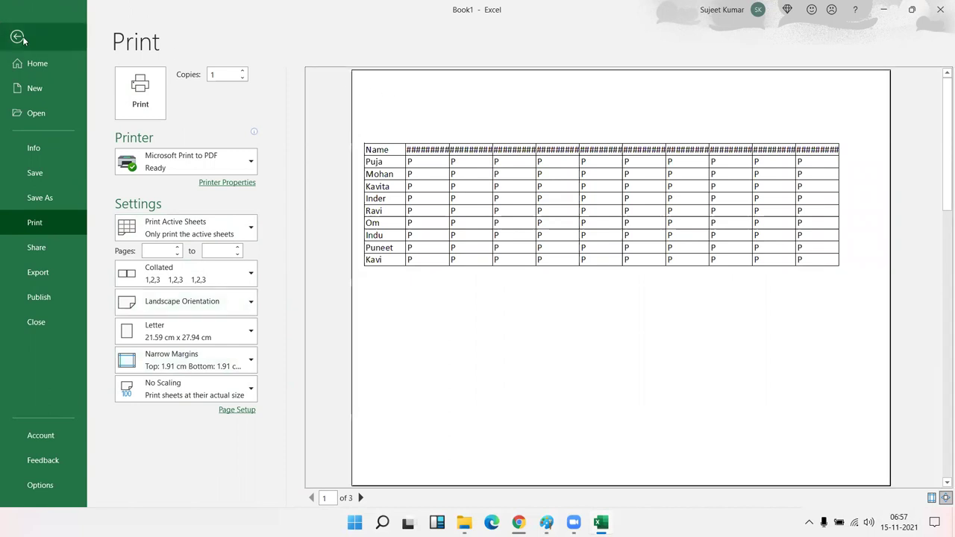
left_click(18, 37)
left_click(400, 238)
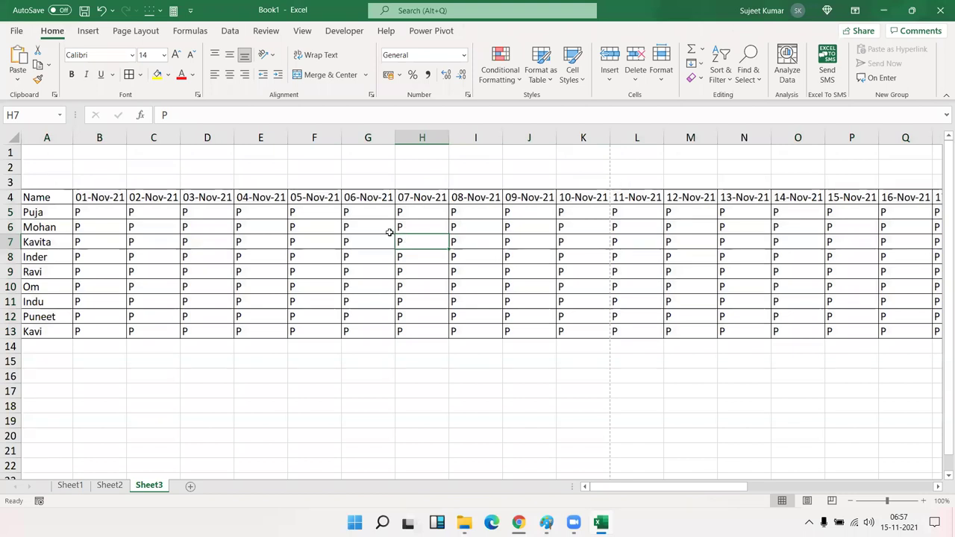
- Rotate the header row A4:AE4 so the date headers read upward
left_click(69, 198)
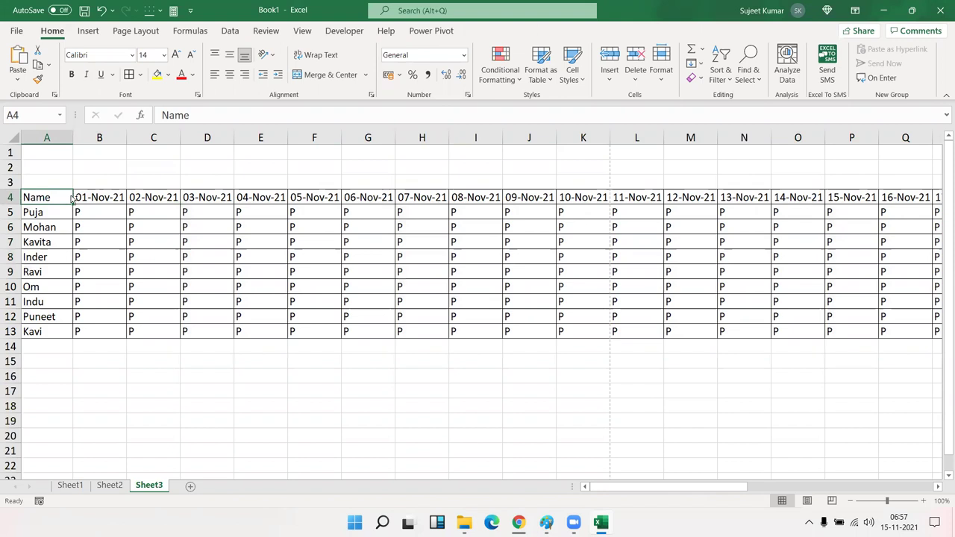
left_click_drag(71, 198, 69, 197)
scroll(72, 198, "right", 5)
scroll(72, 197, "right", 2)
scroll(72, 197, "left", 6)
scroll(71, 197, "left", 1)
left_click(74, 198)
key("Down")
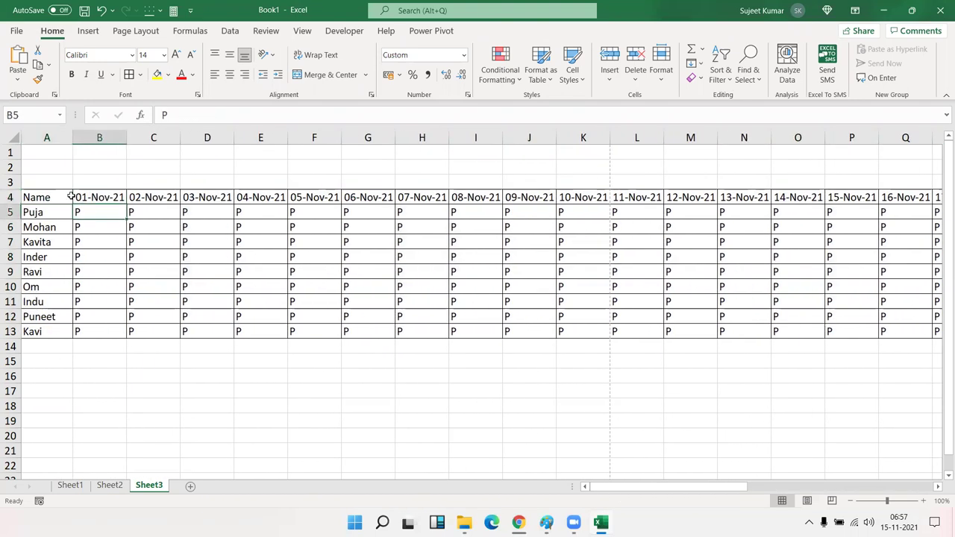
key("ctrl+Right")
key("Up")
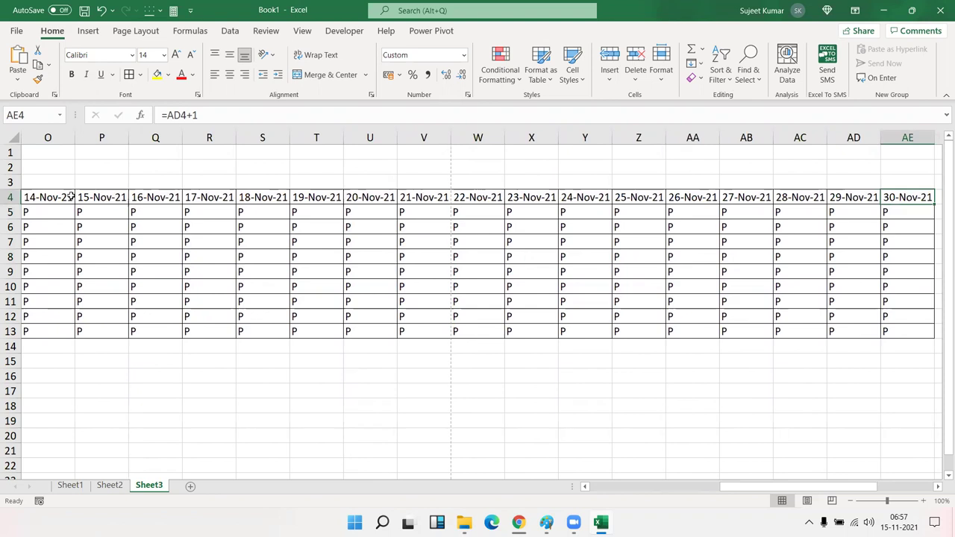
key("ctrl+shift+Left")
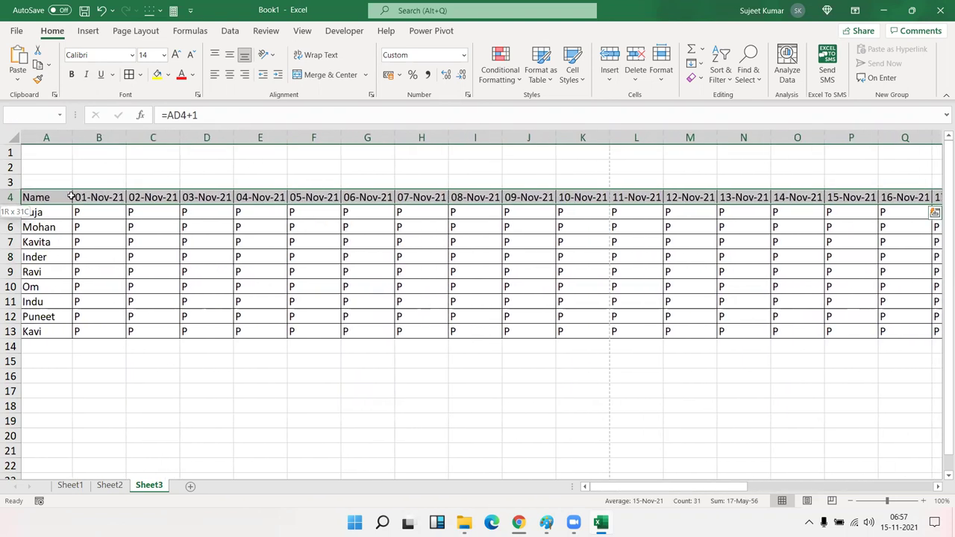
left_click(267, 55)
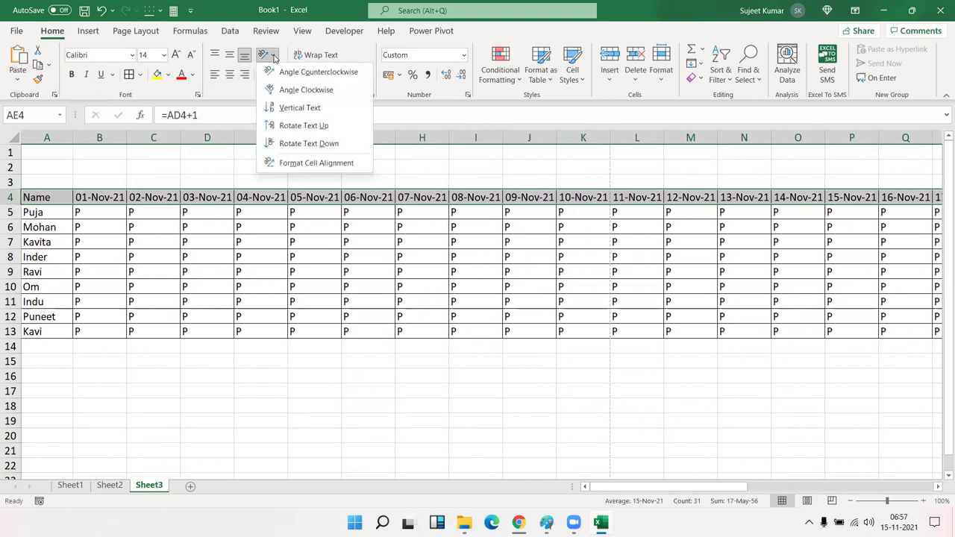
left_click(299, 125)
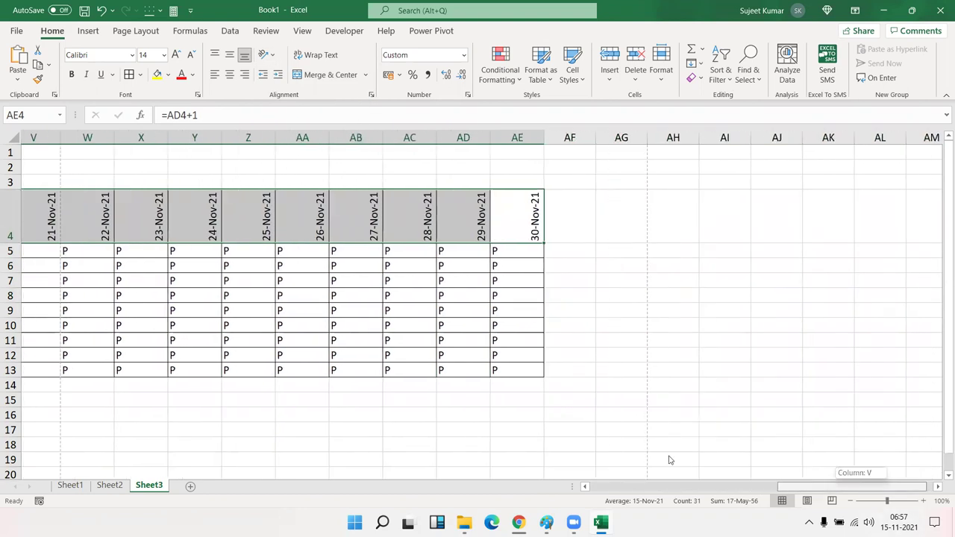
- AutoFit every column of the whole sheet and check the print preview
left_click_drag(863, 489, 667, 458)
left_click(187, 329)
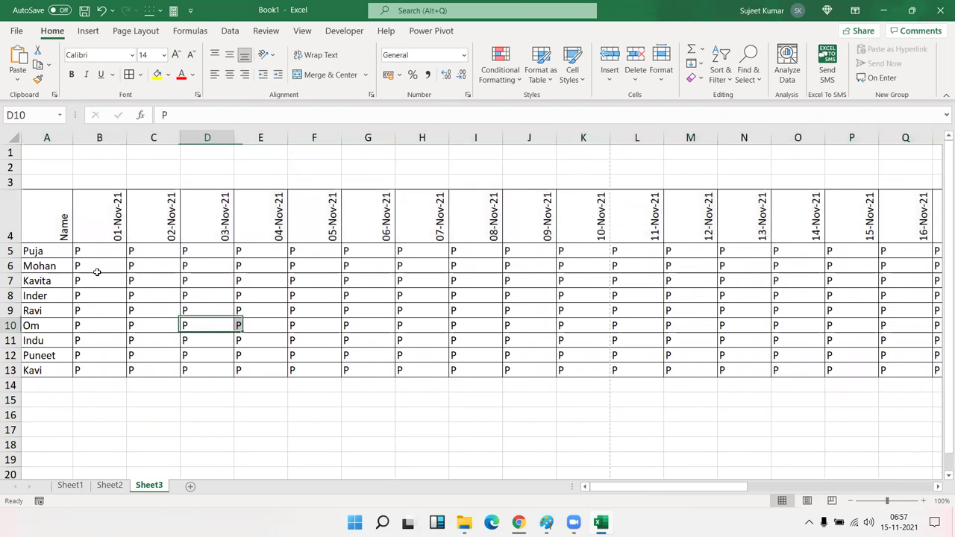
left_click(11, 139)
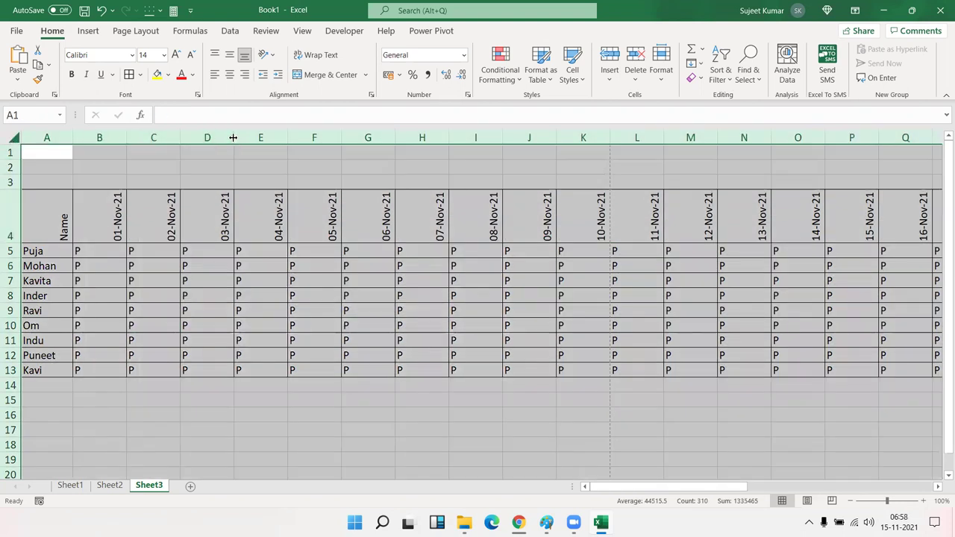
double_click(236, 140)
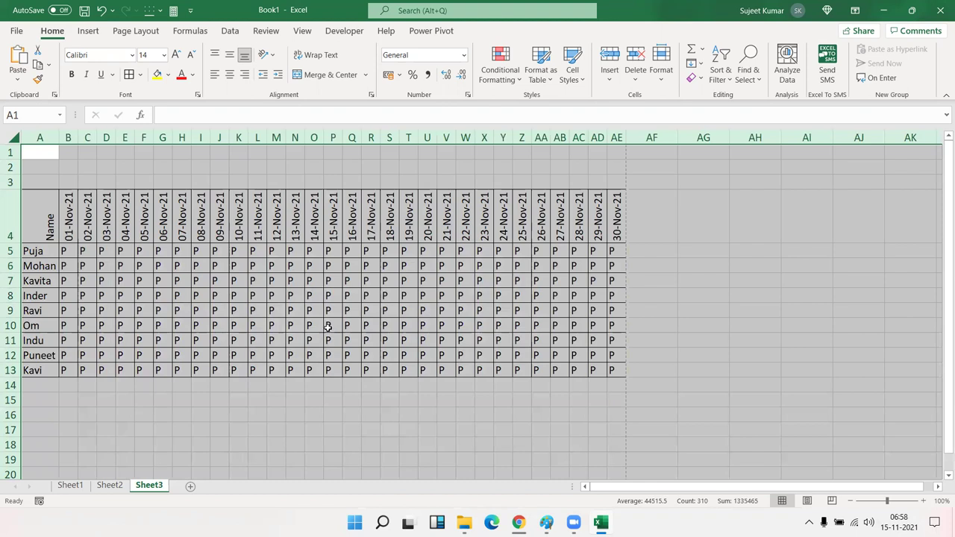
left_click(300, 278)
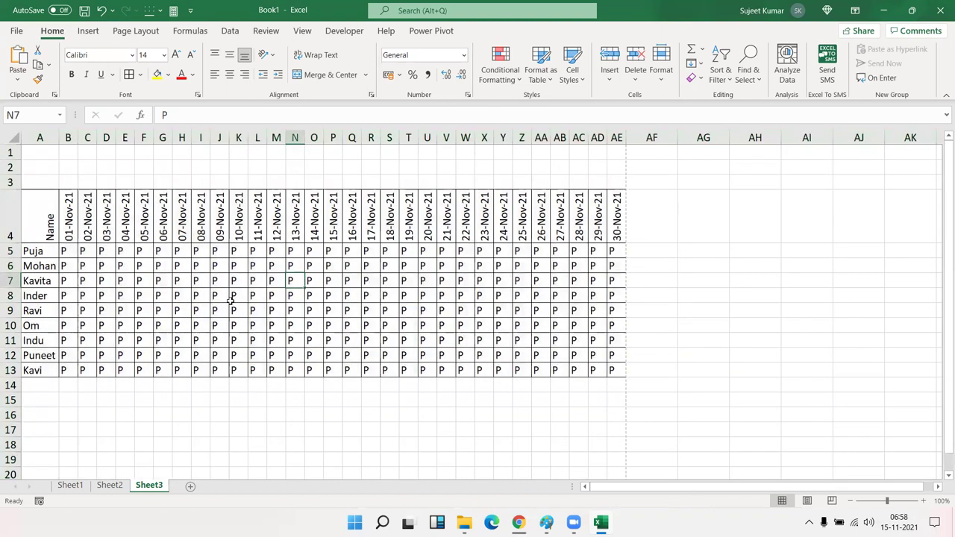
key("ctrl+p")
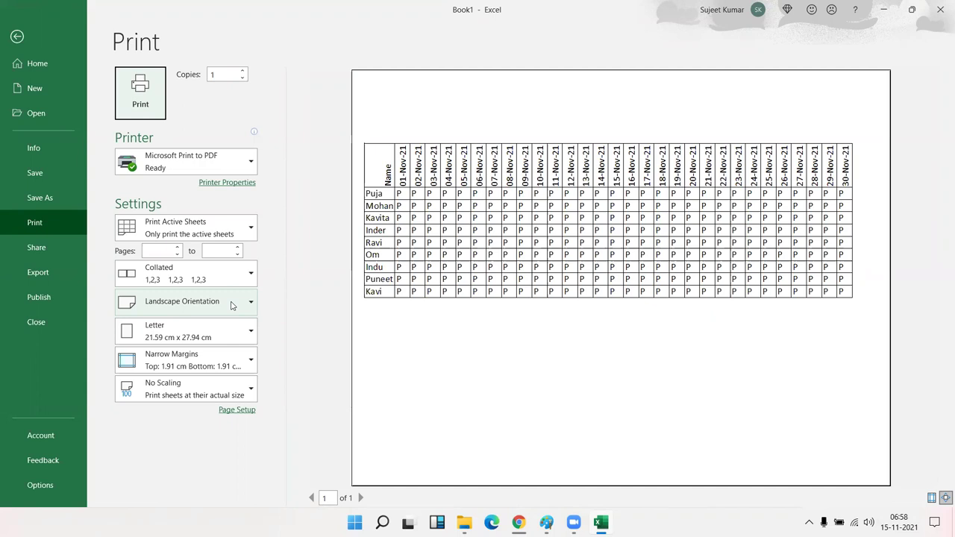
- Leave the one-page landscape print preview and return to the Sheet3 worksheet
key("Escape")
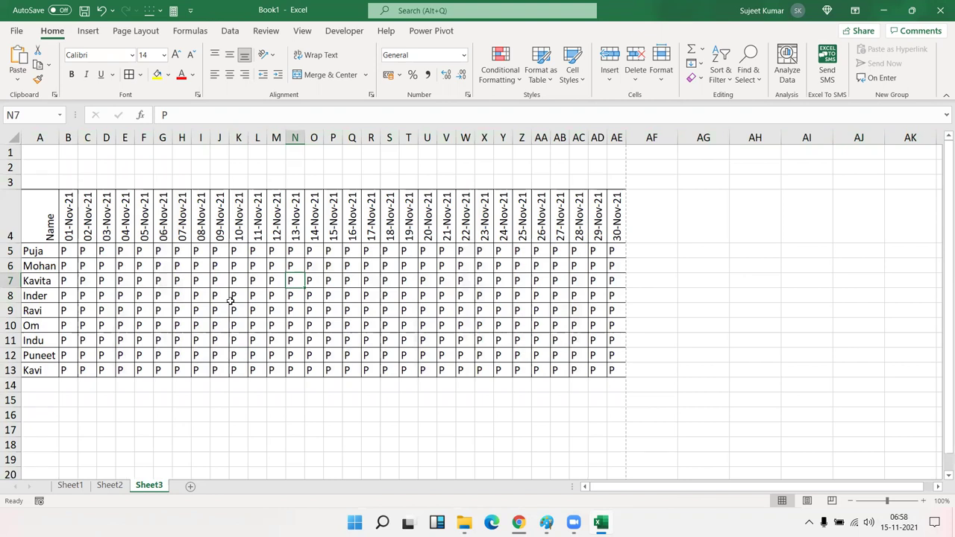
- Create a new workbook from the Summer activity calendar template
left_click(17, 31)
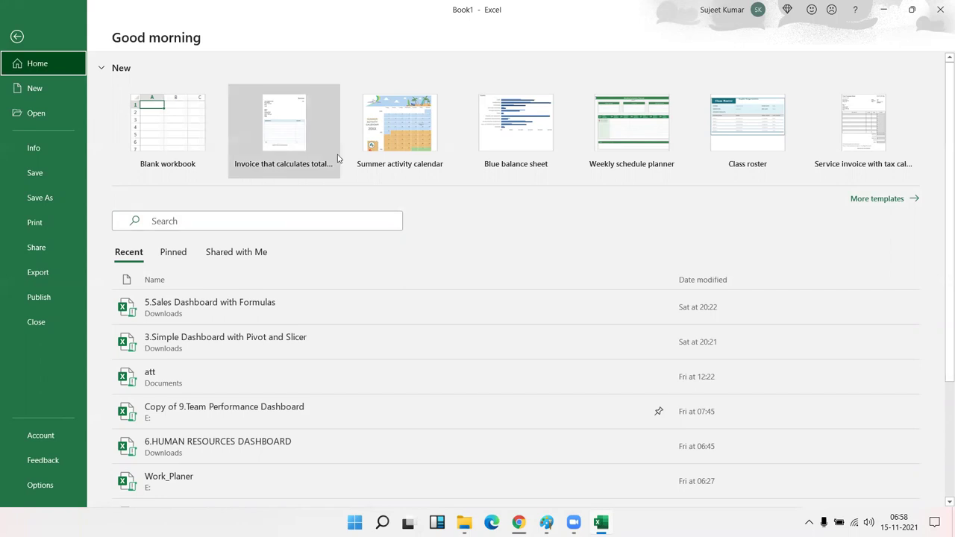
left_click(379, 143)
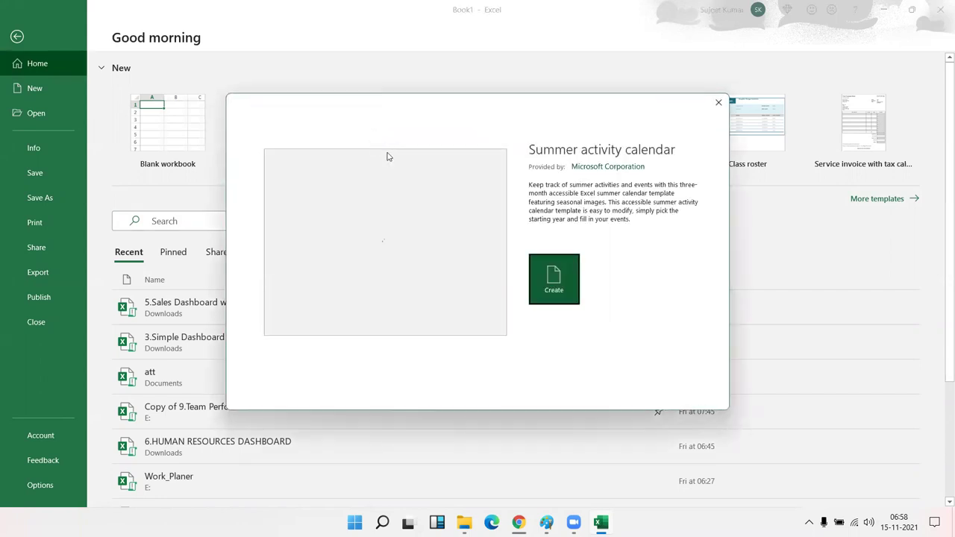
left_click(554, 281)
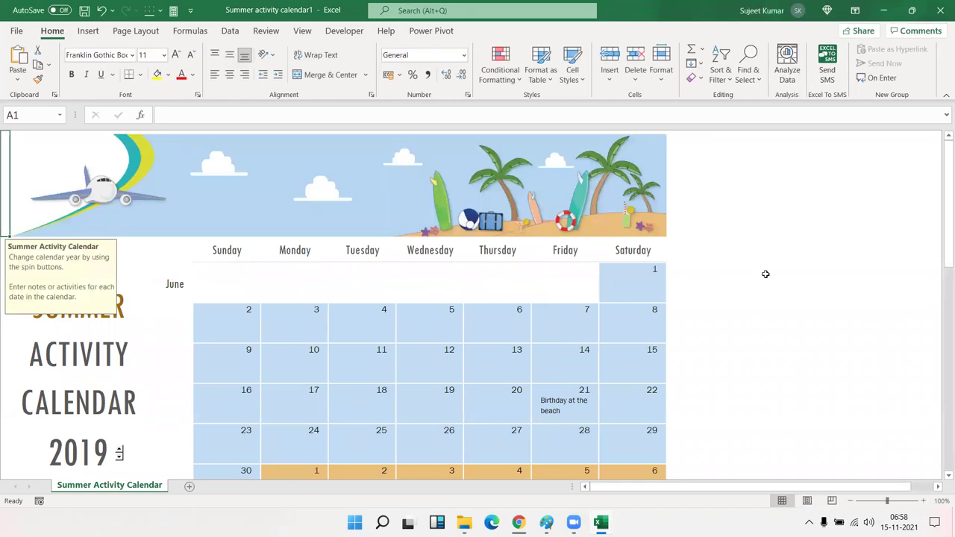
- Look over the 2019 summer calendar from June into September, then head back to the start screen
left_click(710, 273)
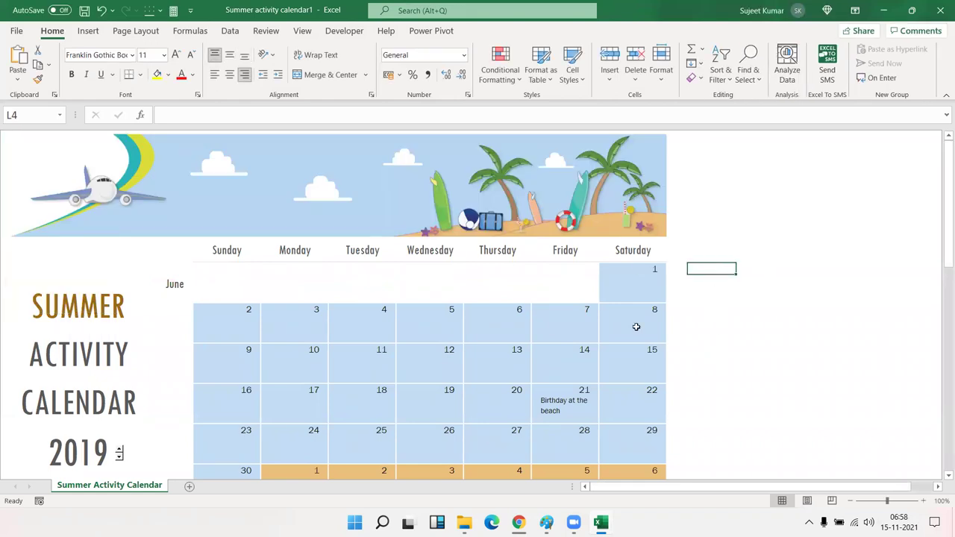
left_click(73, 148)
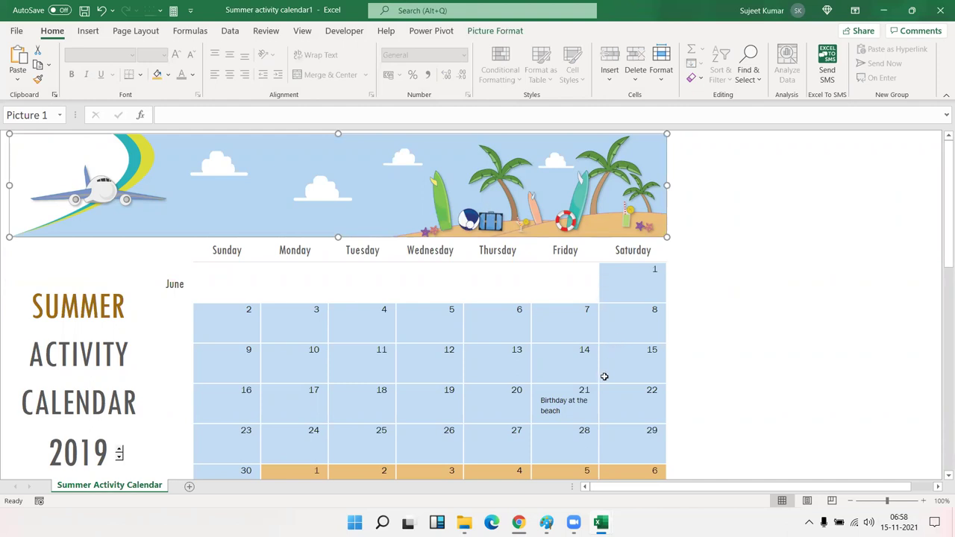
scroll(605, 377, "down", 10)
scroll(605, 377, "down", 5)
scroll(604, 377, "down", 1)
scroll(605, 377, "down", 5)
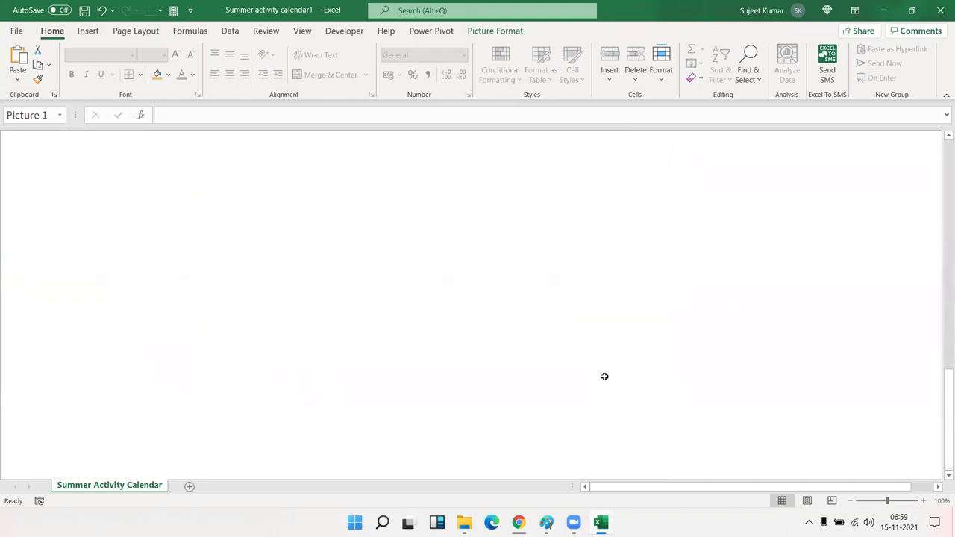
scroll(403, 400, "up", 10)
scroll(395, 398, "up", 10)
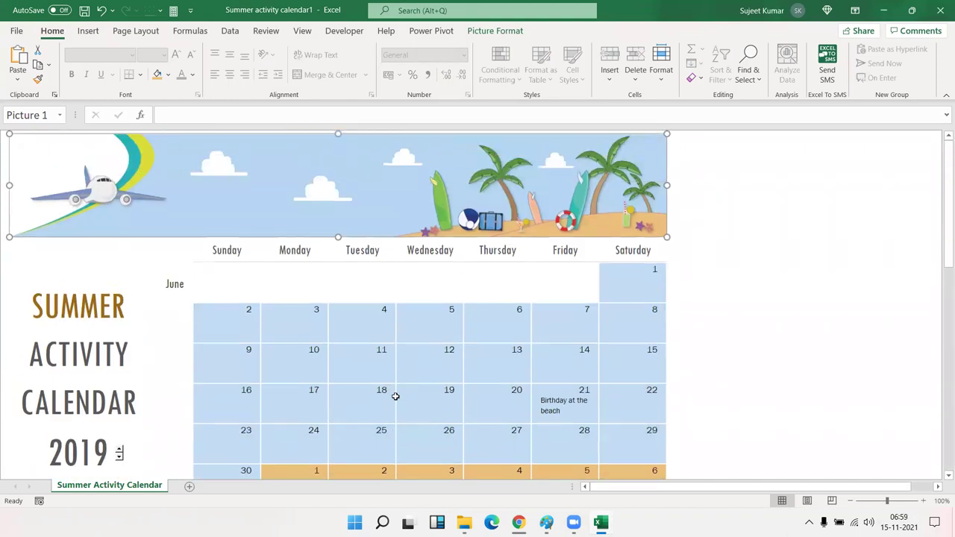
scroll(395, 396, "down", 10)
scroll(396, 396, "down", 3)
scroll(396, 396, "up", 3)
scroll(395, 397, "up", 5)
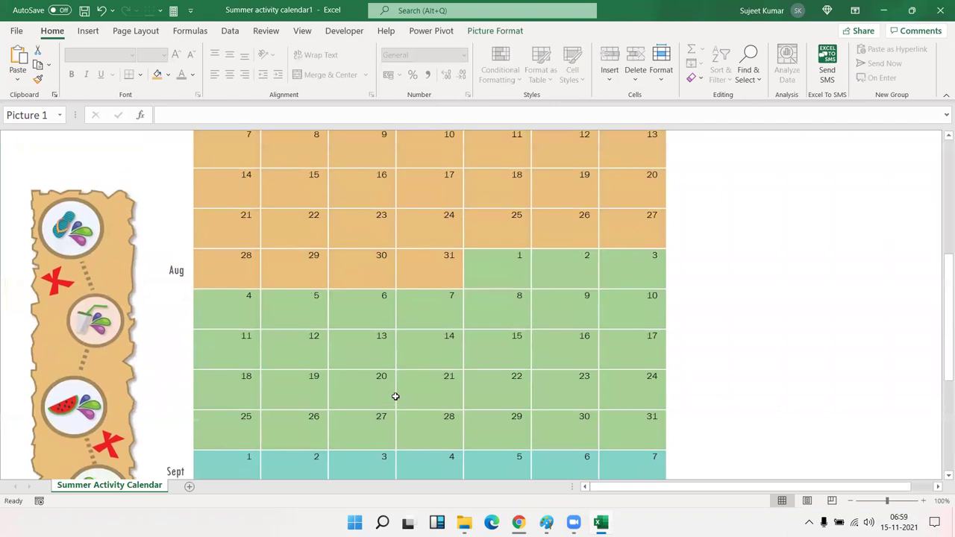
scroll(396, 396, "up", 3)
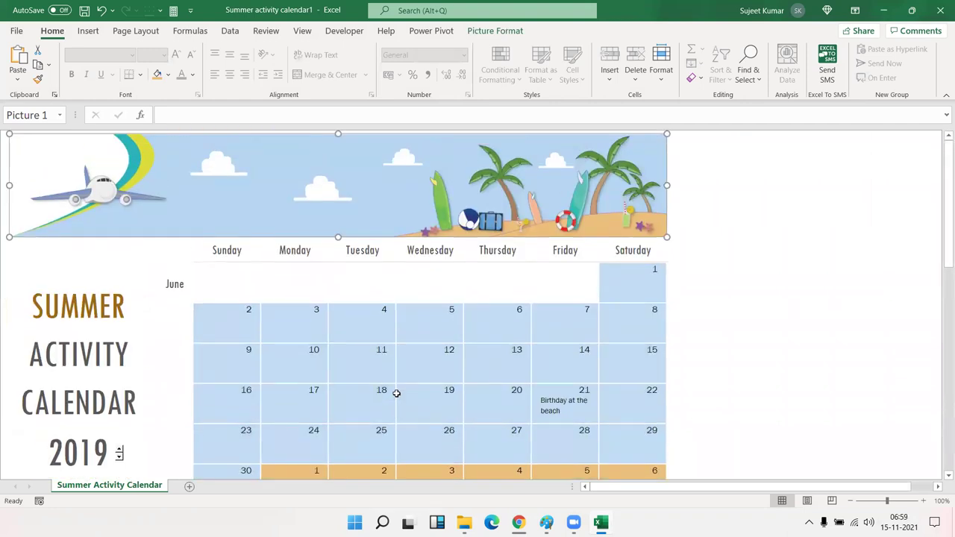
scroll(396, 394, "down", 3)
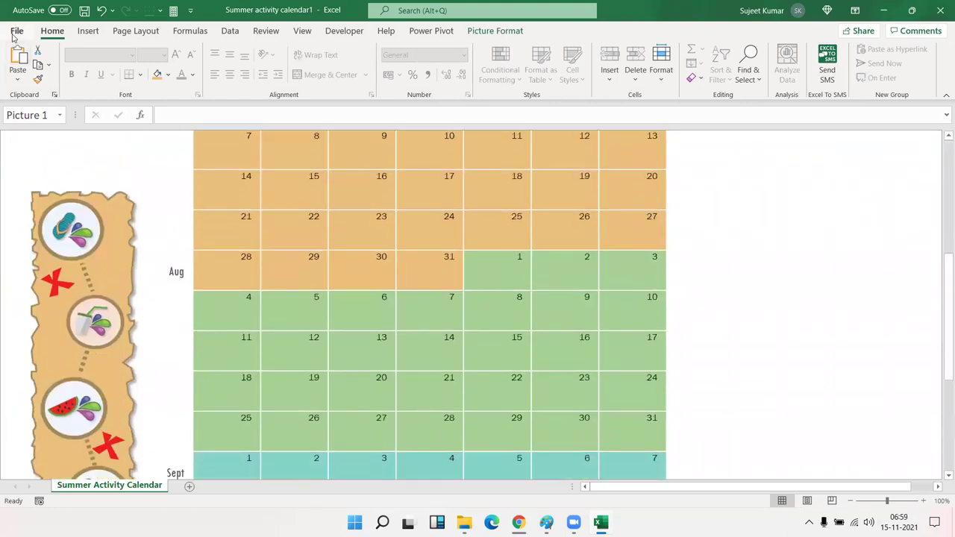
left_click(14, 33)
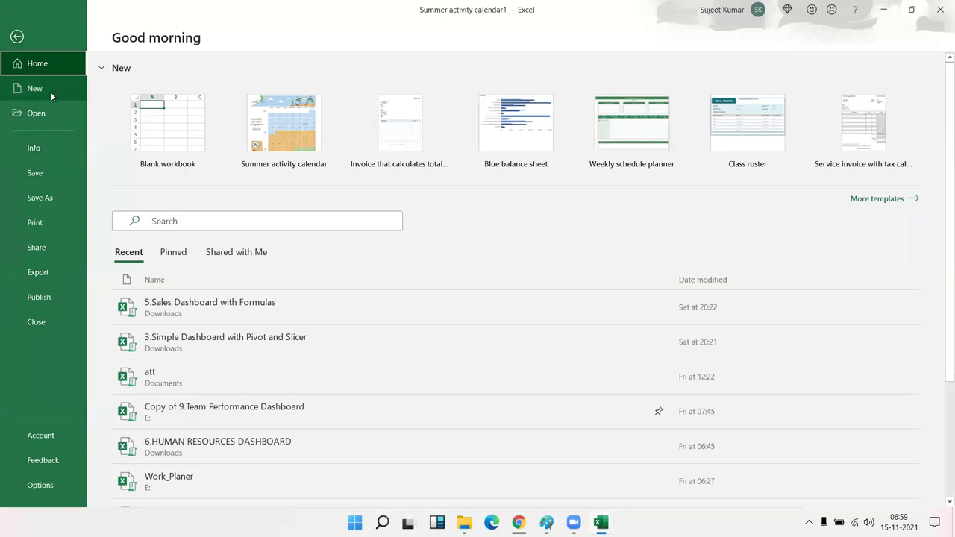
- Browse the full template gallery
left_click(50, 92)
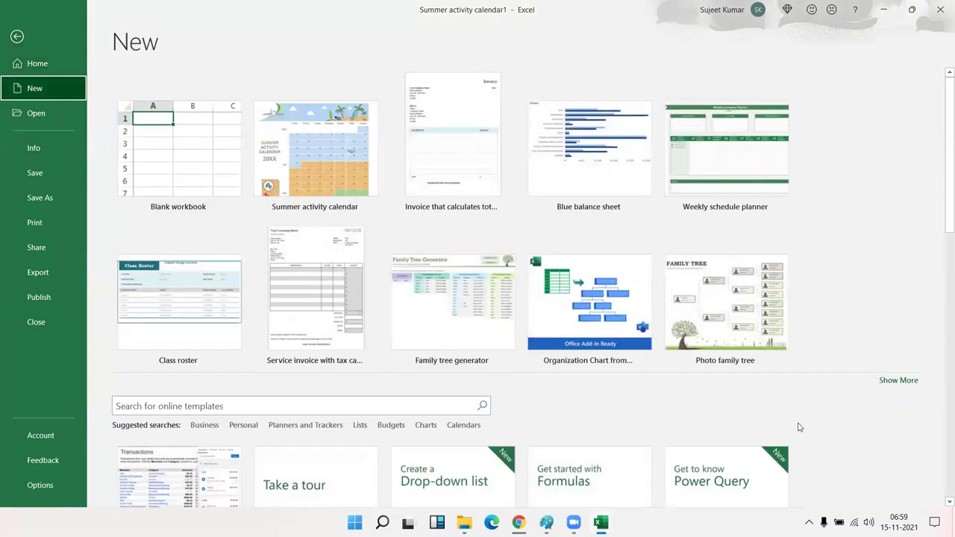
scroll(688, 389, "down", 2)
scroll(690, 388, "down", 2)
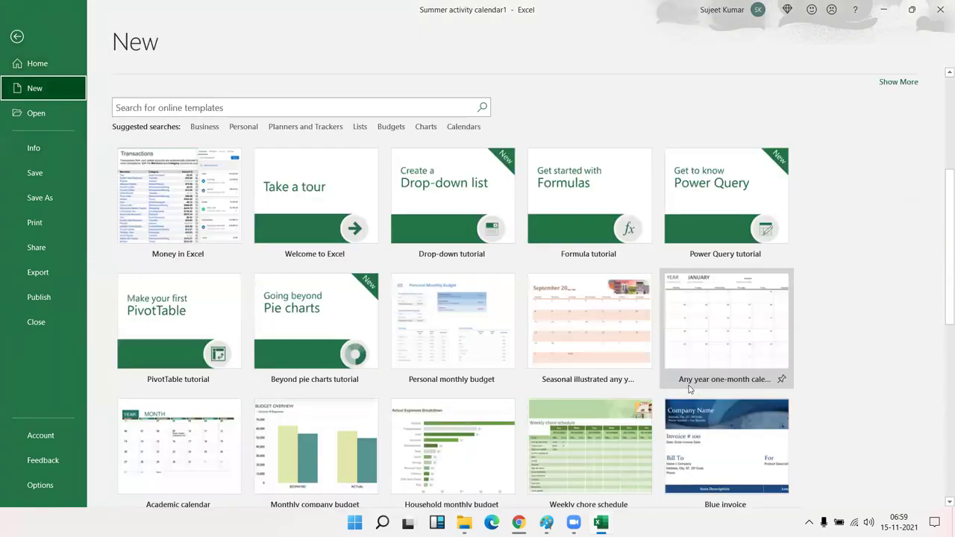
scroll(689, 388, "down", 3)
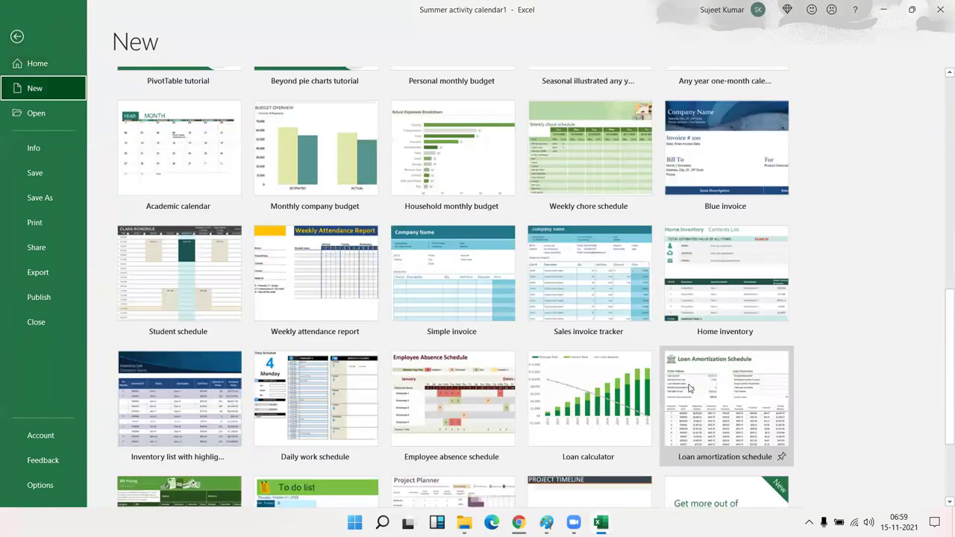
scroll(690, 388, "down", 2)
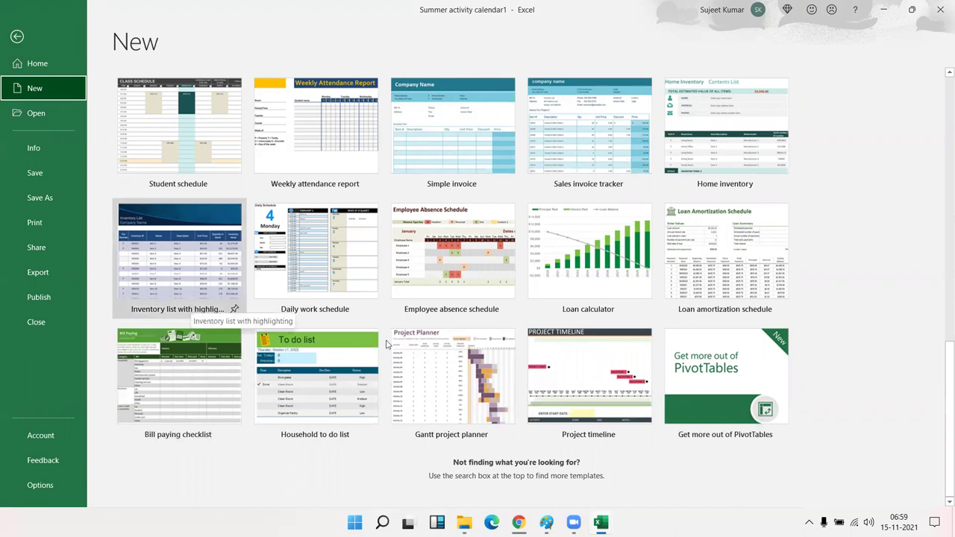
scroll(619, 388, "up", 4)
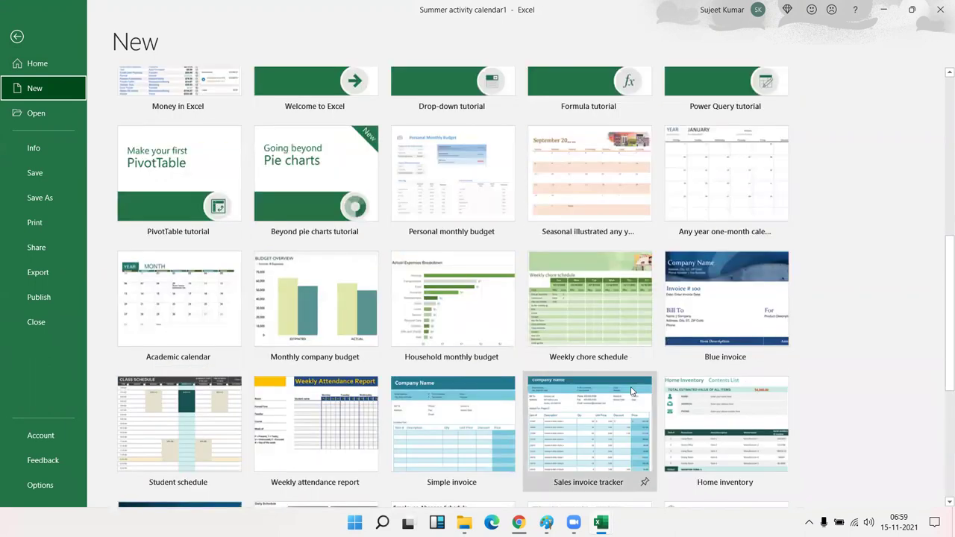
scroll(631, 391, "up", 2)
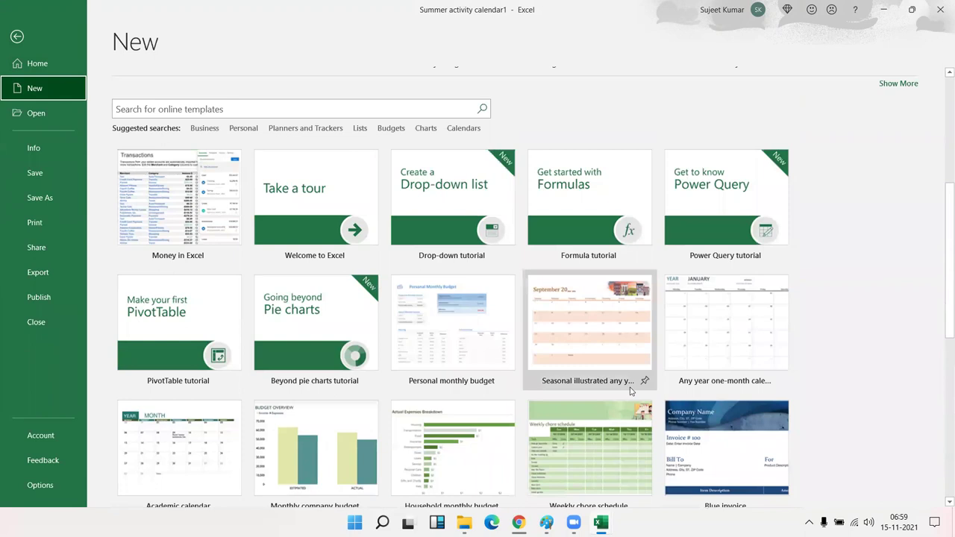
- Close the Summer activity calendar1 workbook and minimize Excel to the desktop
left_click(16, 38)
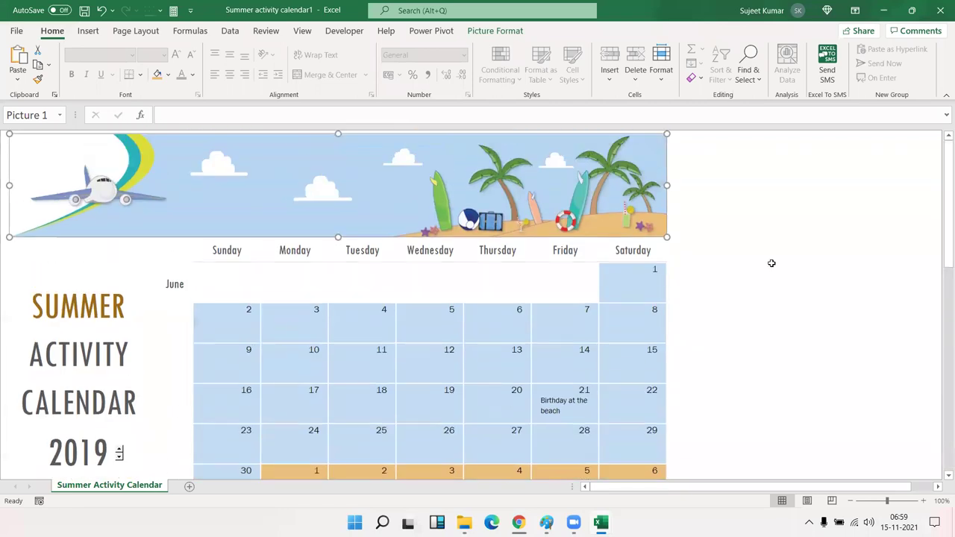
left_click(941, 10)
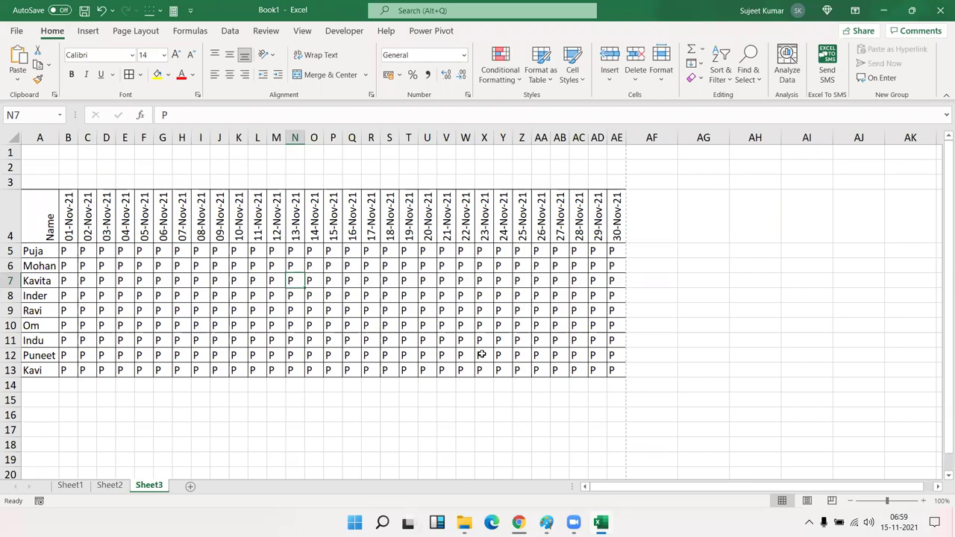
key("super+d")
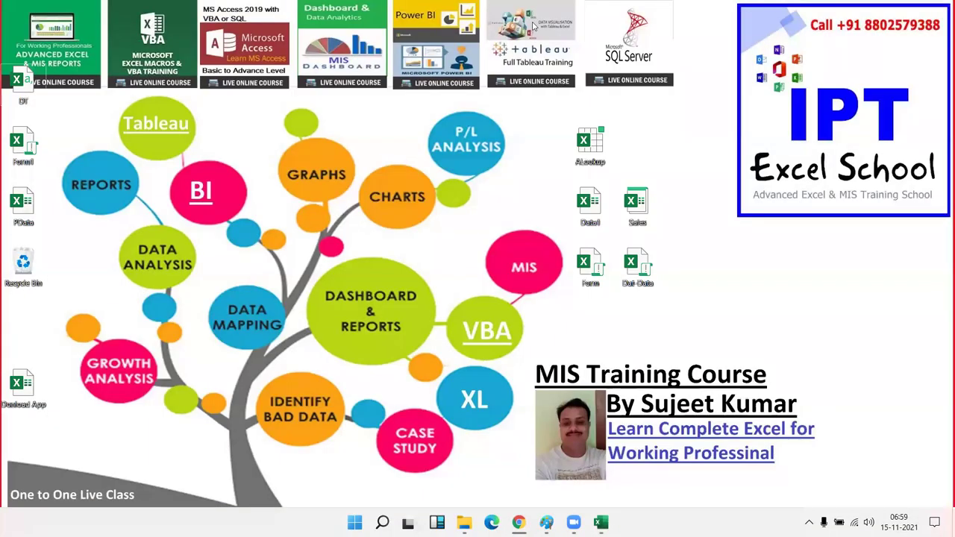